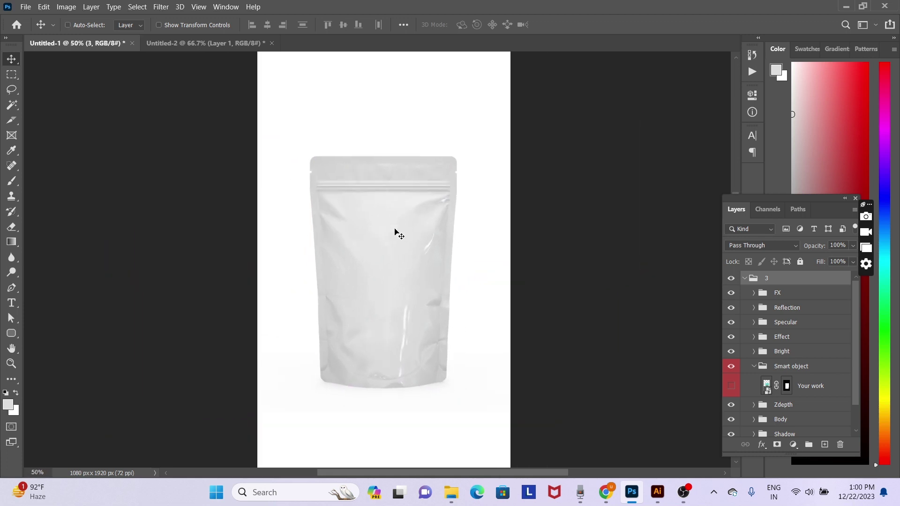
- Try moving the pouch group 3 up-left, then undo the move
right_click(385, 212)
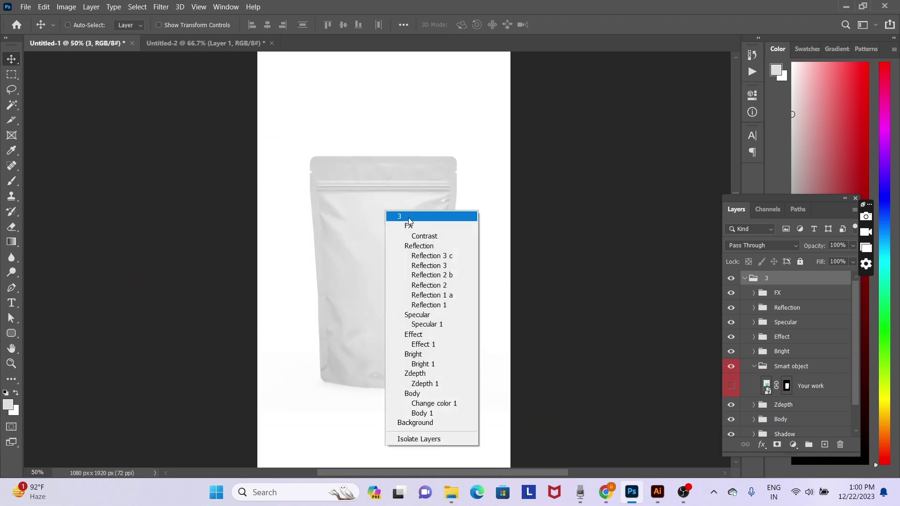
click(399, 216)
drag(412, 220, 396, 206)
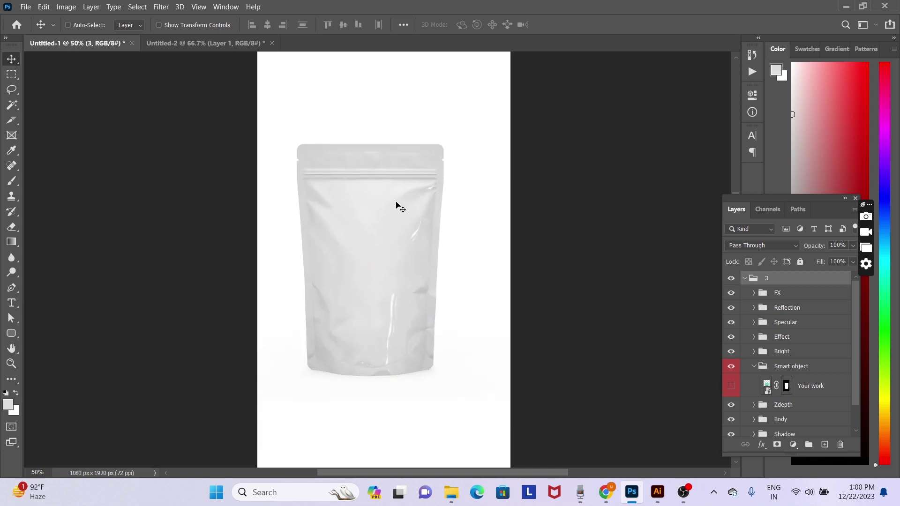
key(ctrl+z)
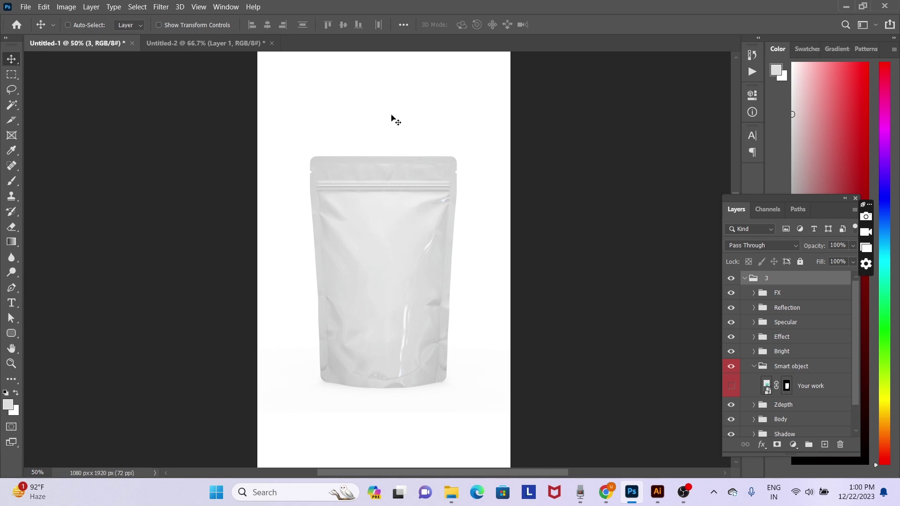
- Fill a rectangle over the whole pouch with its sampled light grey on new Layer 1
click(12, 78)
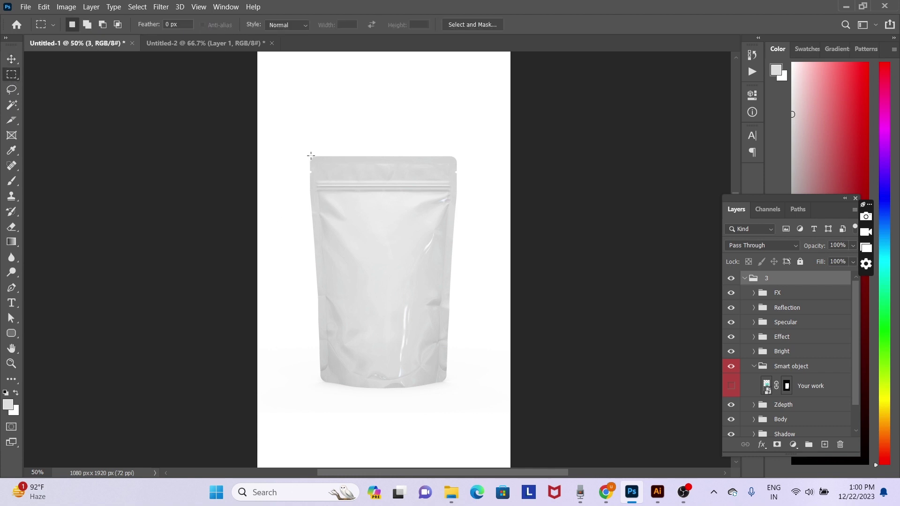
drag(311, 155, 457, 385)
key(ctrl+shift+n)
key(Return)
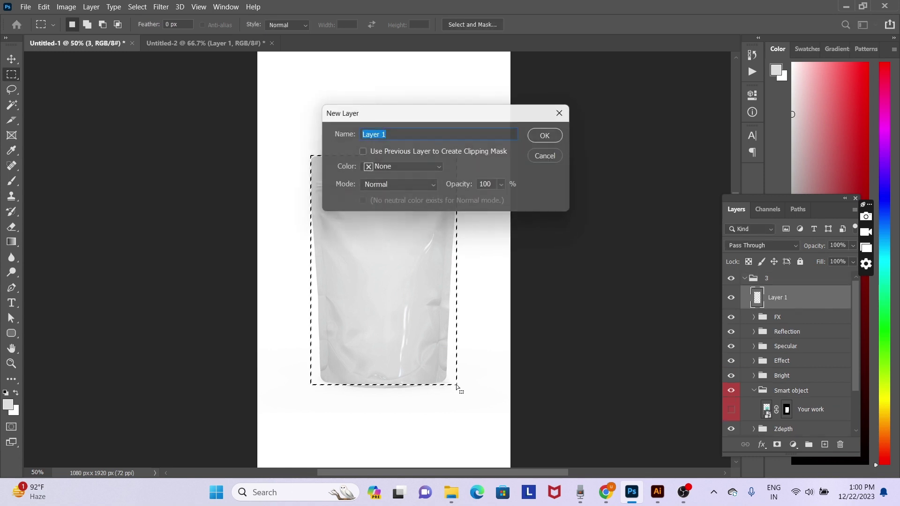
key(i)
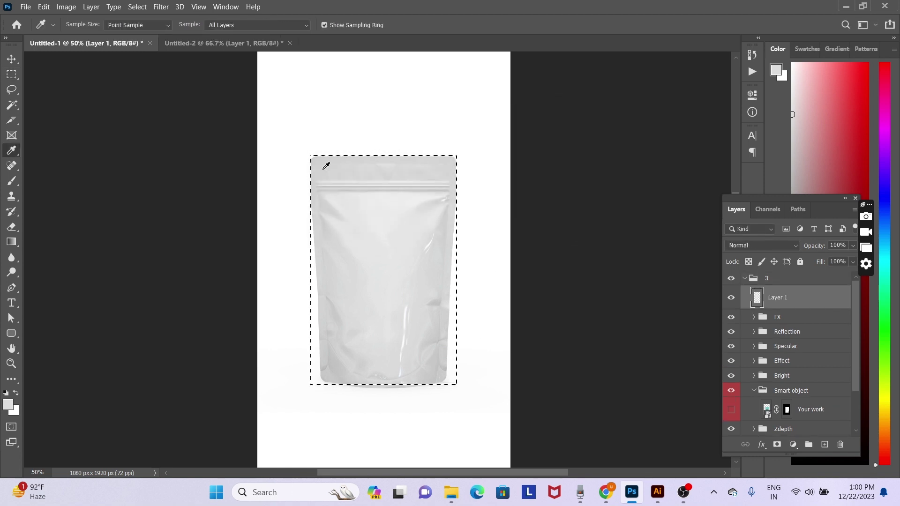
click(333, 164)
key(alt+BackSpace)
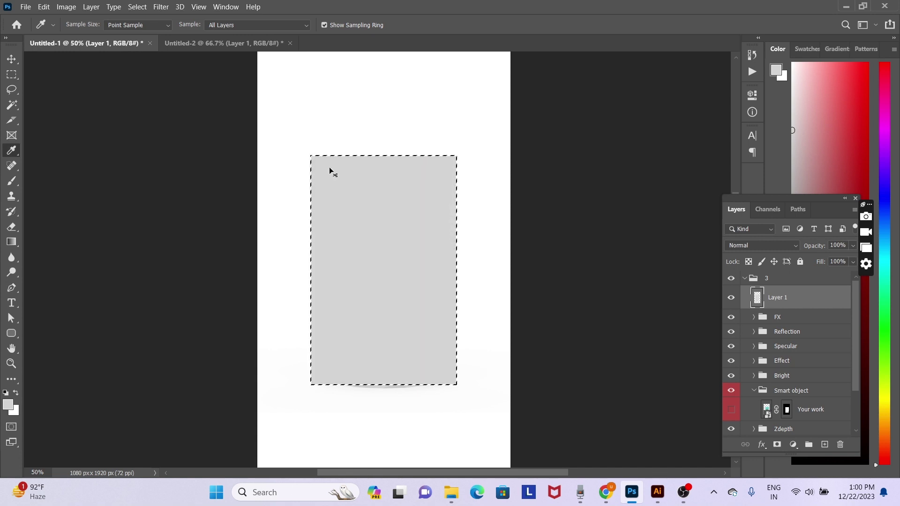
key(ctrl+d)
- Move Layer 1 out of group 3 and collapse the group
key(v)
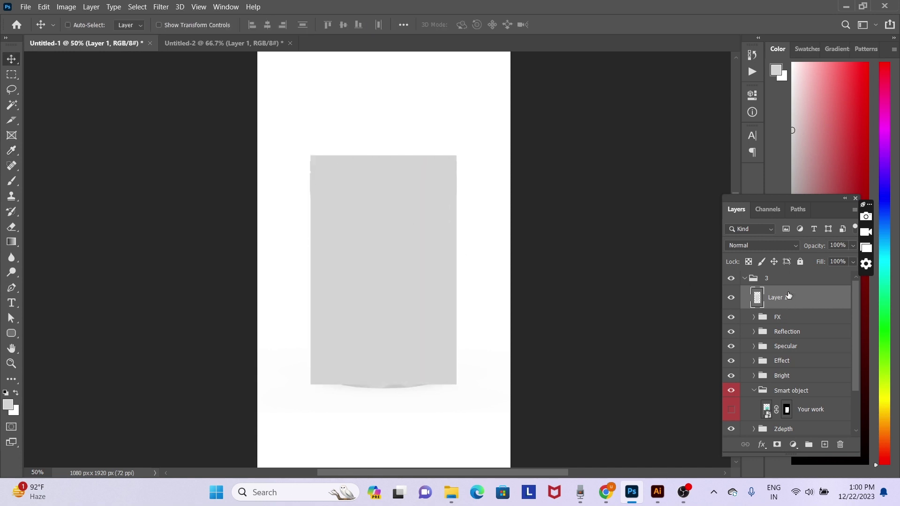
right_click(795, 302)
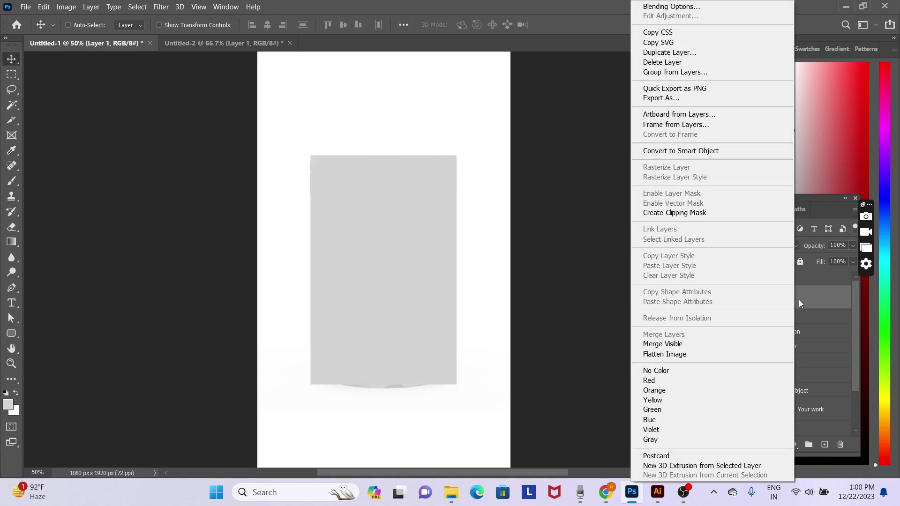
click(799, 299)
key(ctrl+bracketright)
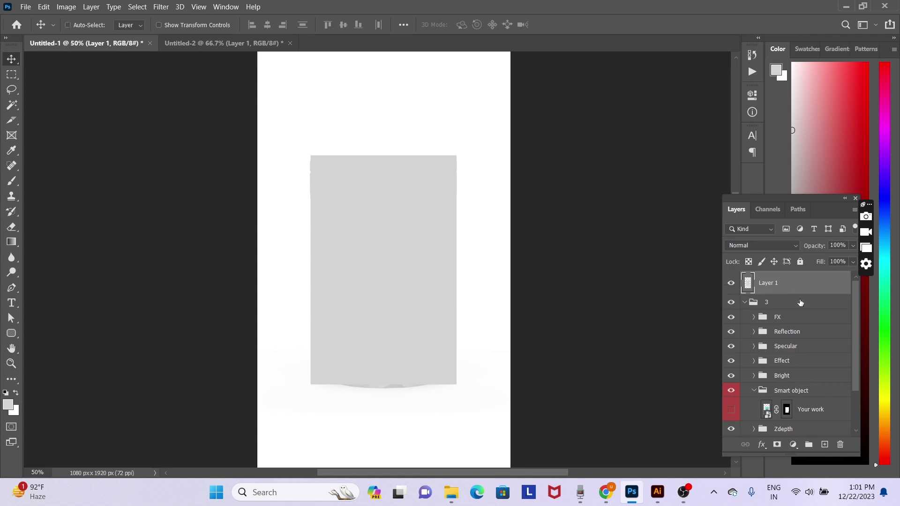
click(744, 302)
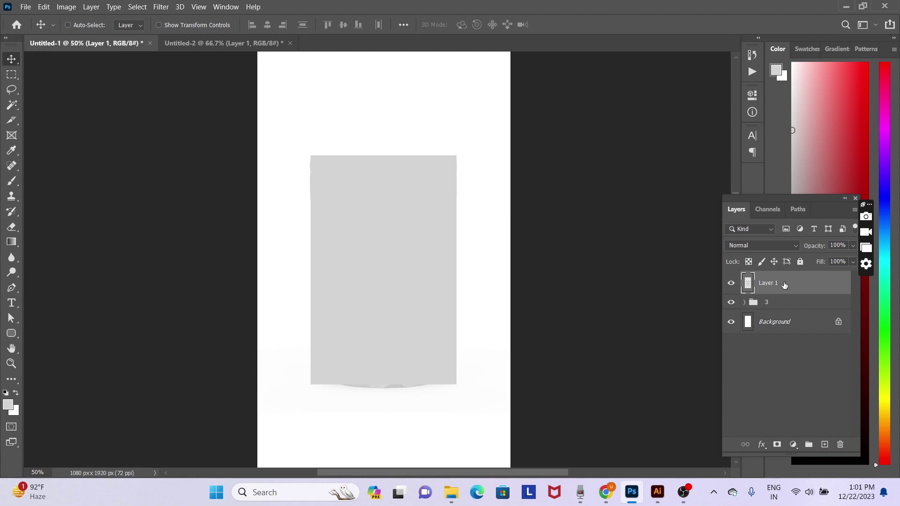
- Convert Layer 1 to a smart object and set it to 50% opacity
right_click(784, 283)
click(686, 151)
drag(407, 229, 395, 246)
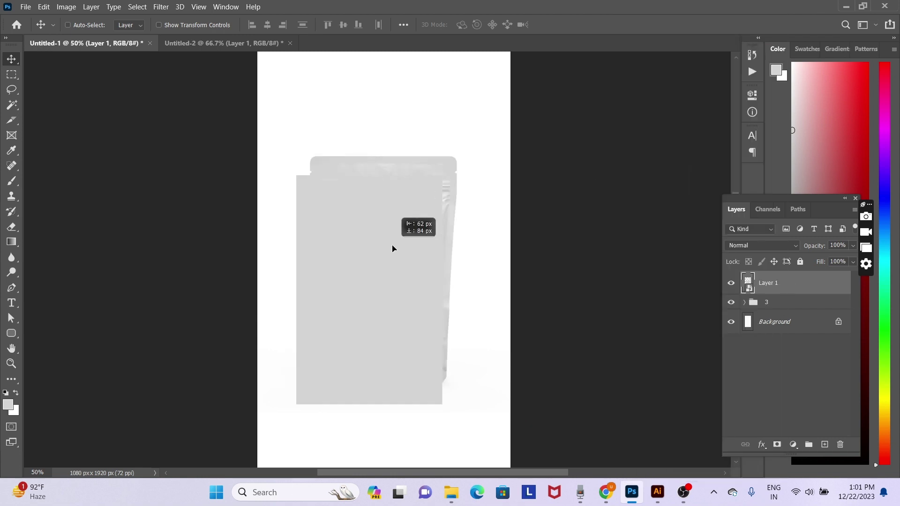
key(ctrl+z)
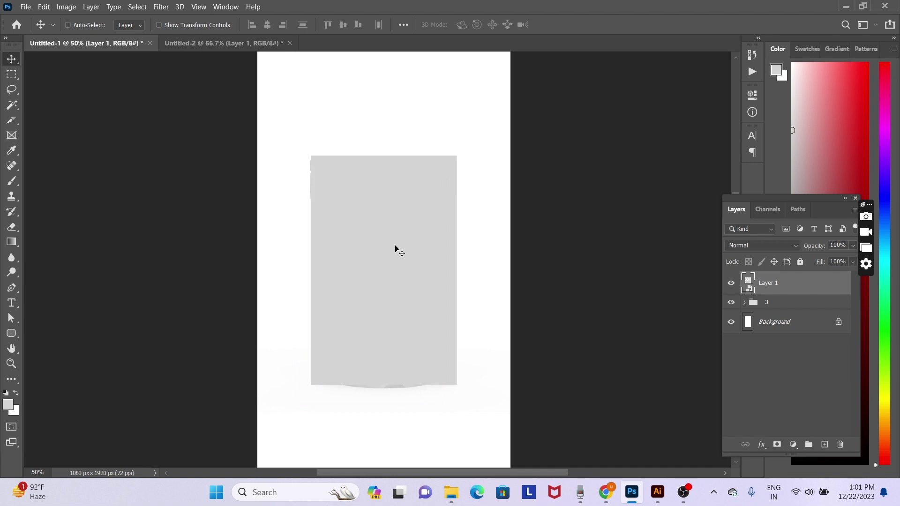
key(5)
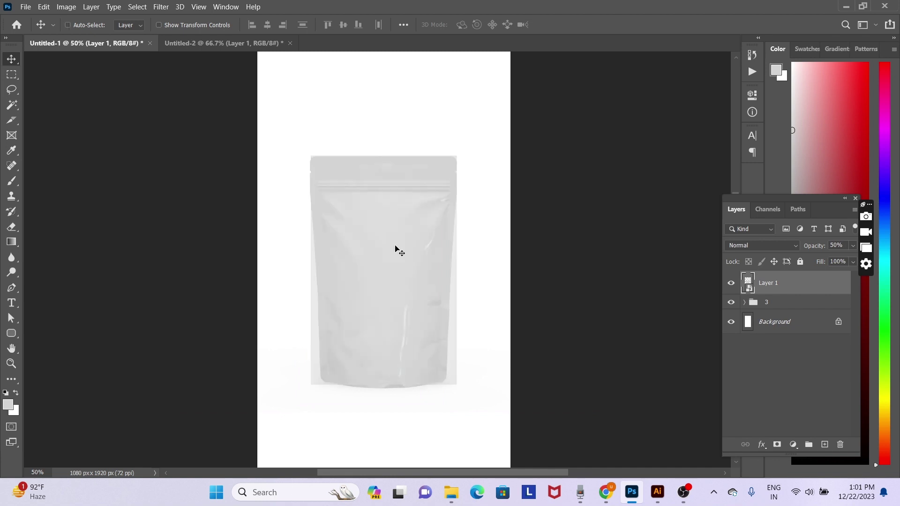
- Try a warp on the grey rectangle, then leave Layer 1 at 50% opacity
key(ctrl+t)
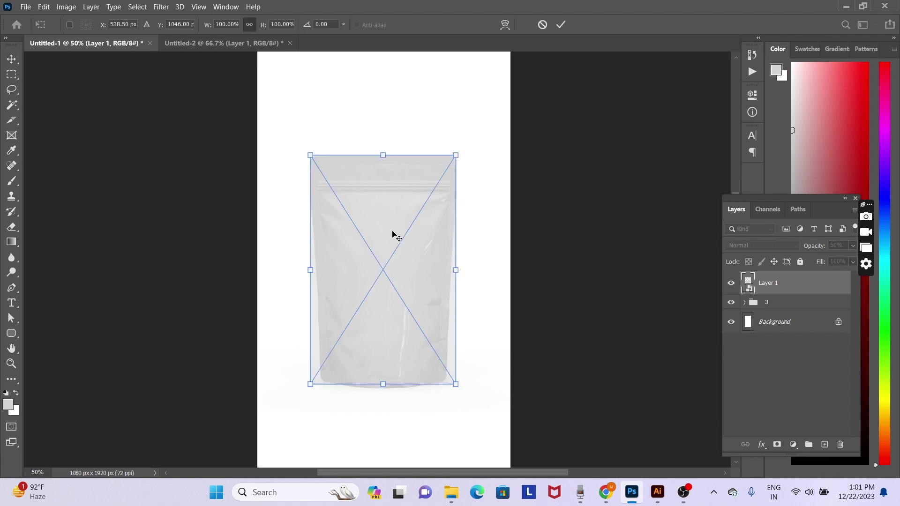
right_click(393, 231)
click(390, 217)
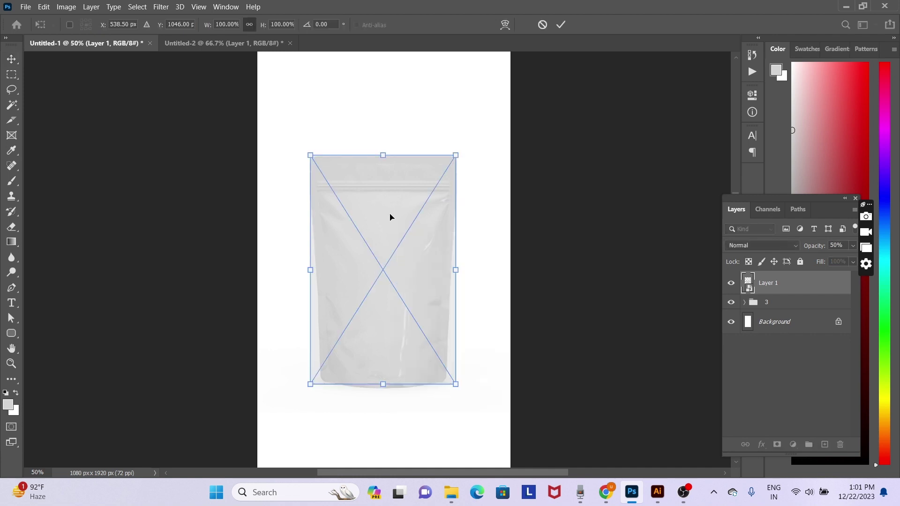
click(505, 25)
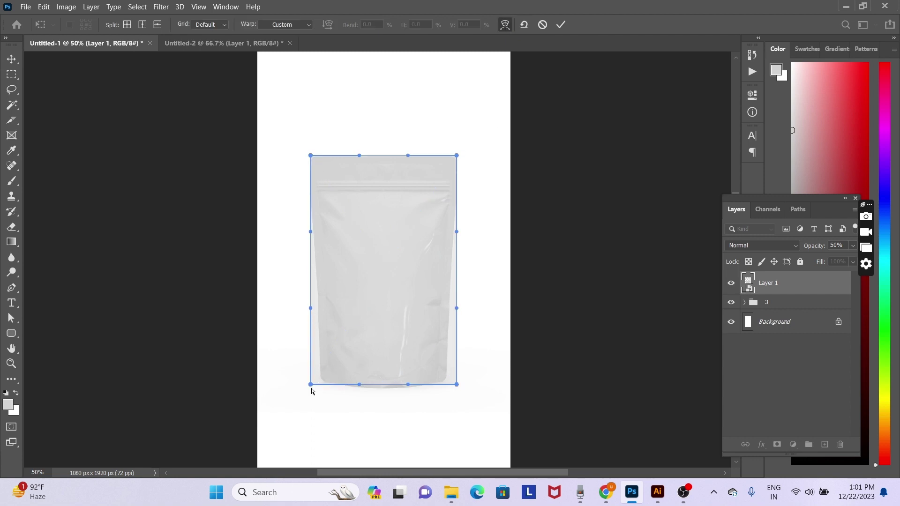
key(Return)
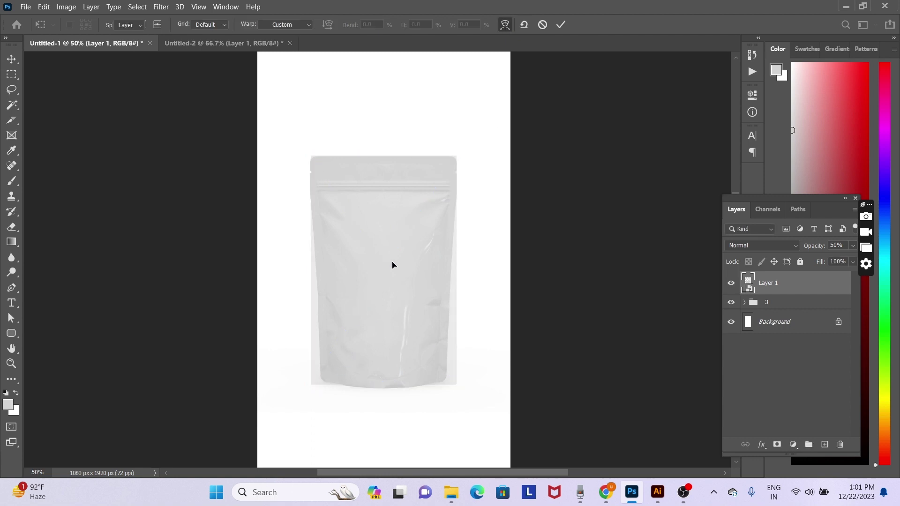
key(0)
key(ctrl)
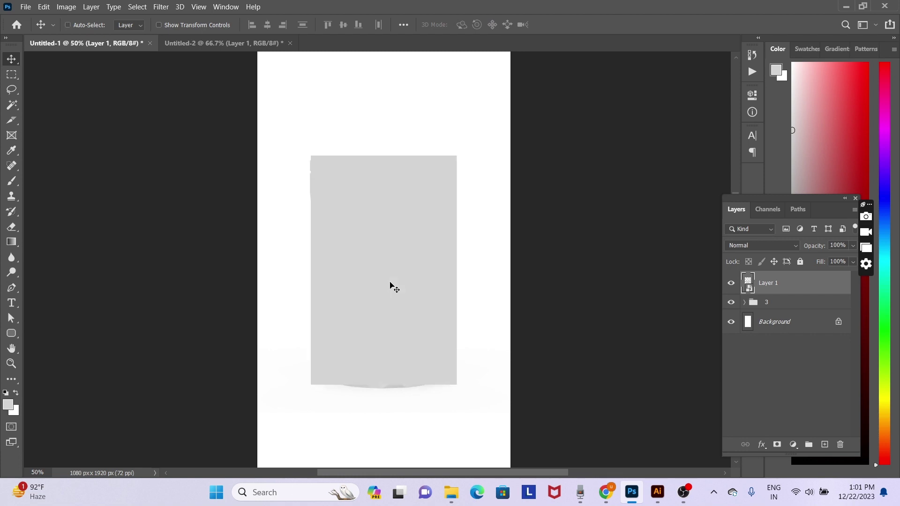
key(5)
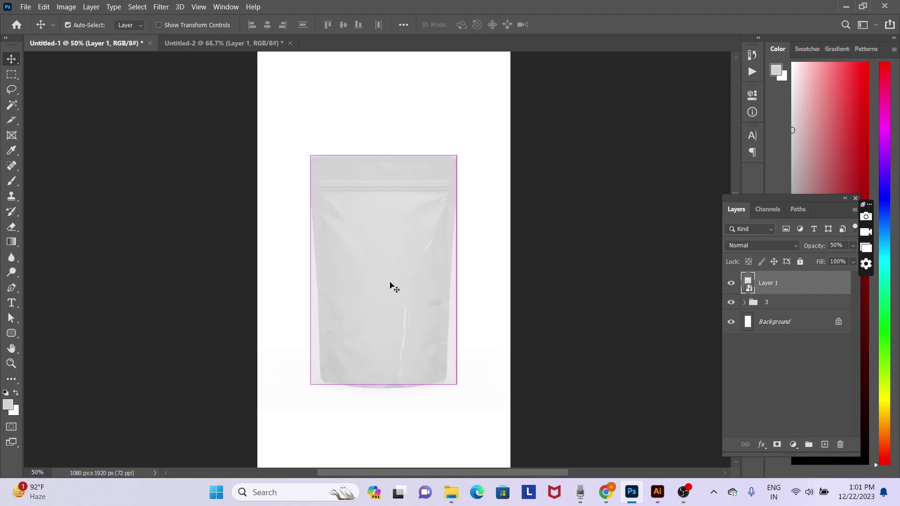
- Pull the bottom corners inward and top corners slightly outward to match the pouch
key(ctrl+t)
drag(311, 387, 322, 385)
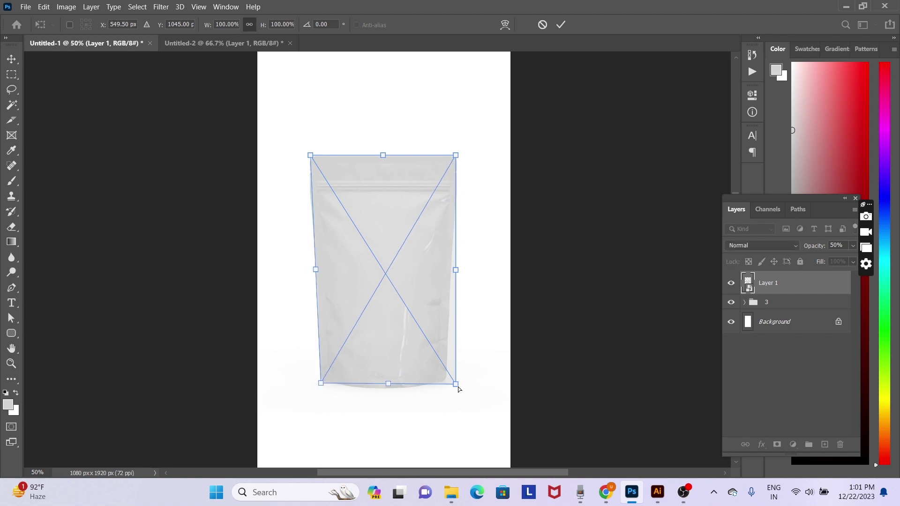
drag(455, 385, 447, 385)
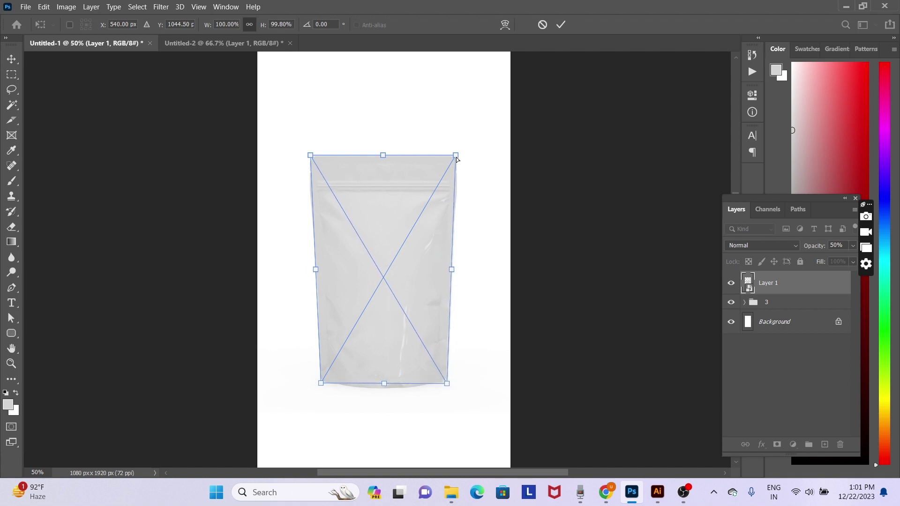
drag(456, 158, 458, 159)
drag(309, 155, 308, 155)
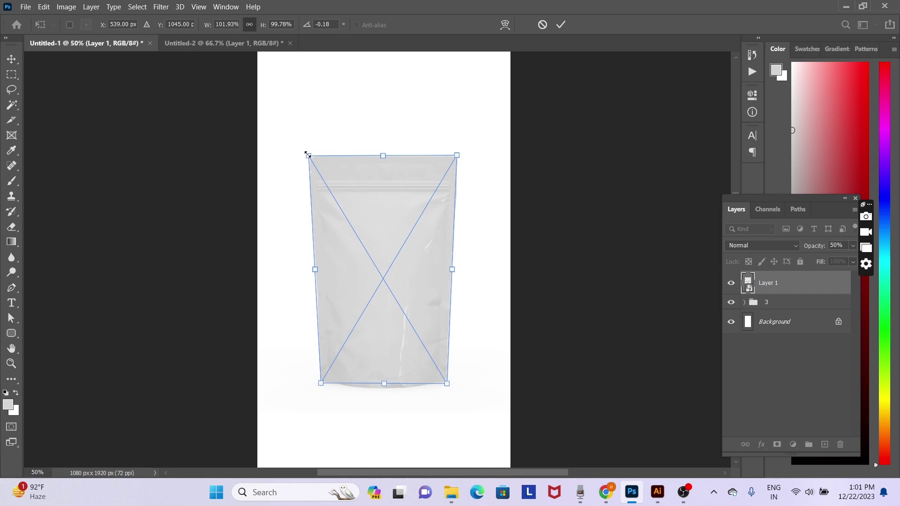
key(Return)
right_click(413, 235)
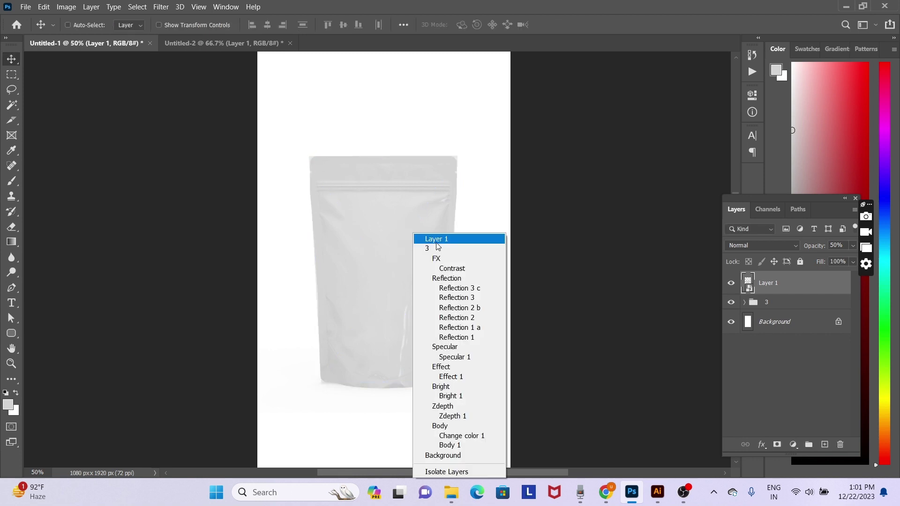
click(419, 238)
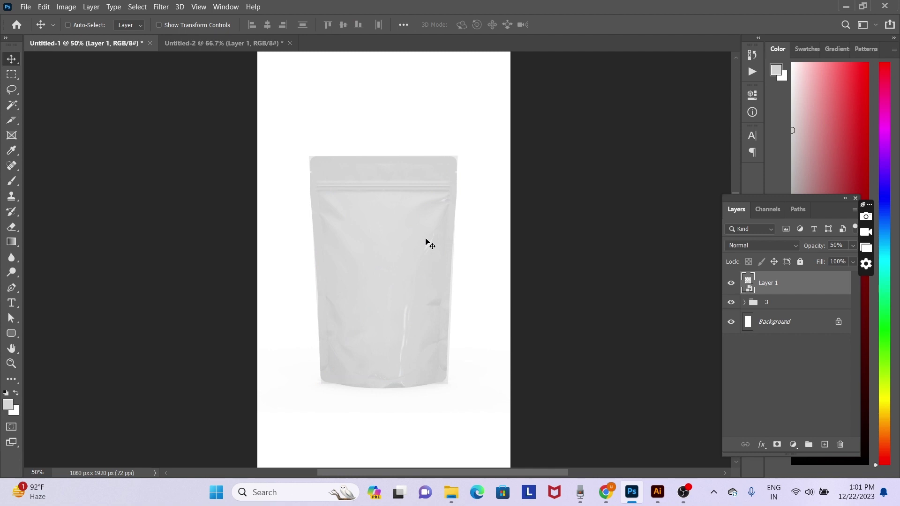
- In warp mode, pull the rectangle's side edges slightly inward to follow the pouch
key(ctrl+t)
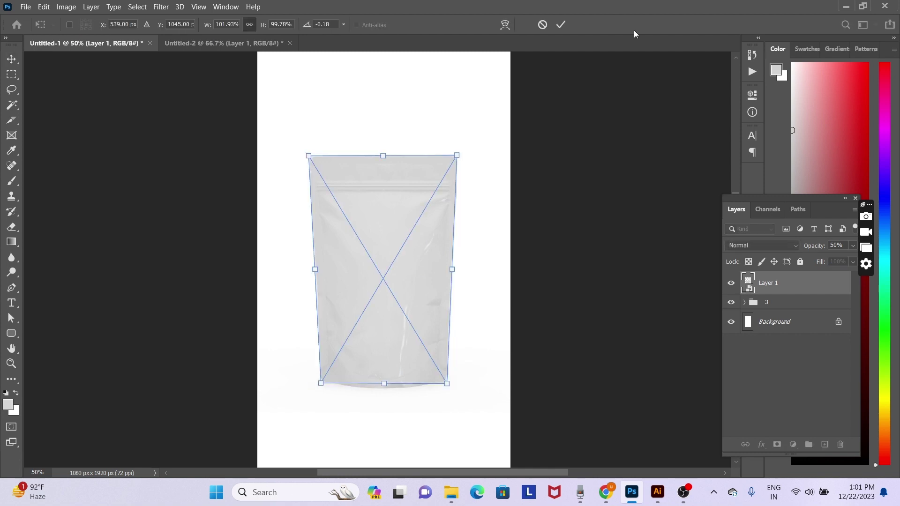
click(506, 25)
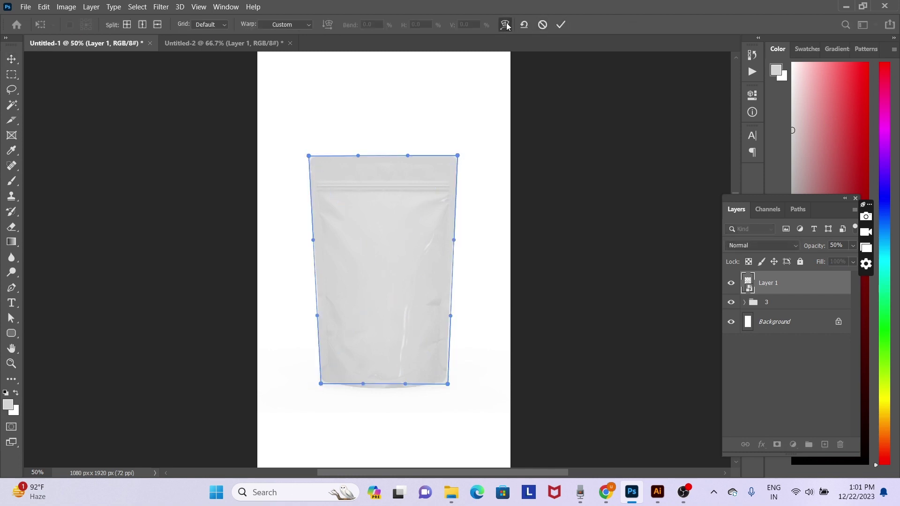
scroll(328, 335, up, 1)
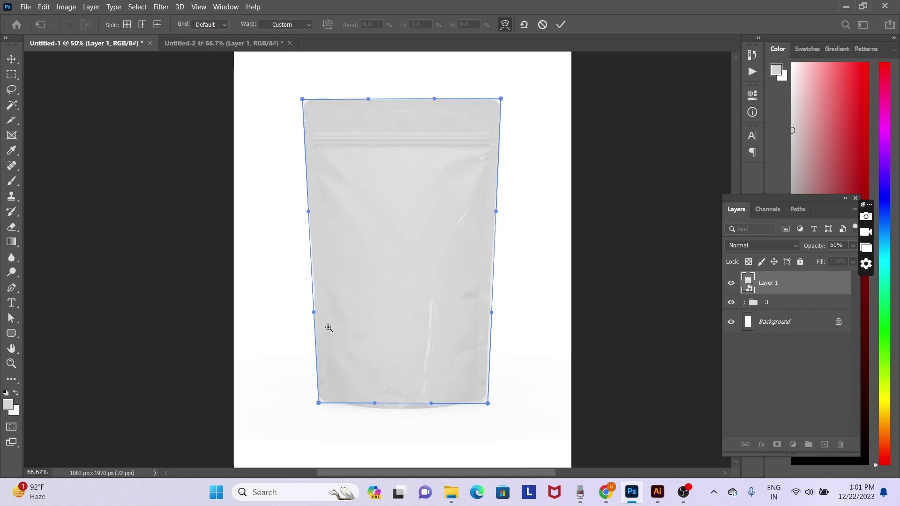
scroll(328, 328, up, 1)
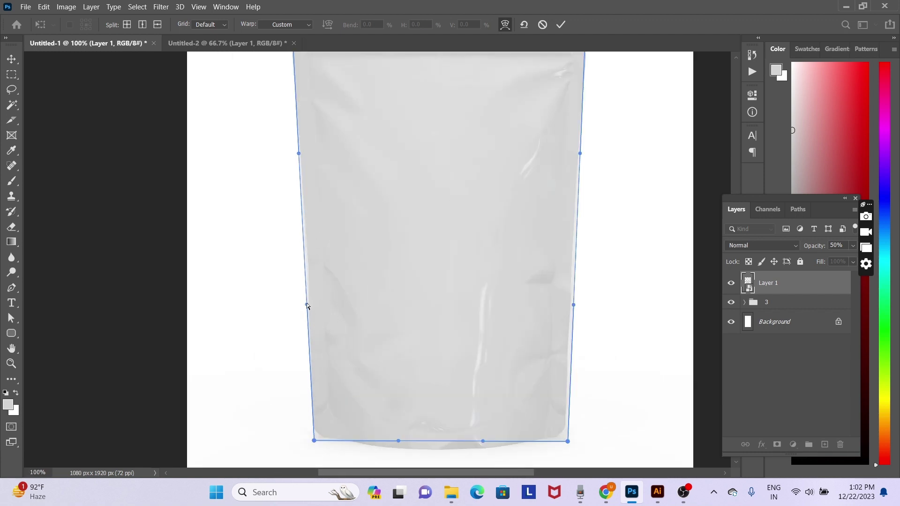
drag(306, 304, 311, 303)
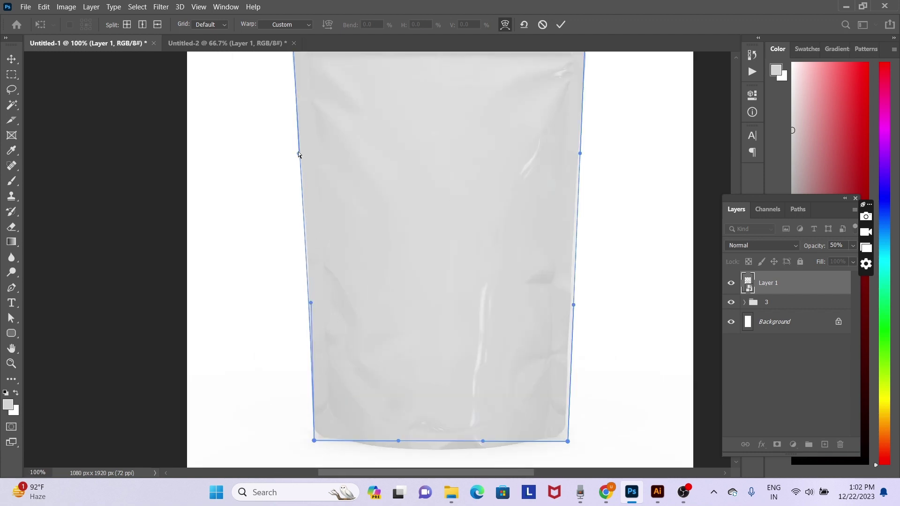
drag(298, 151, 300, 151)
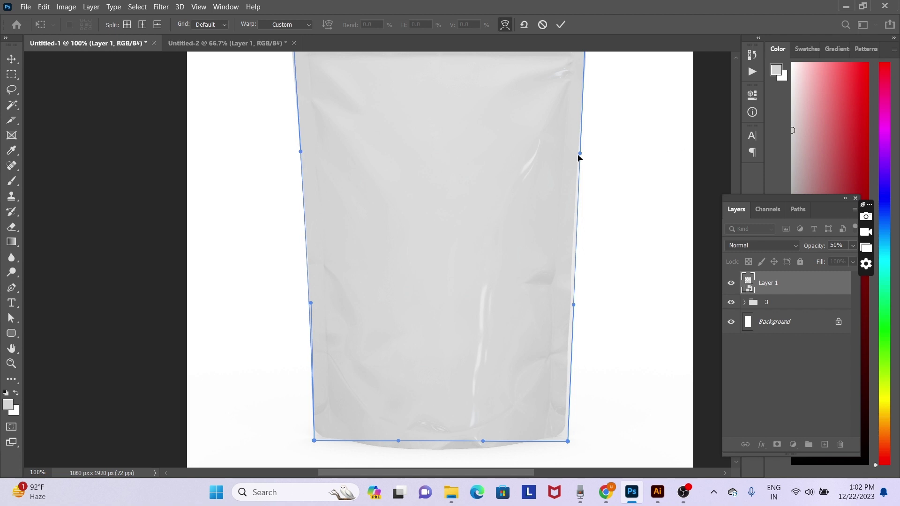
drag(579, 153, 575, 155)
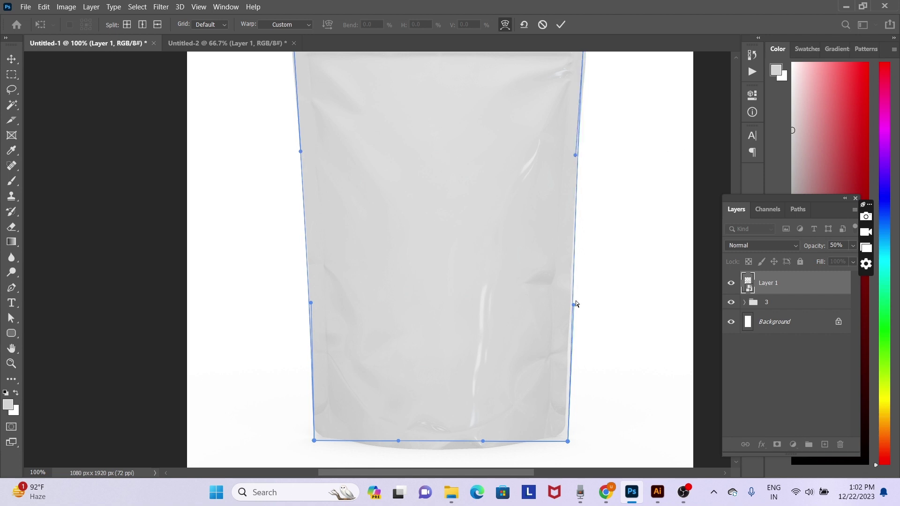
drag(574, 305, 571, 307)
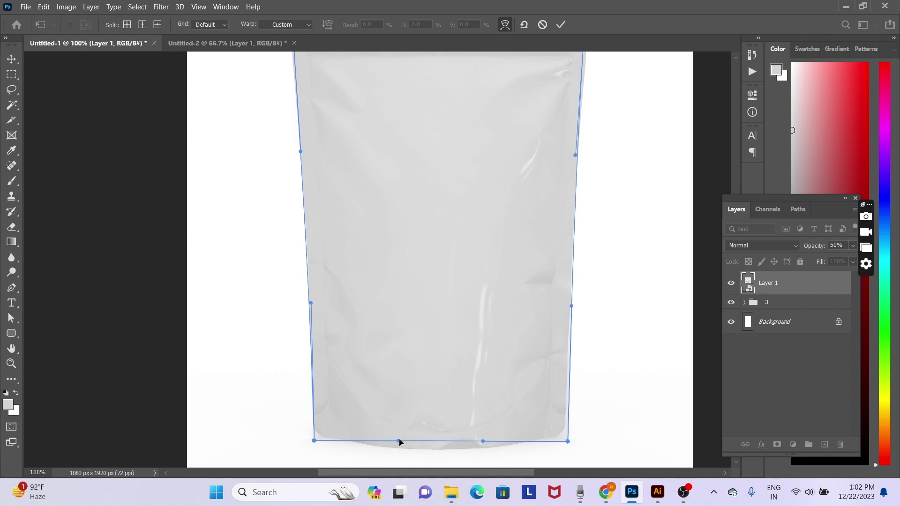
- Bend the bottom edge downward and raise its corners to match the rounded base
drag(399, 441, 399, 450)
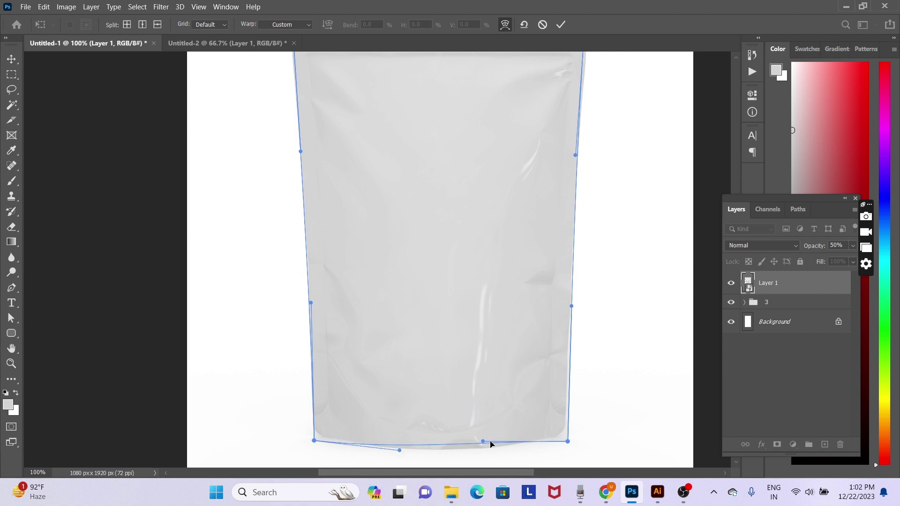
drag(483, 442, 484, 453)
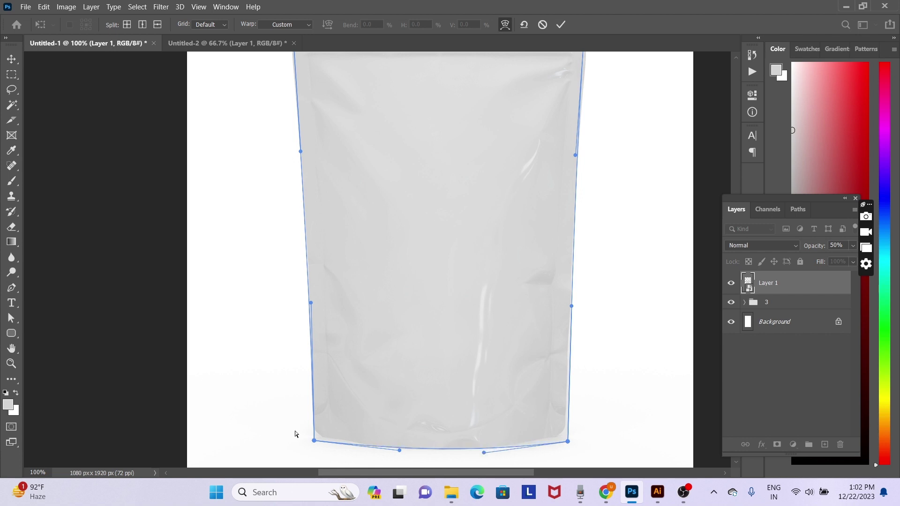
drag(315, 441, 314, 435)
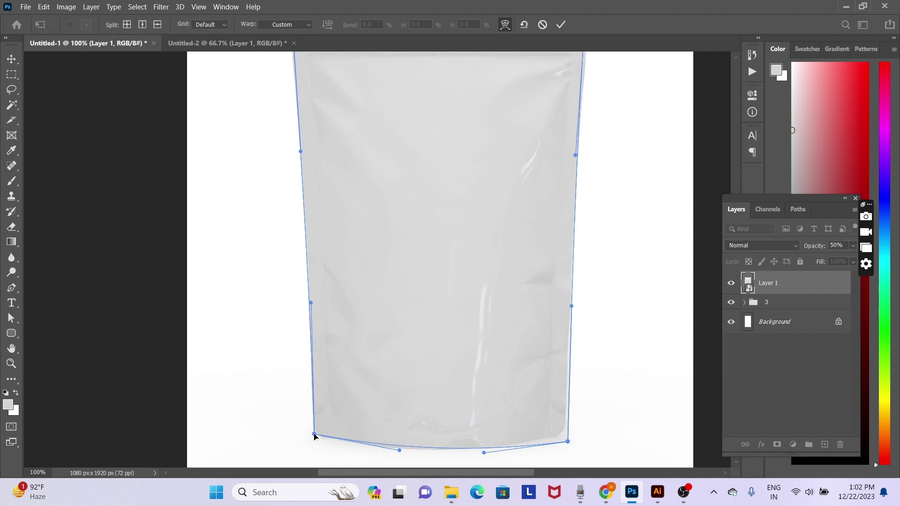
drag(568, 442, 564, 437)
- Zoom in to check the bag's top edge, zoom out, and commit the warp
key(ctrl+minus)
key(ctrl+minus)
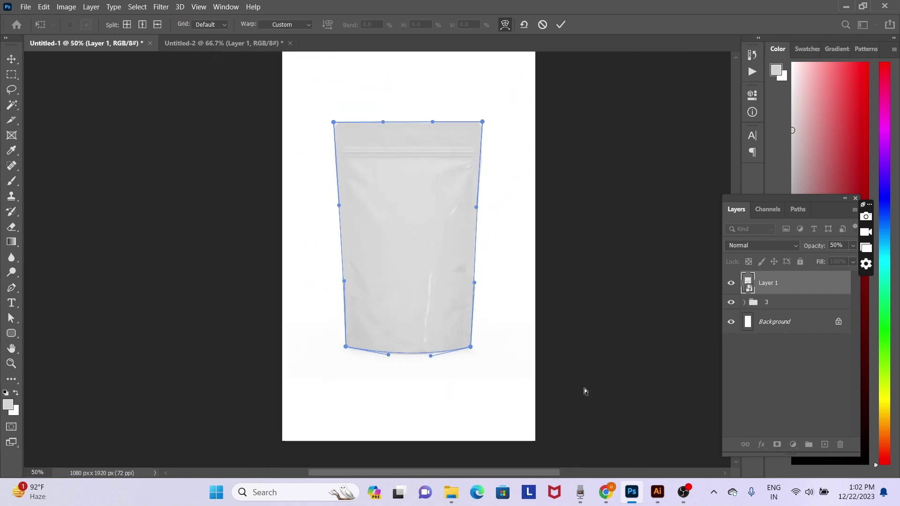
scroll(317, 166, up, 1)
scroll(317, 141, up, 1)
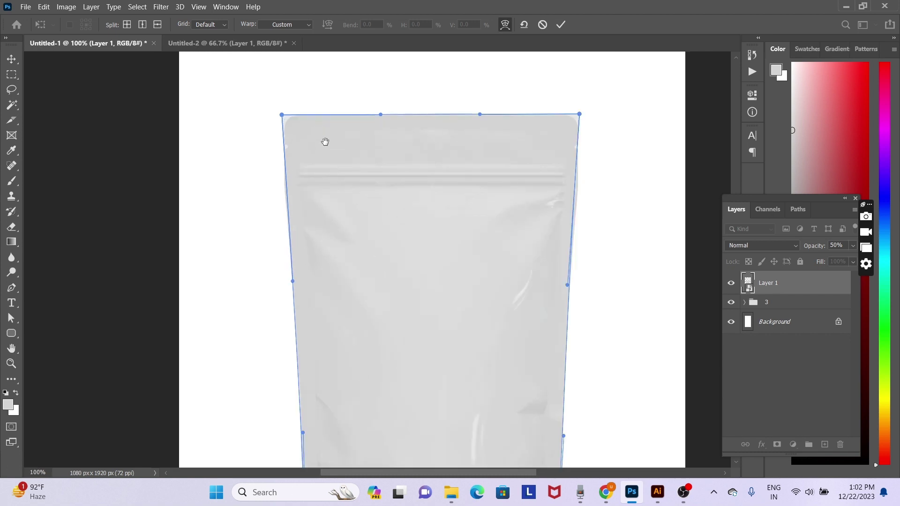
scroll(324, 139, up, 1)
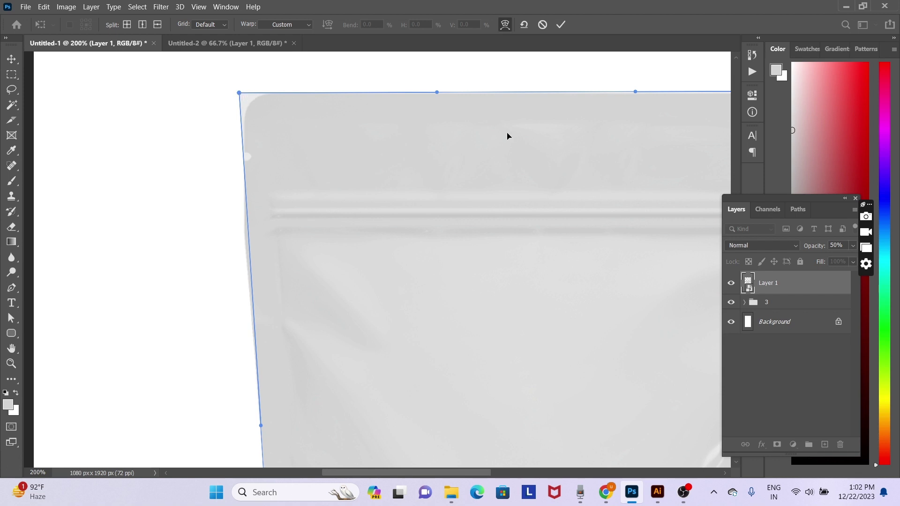
drag(346, 162, 334, 157)
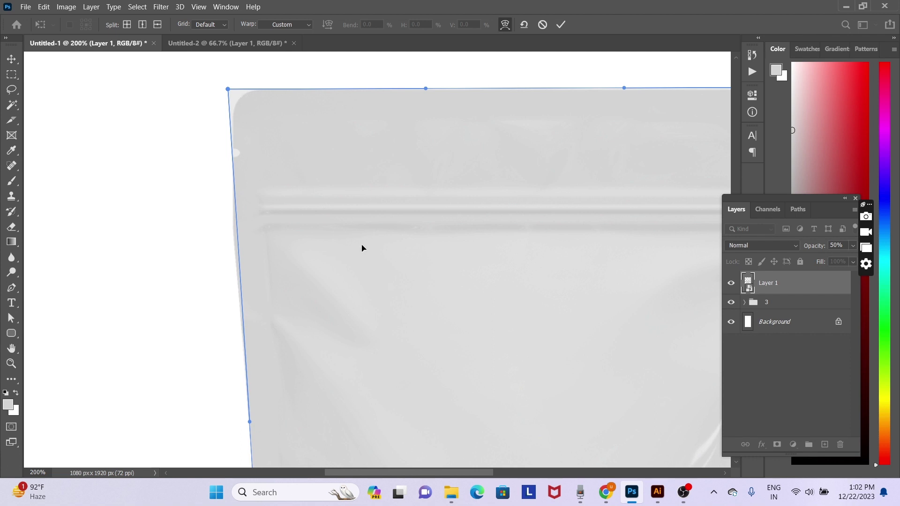
drag(418, 244, 307, 235)
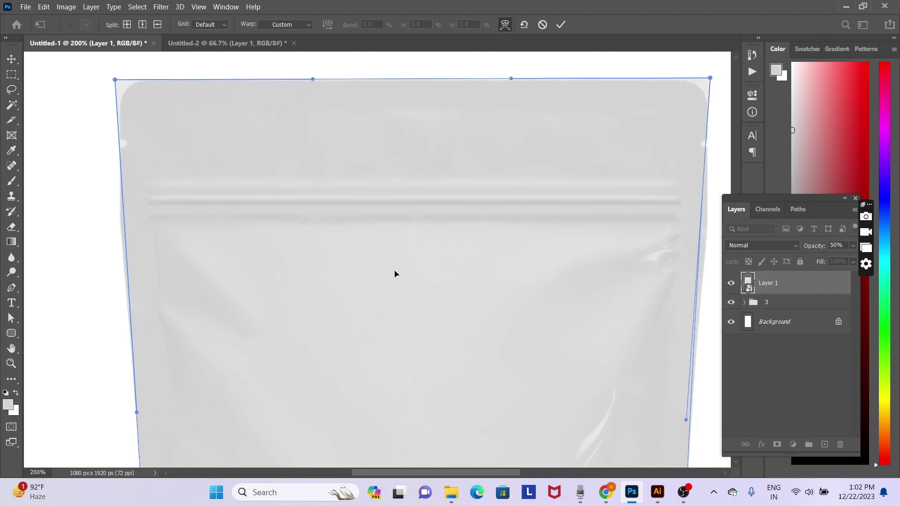
key(ctrl+minus)
key(ctrl+minus)
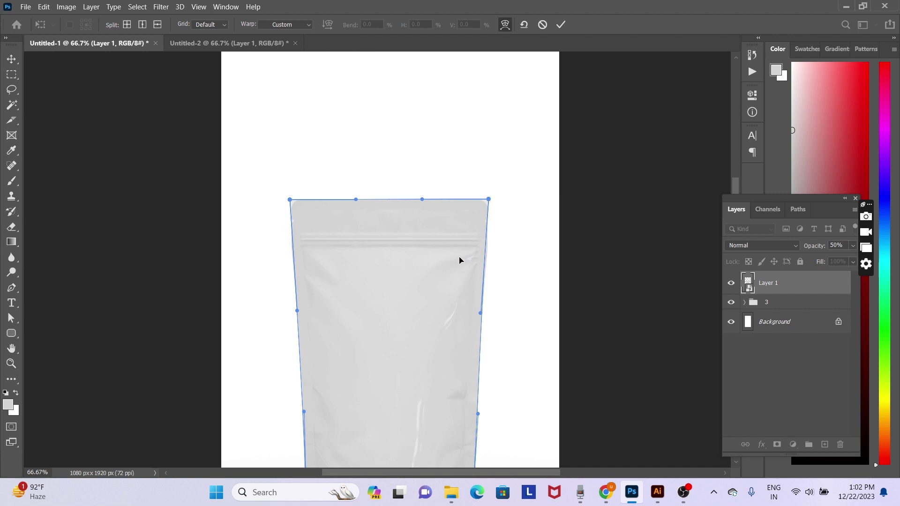
key(Return)
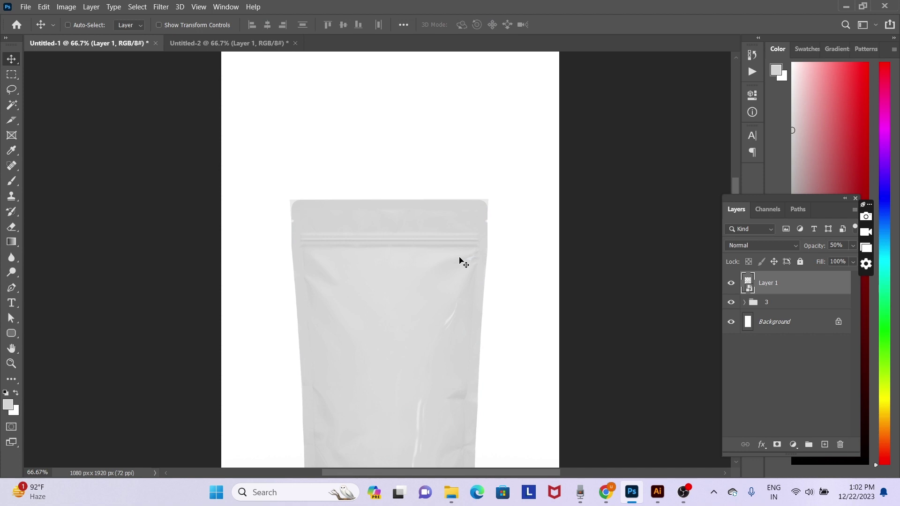
- Restore the bag layer to full opacity, nudge it up, and open its smart object
key(0)
key(shift+Up)
key(shift+Up)
key(shift+Up)
key(shift+Up)
key(shift+Up)
key(shift+Up)
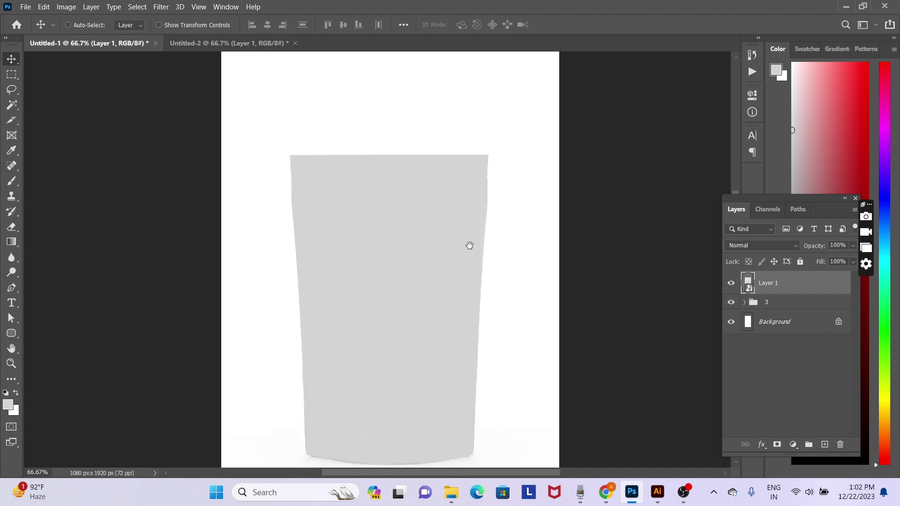
double_click(749, 290)
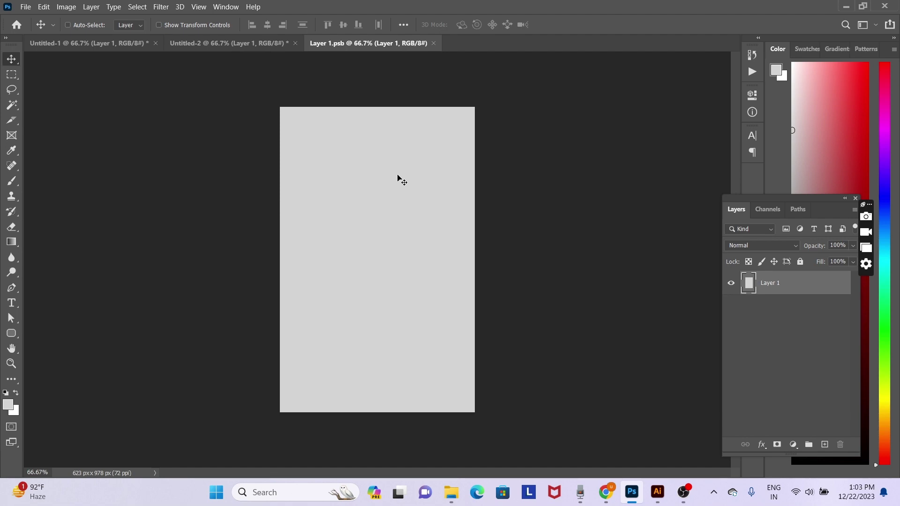
- Open the Chai Bazaar label image chay.jpg, unlock its background and select it all
key(ctrl+o)
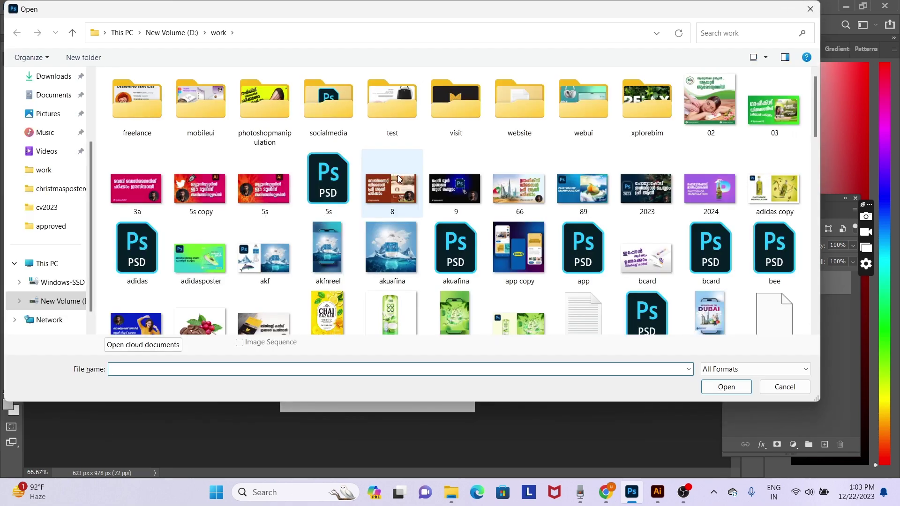
double_click(322, 313)
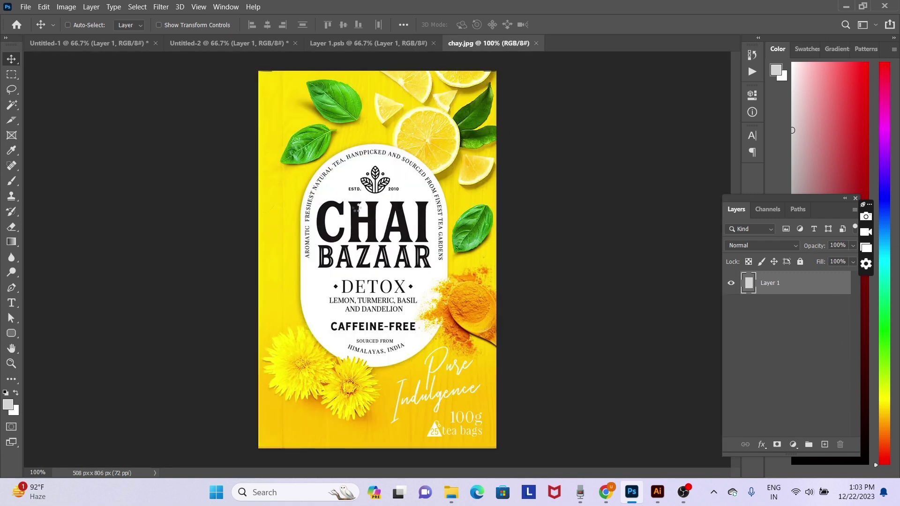
click(838, 287)
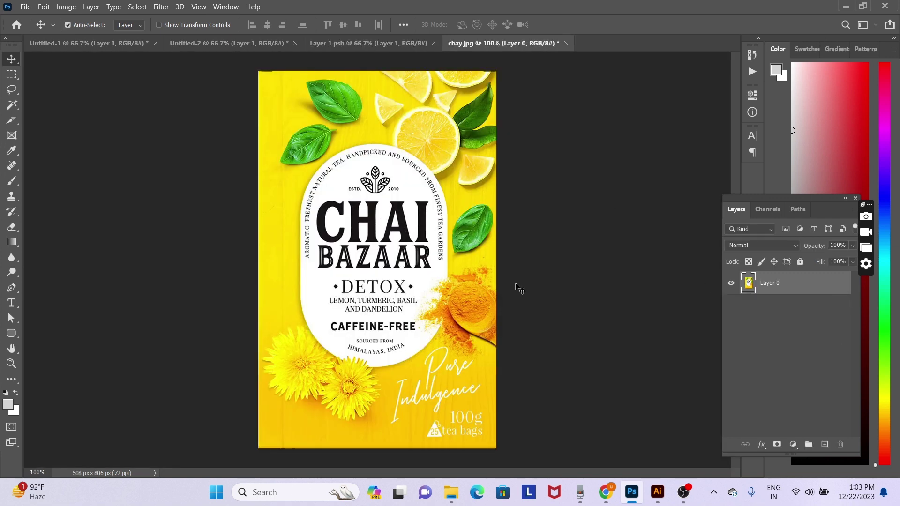
key(ctrl+a)
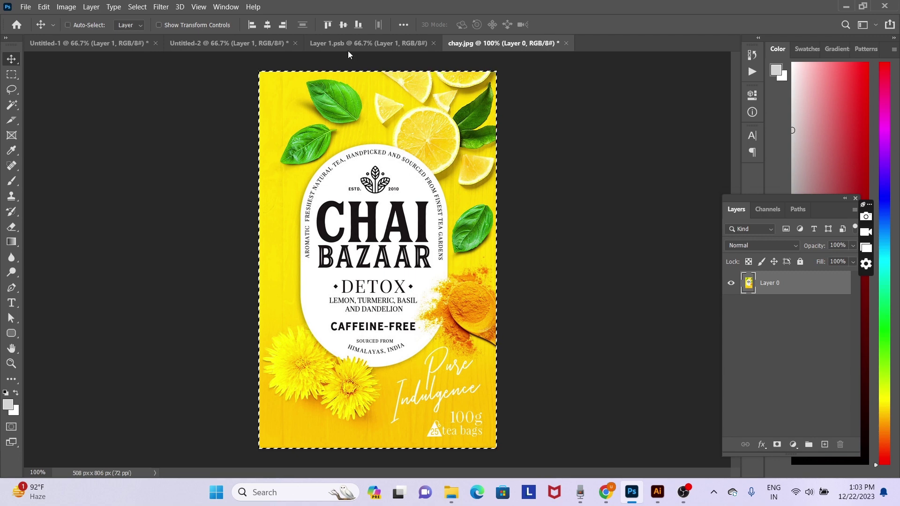
- Paste the label into the smart object and scale it to fill the canvas
click(350, 47)
key(ctrl+v)
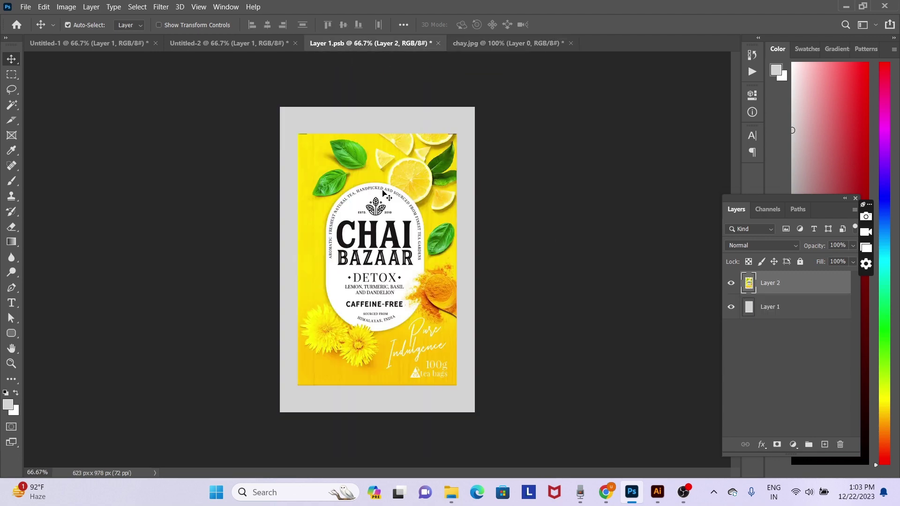
drag(383, 200, 365, 174)
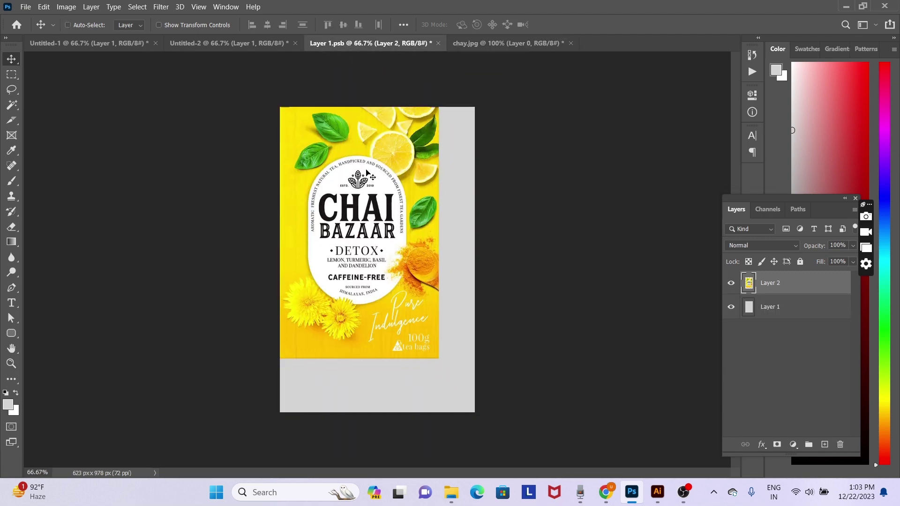
key(ctrl+t)
drag(438, 358, 484, 413)
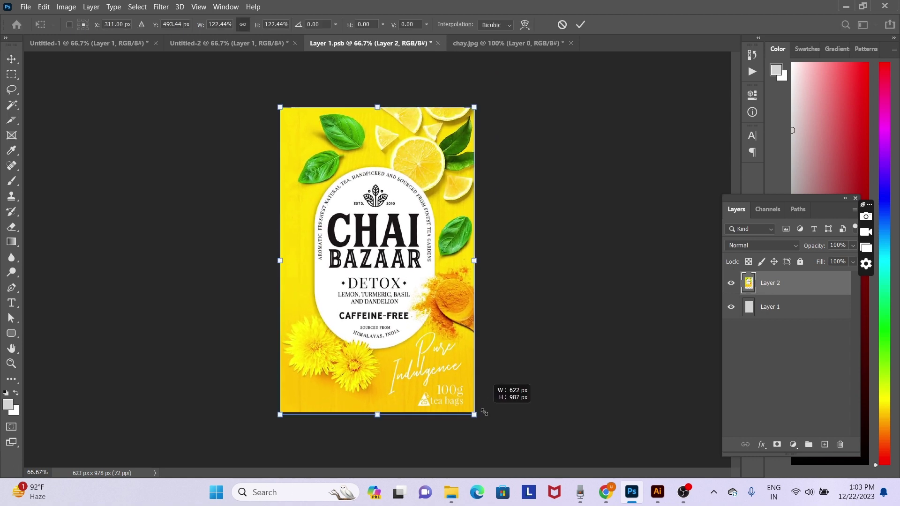
key(Return)
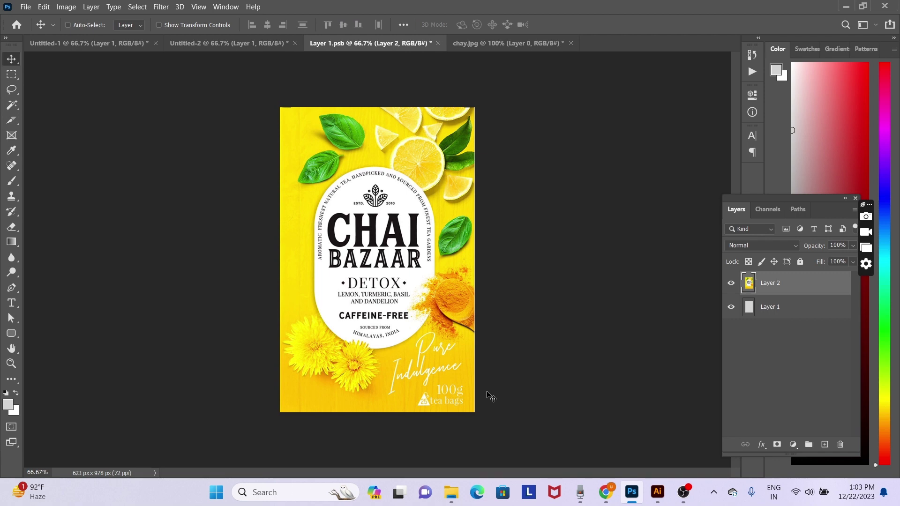
- Save the smart object contents and return to the pouch mockup document
key(ctrl+s)
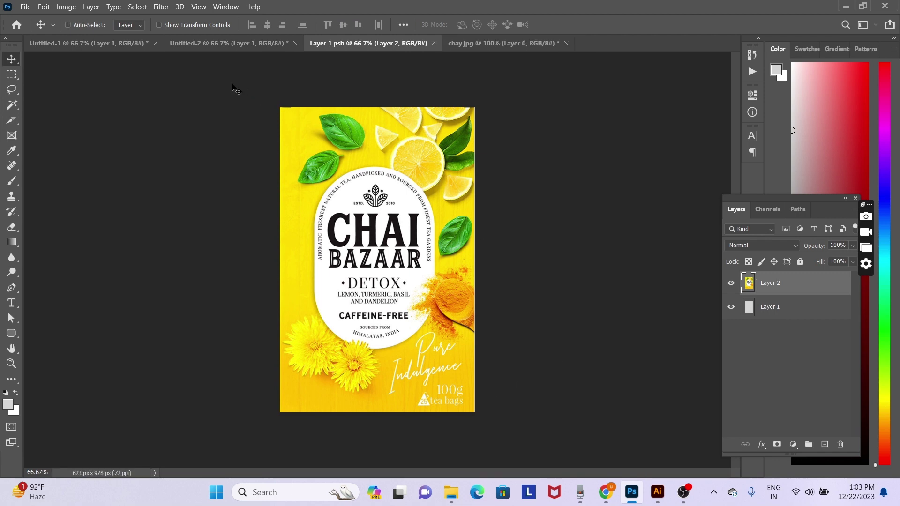
click(195, 47)
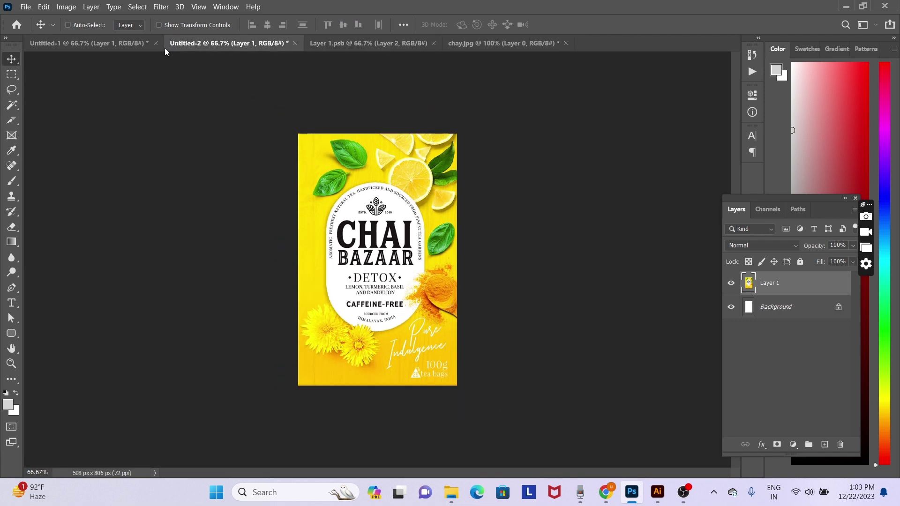
click(122, 44)
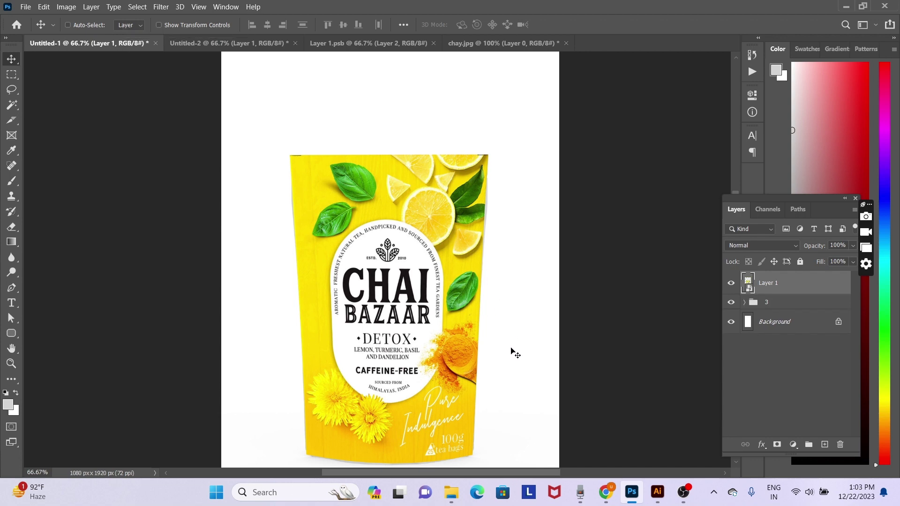
- Move the labelled pouch up the canvas and select Layer 1
drag(515, 352, 508, 291)
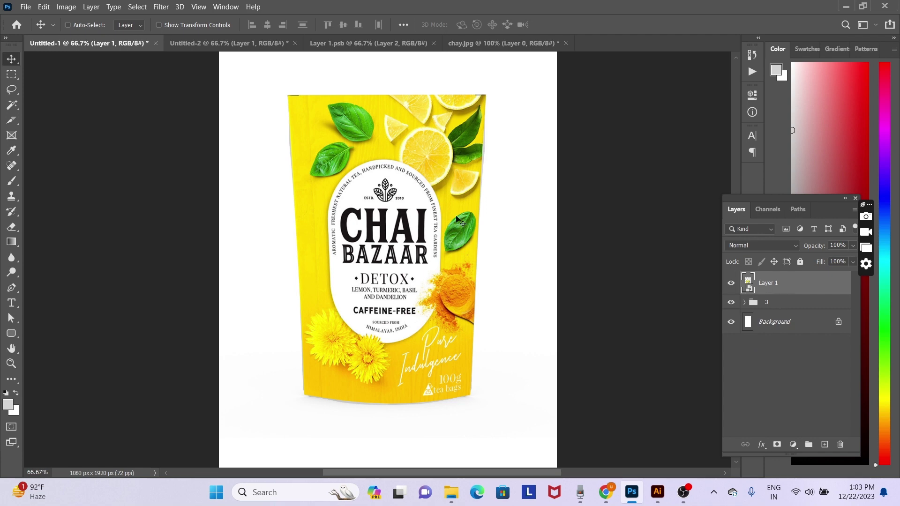
right_click(447, 176)
click(459, 180)
drag(453, 178, 419, 196)
key(ctrl+z)
- Duplicate Layer 1, set the copy to Multiply, and keep the original hidden
key(ctrl+j)
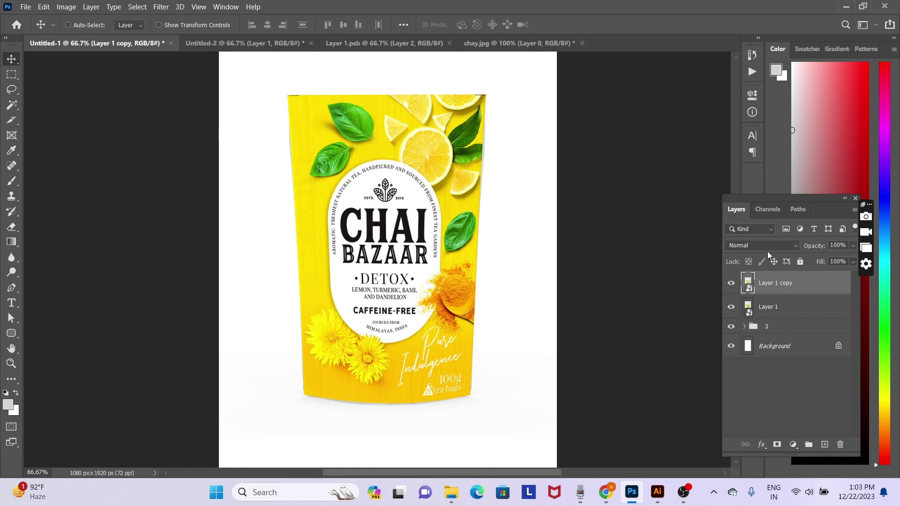
click(731, 307)
click(763, 245)
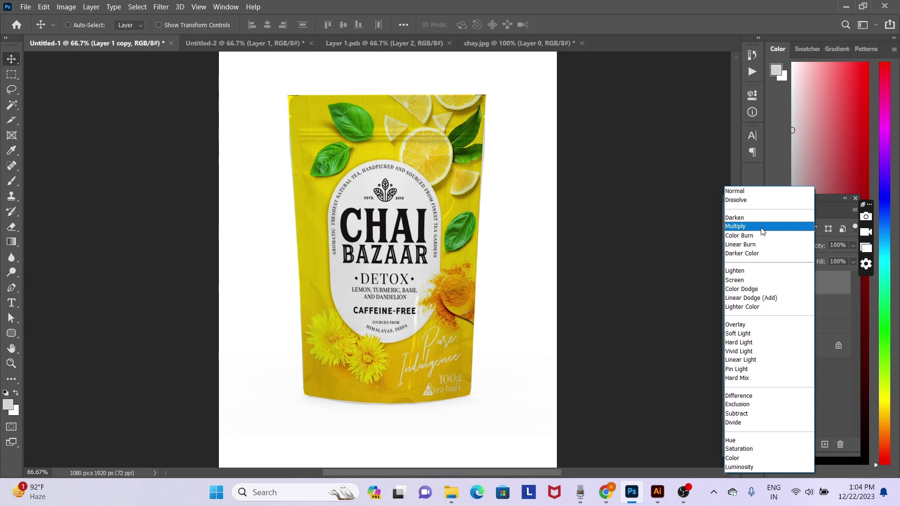
click(763, 227)
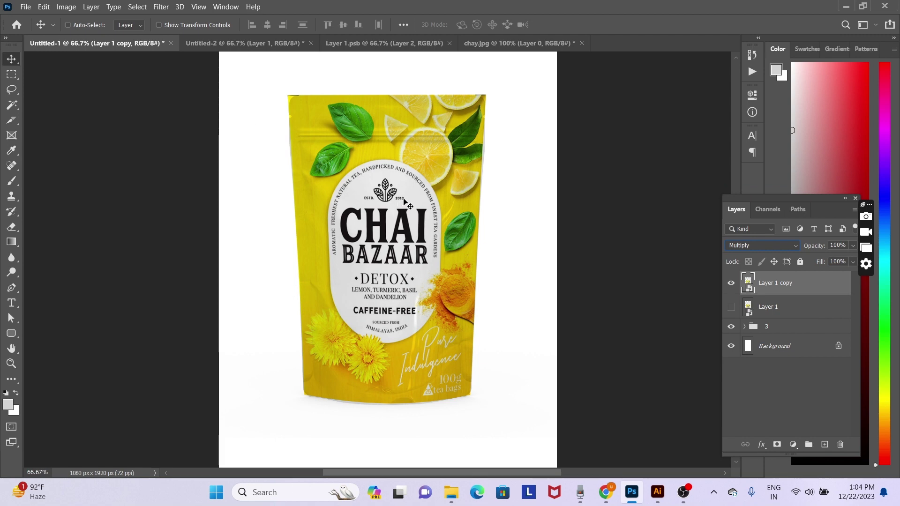
click(729, 310)
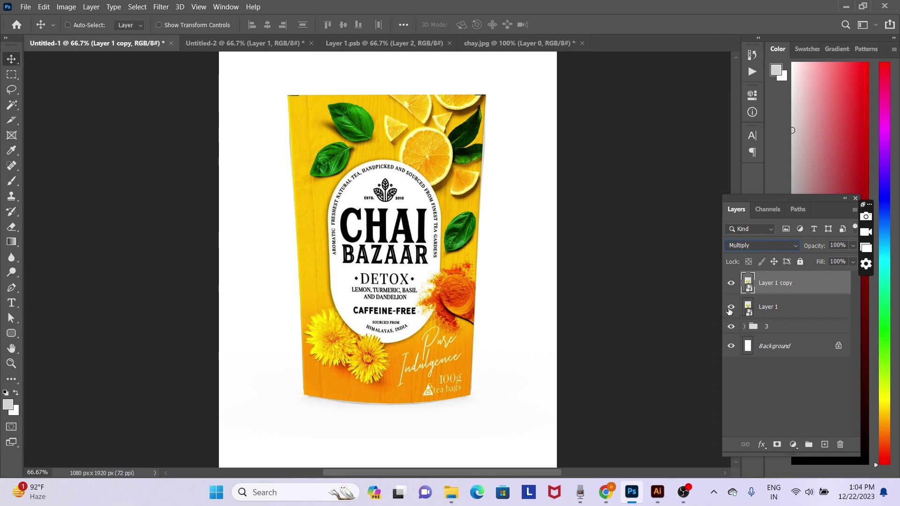
click(729, 311)
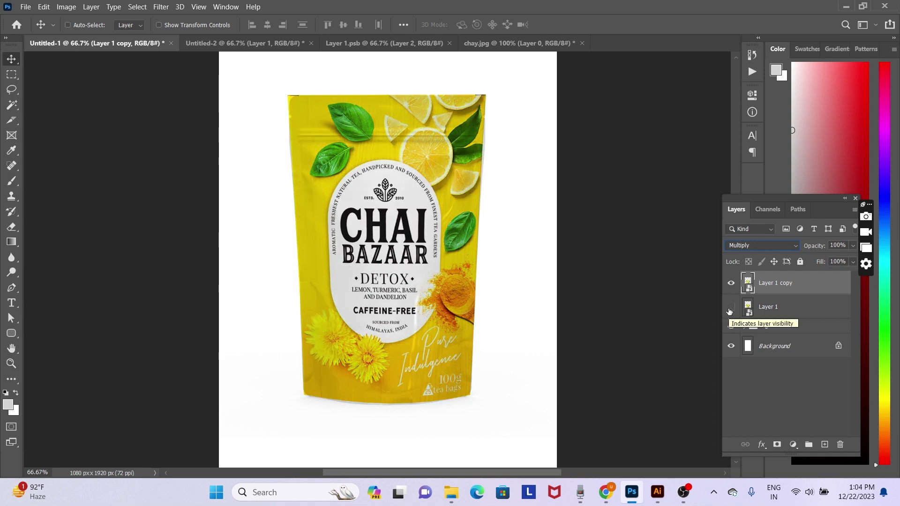
- Set Layer 1 copy's Underlying Layer Blend If range to 34/248
double_click(812, 286)
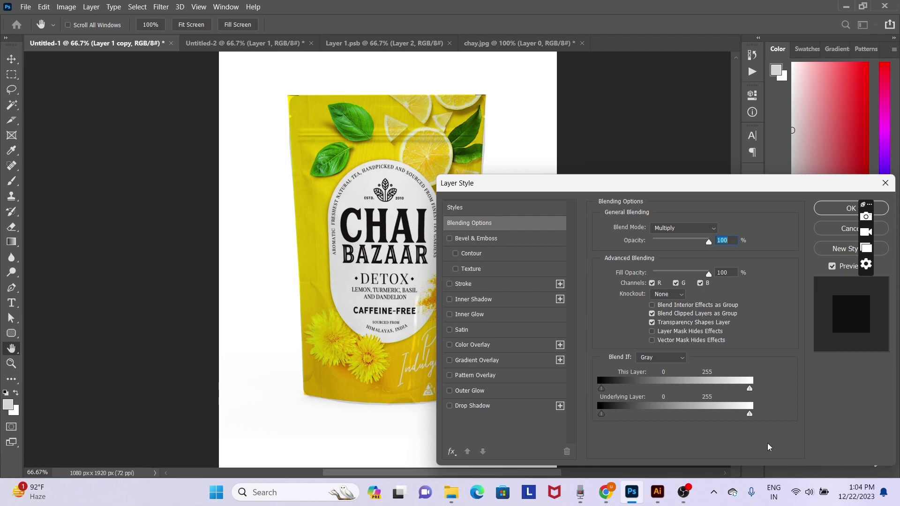
drag(749, 414, 745, 416)
mouse_move(600, 389)
mouse_down()
mouse_move(610, 389)
mouse_move(591, 388)
mouse_move(621, 414)
mouse_up()
click(831, 266)
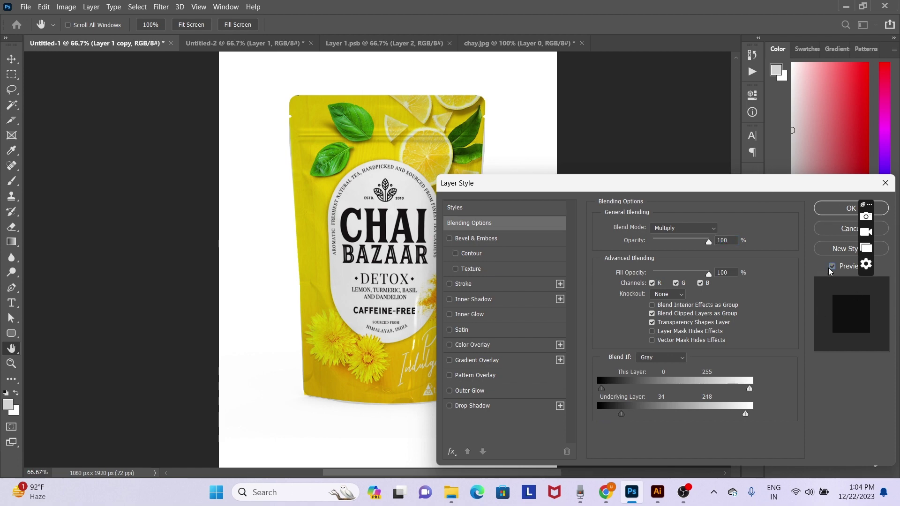
click(832, 266)
click(830, 267)
click(836, 209)
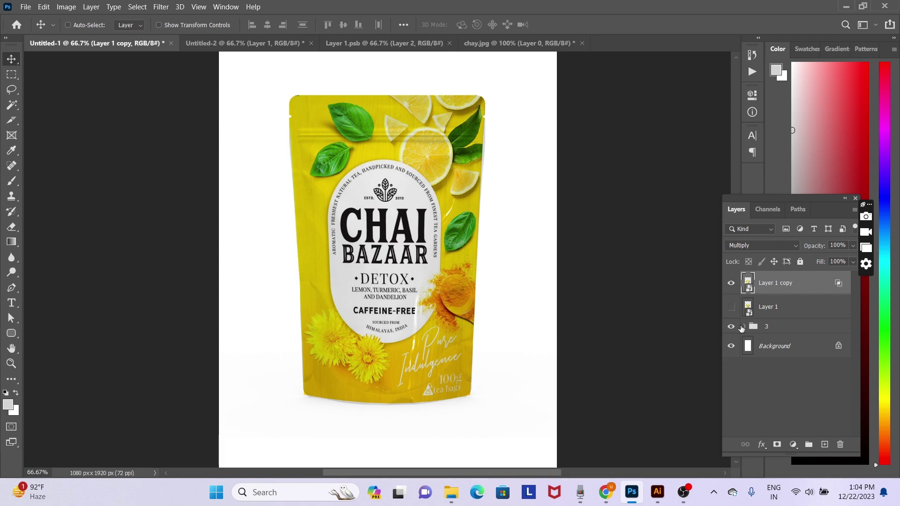
- Briefly show Layer 1 to compare the orange version, then hide it again
click(768, 311)
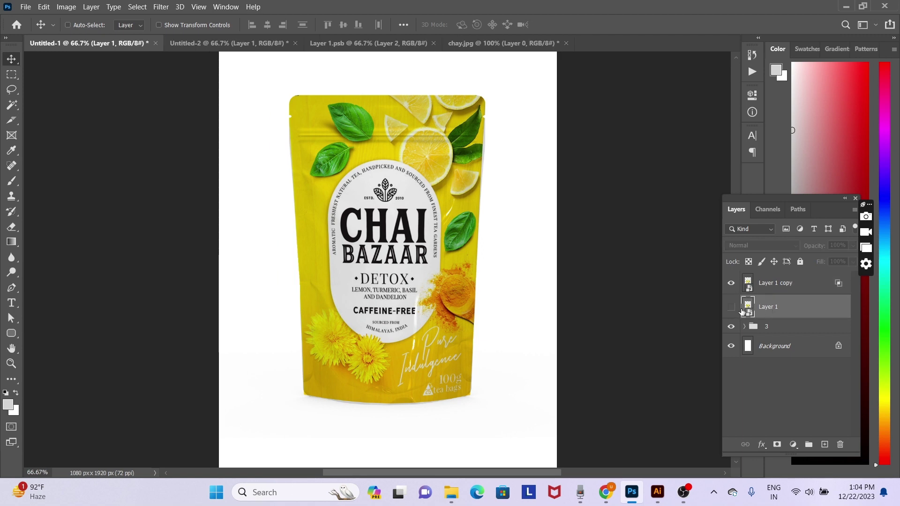
click(730, 309)
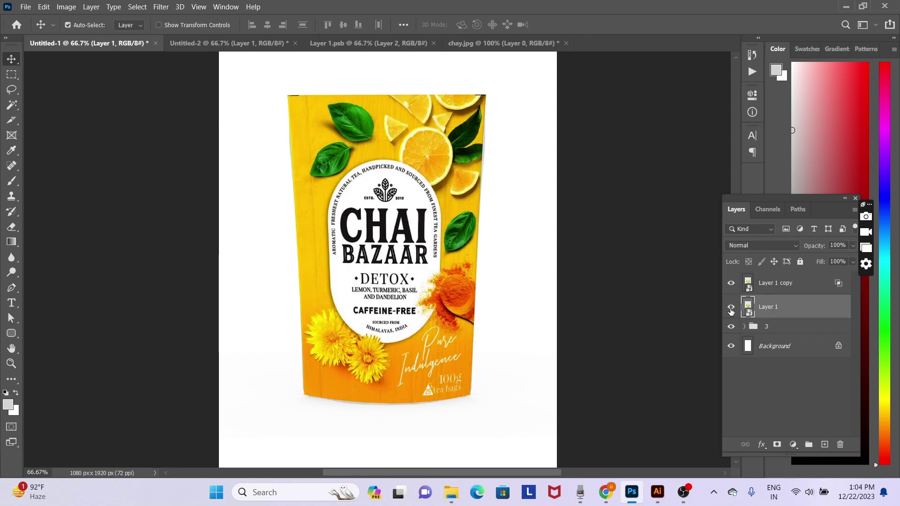
key(ctrl)
click(730, 309)
click(775, 286)
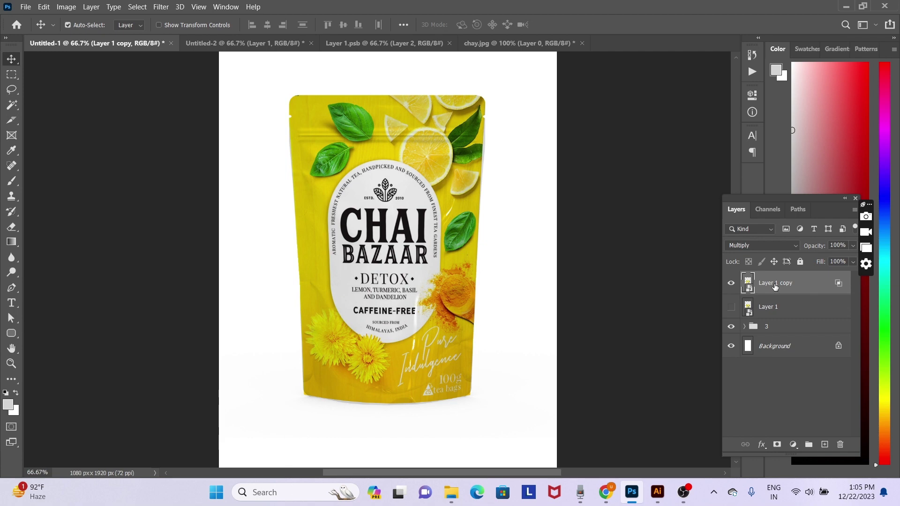
- Duplicate the Multiply copy into Layer 1 copy 2, keeping Multiply blending
key(ctrl+j)
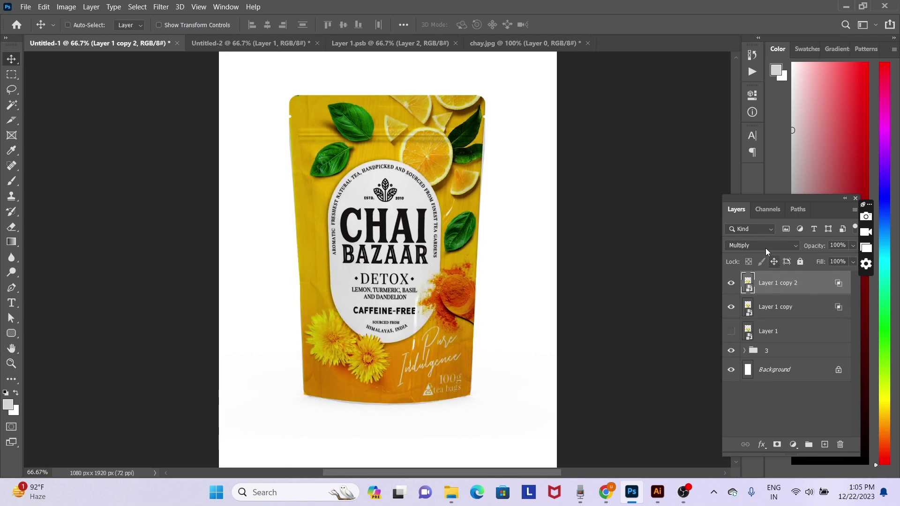
click(763, 245)
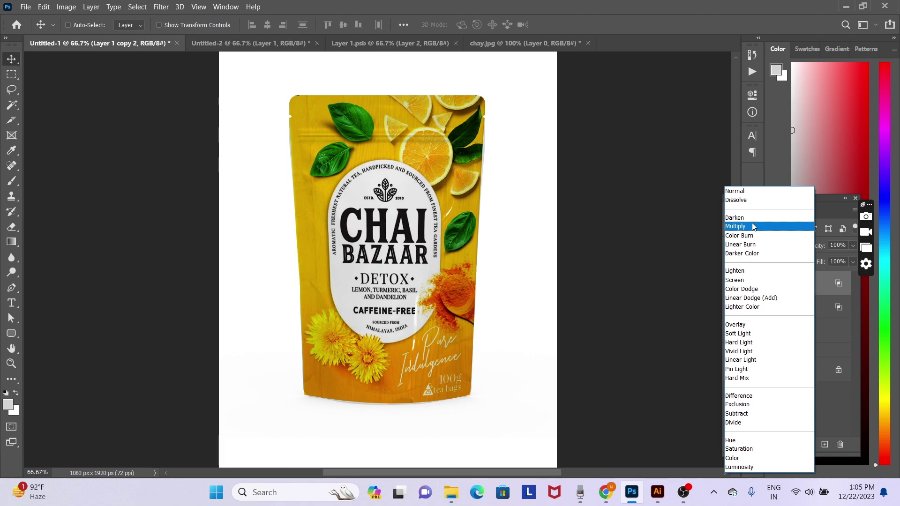
click(752, 226)
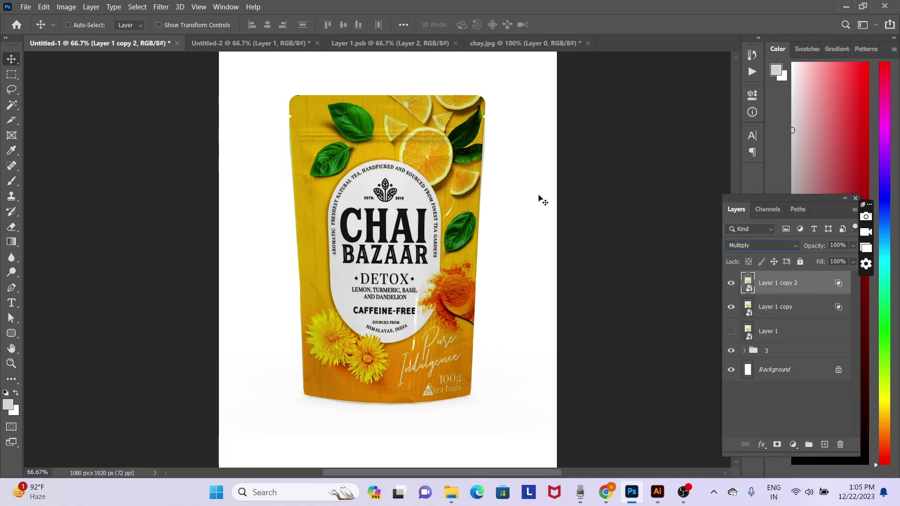
drag(447, 181, 415, 222)
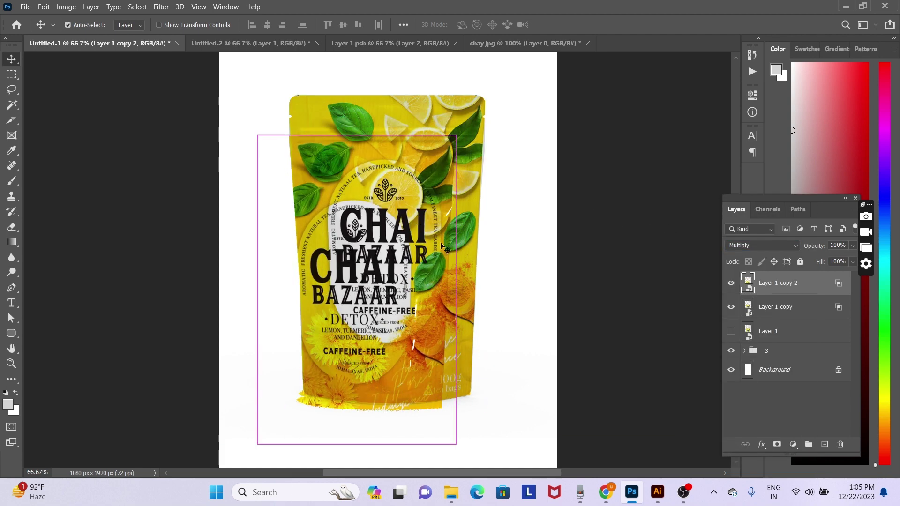
key(ctrl+z)
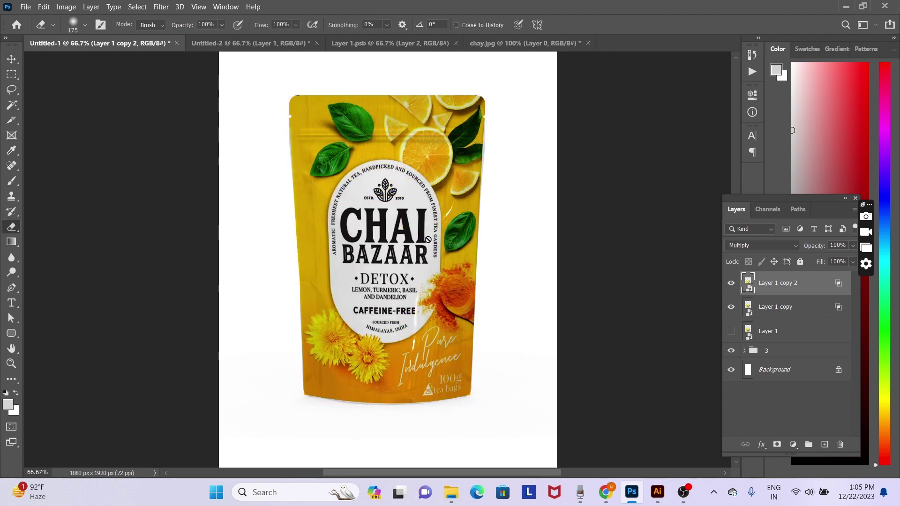
- Rasterize Layer 1 copy 2 and enlarge the eraser brush
key(e)
right_click(794, 288)
click(692, 208)
key(bracketright)
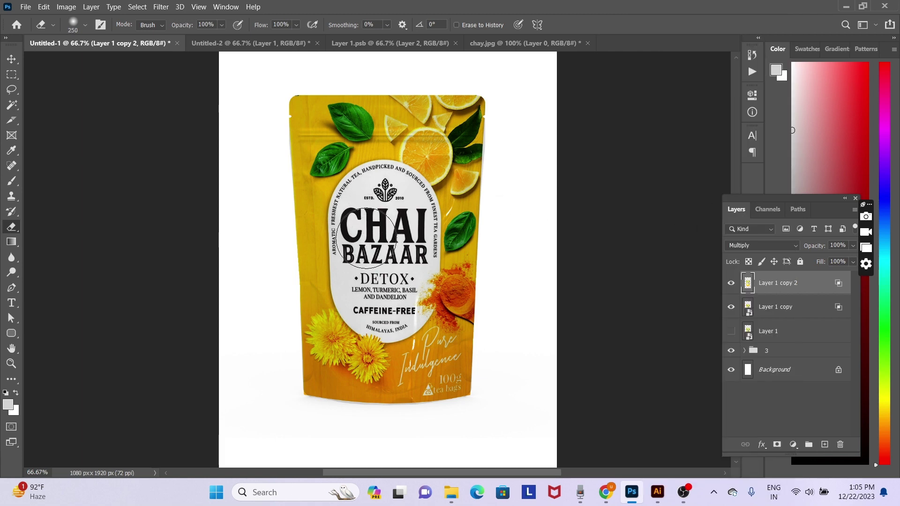
key(bracketright)
key(bracketright)
key(bracketright)
key(bracketright)
- Try darkening the copy with Levels, then discard the adjustment
key(i)
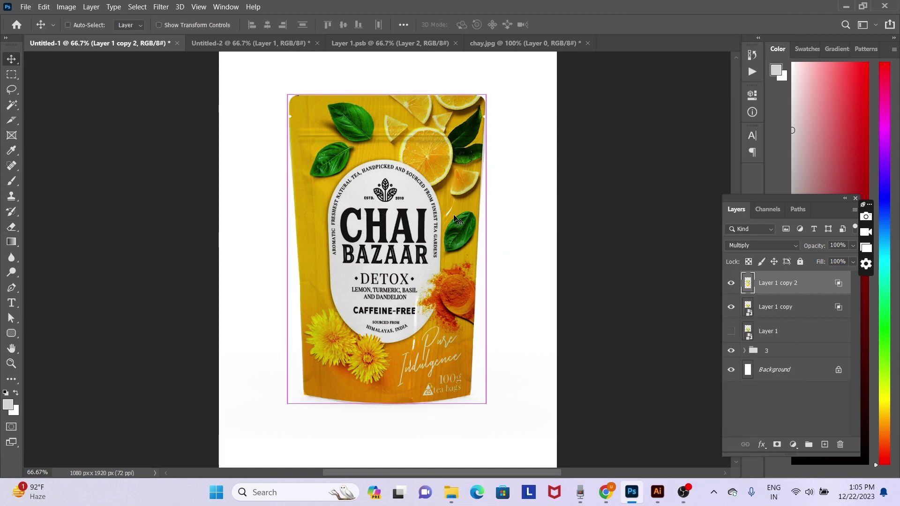
key(ctrl+l)
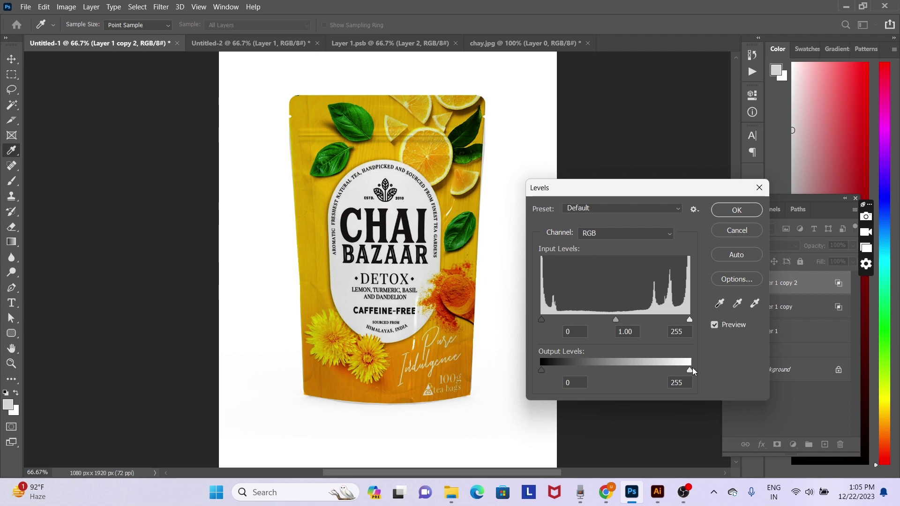
drag(690, 370, 671, 372)
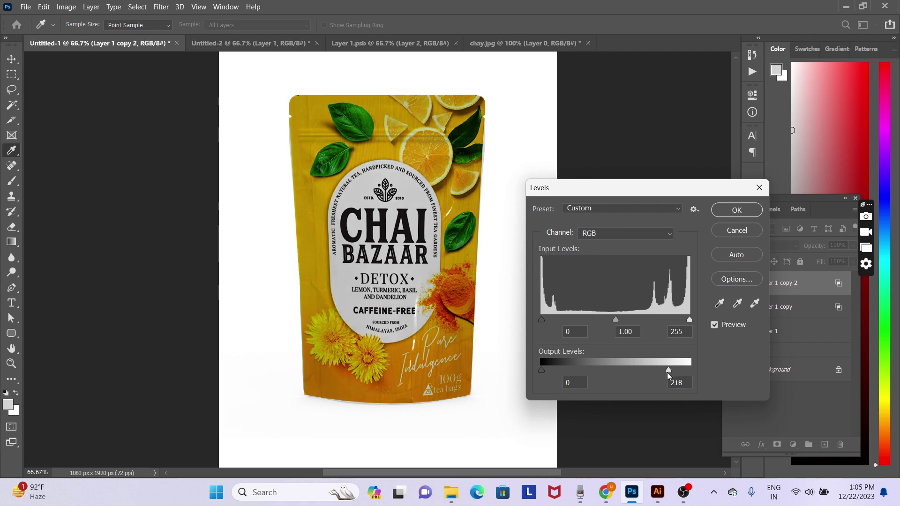
key(shift+Down)
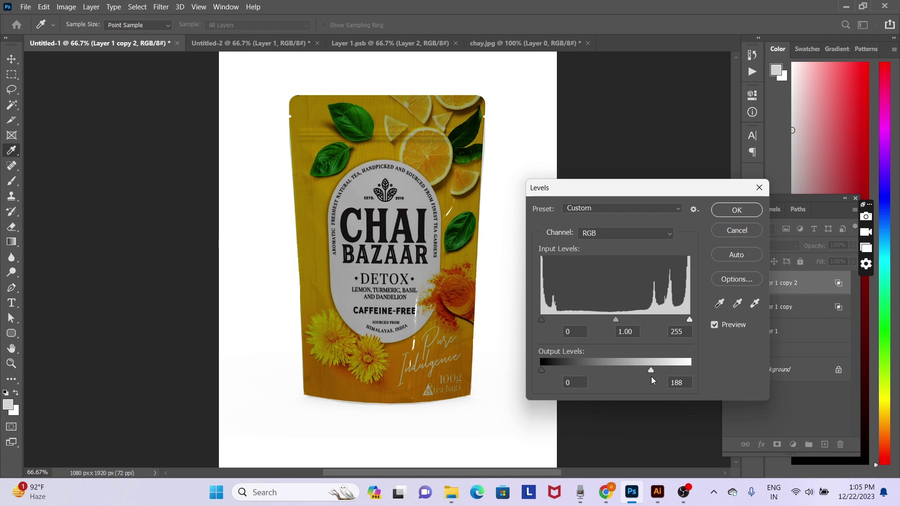
key(Escape)
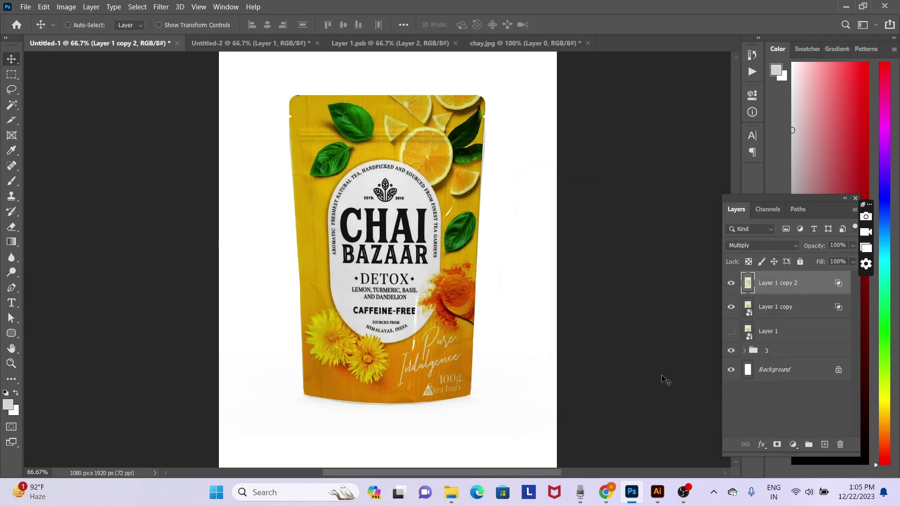
key(ctrl)
- Make Layer 1 copy 3, hide copy 2, and lower copy 3's Levels output white to 190
key(ctrl+j)
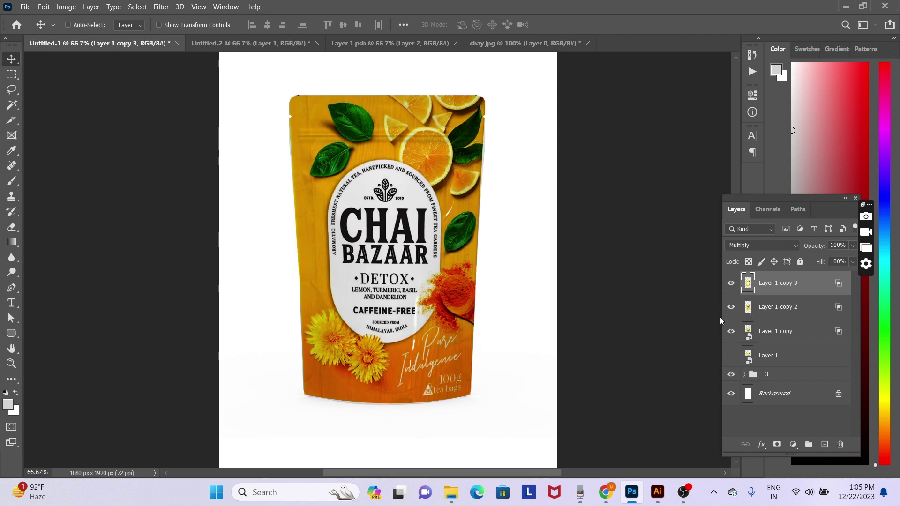
click(730, 307)
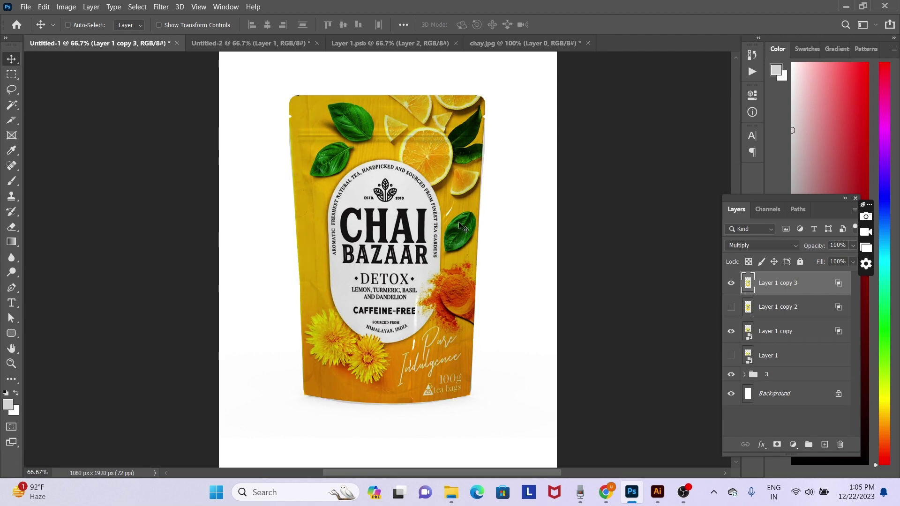
key(ctrl+l)
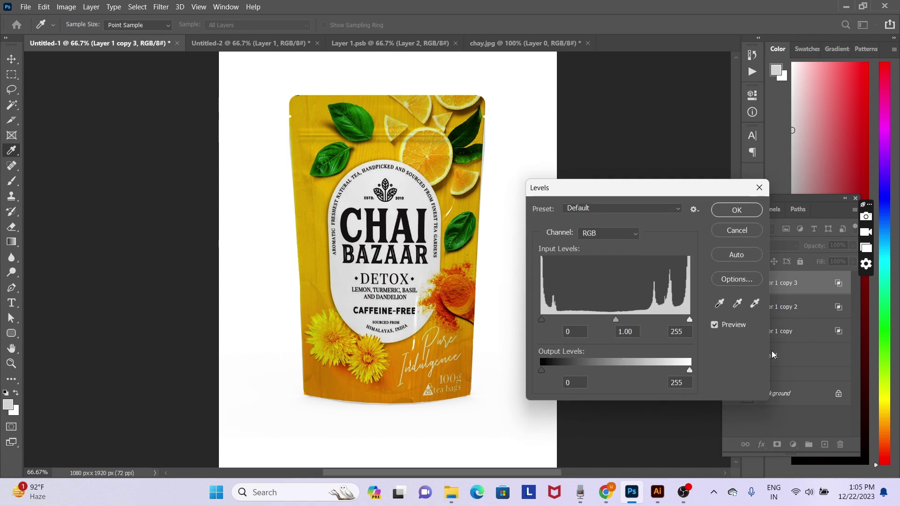
drag(689, 371, 666, 371)
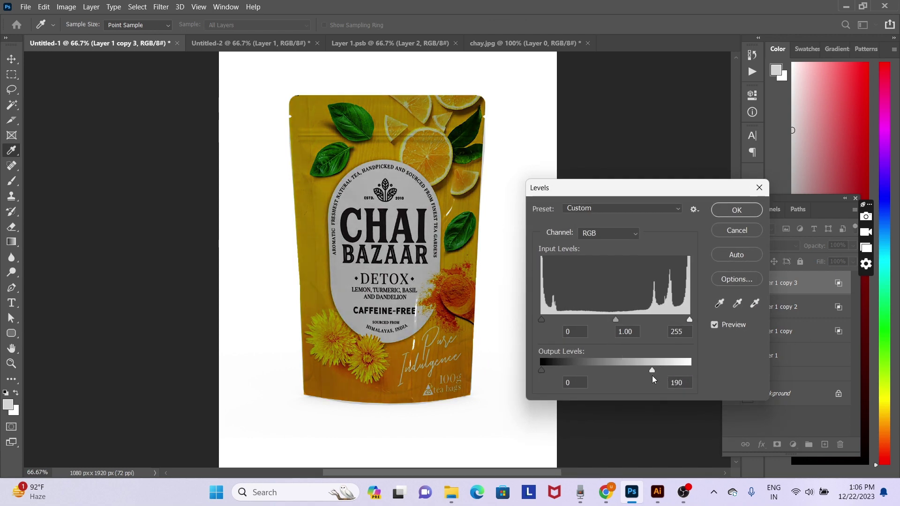
key(Return)
- Erase the darkened copy across the upper pouch with the eraser
key(e)
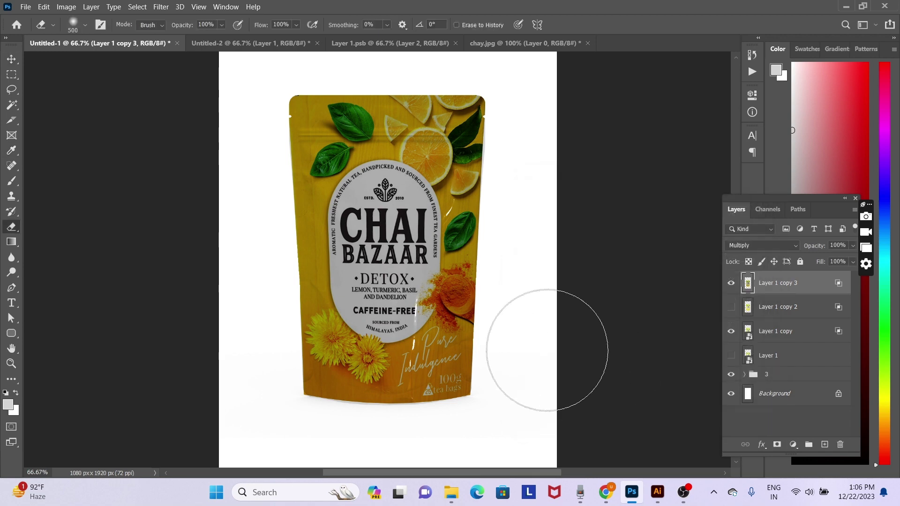
key(bracketright)
key(bracketright)
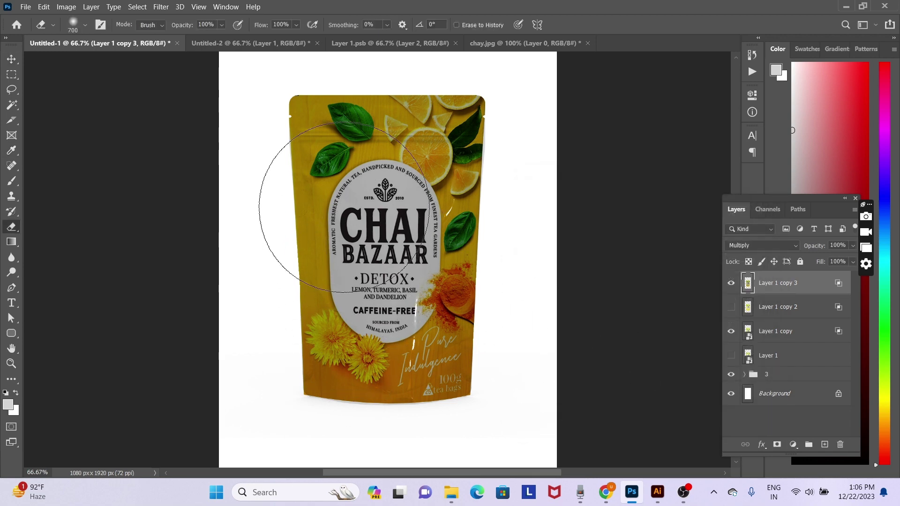
key(bracketleft)
key(bracketleft)
mouse_move(360, 178)
mouse_down()
mouse_move(359, 315)
mouse_move(393, 178)
mouse_move(393, 313)
mouse_move(395, 205)
mouse_move(486, 294)
mouse_up()
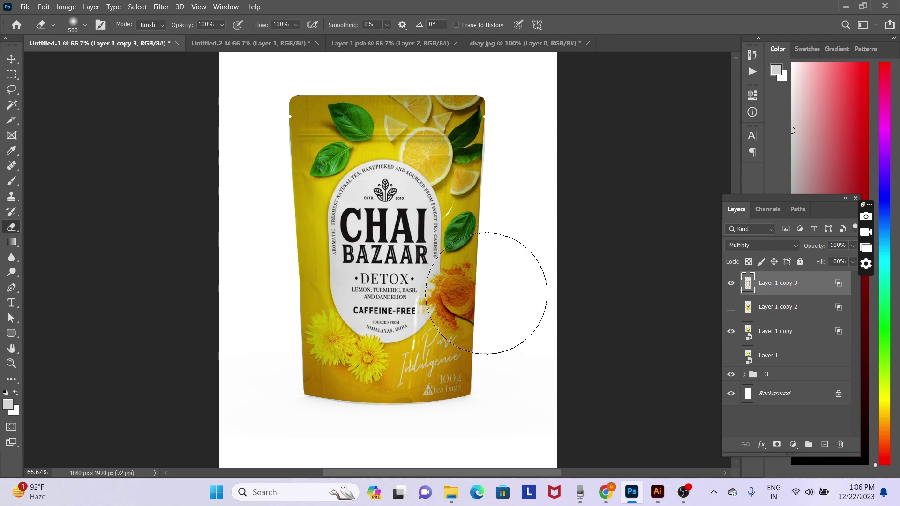
- Set Layer 1 copy 3 opacity to 55% and add a new empty Layer 2
key(c)
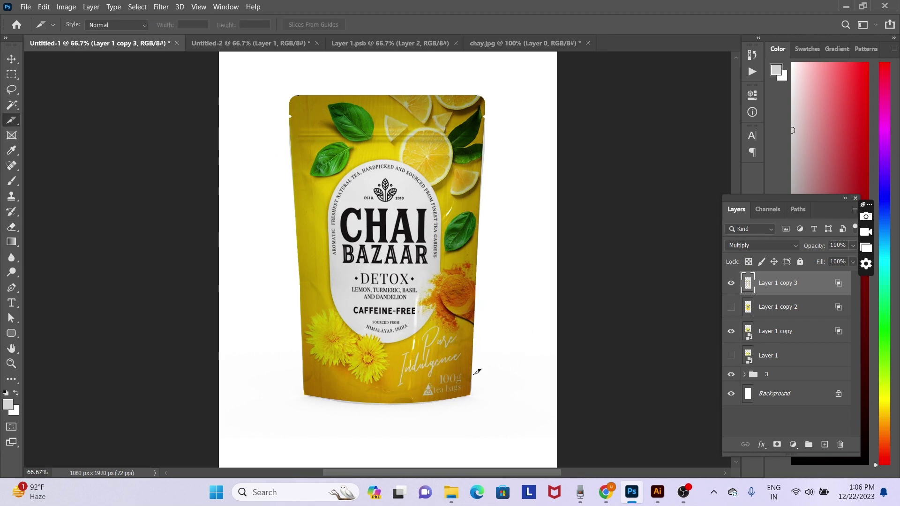
key(2)
key(5)
key(5)
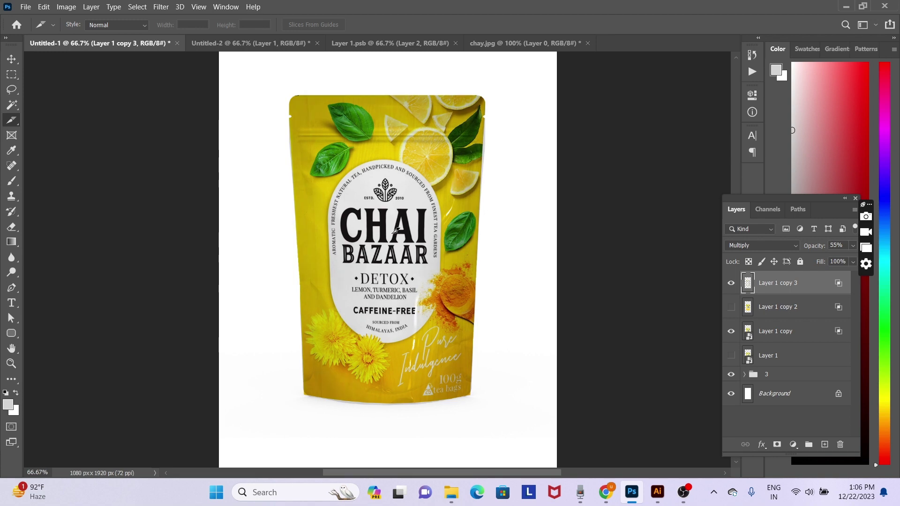
key(ctrl+shift+n)
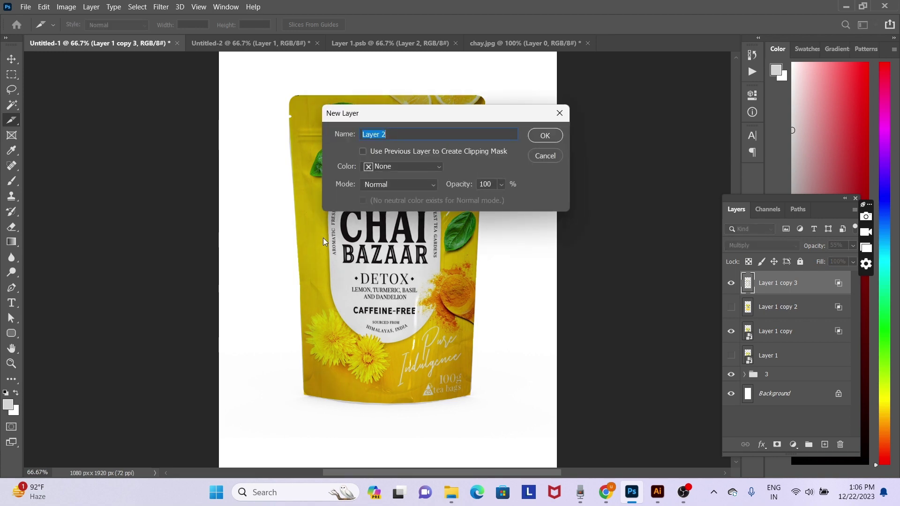
key(Return)
- Fill a tall thin strip down the pouch's left edge with a sampled light colour
key(m)
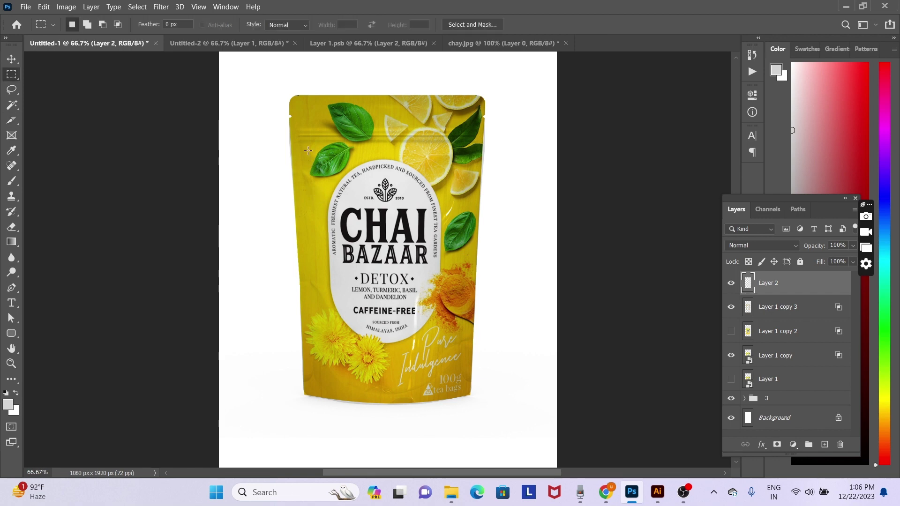
drag(307, 151, 319, 380)
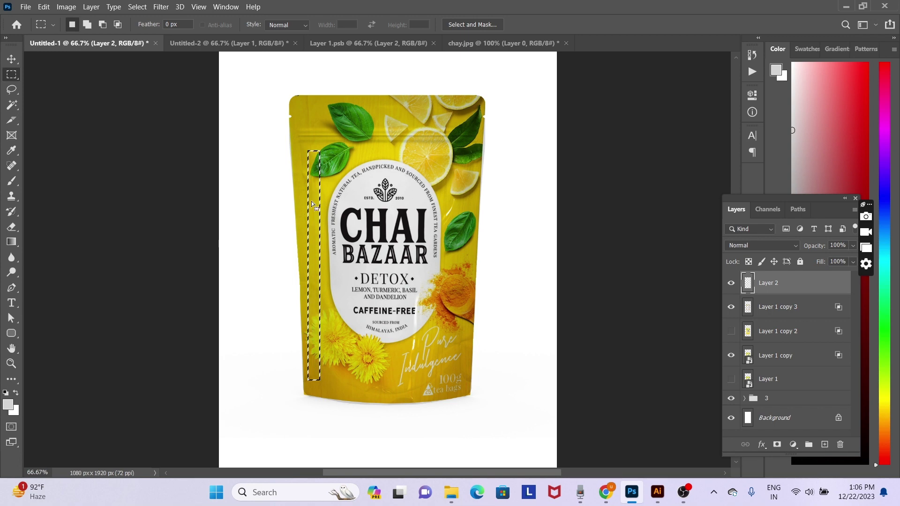
key(i)
click(361, 187)
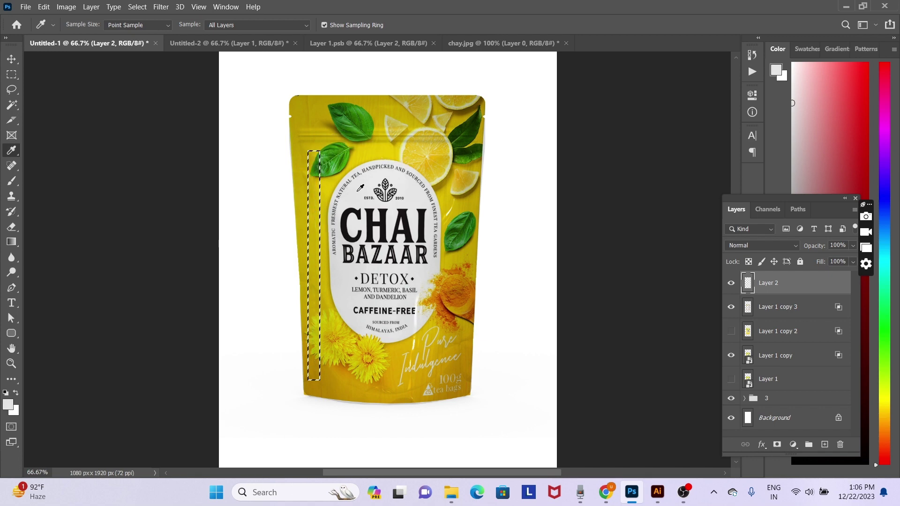
key(ctrl+d)
key(v)
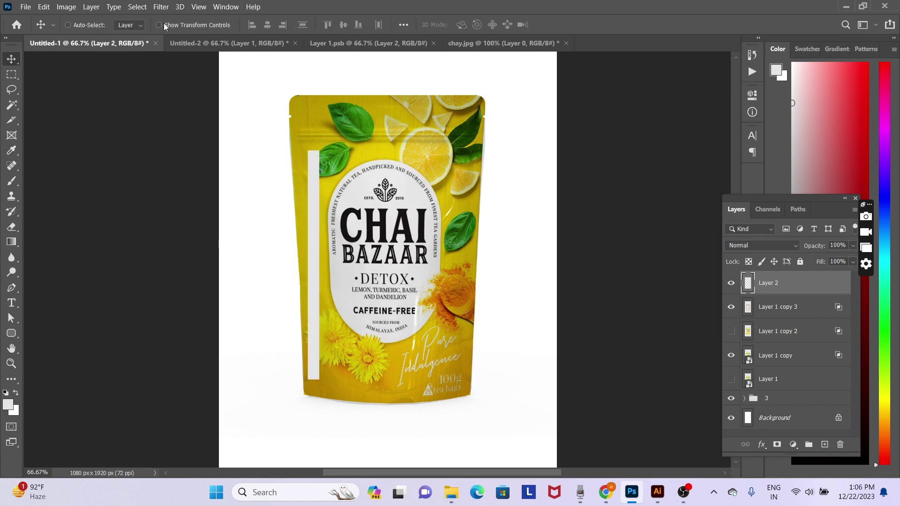
click(160, 7)
mouse_move(168, 132)
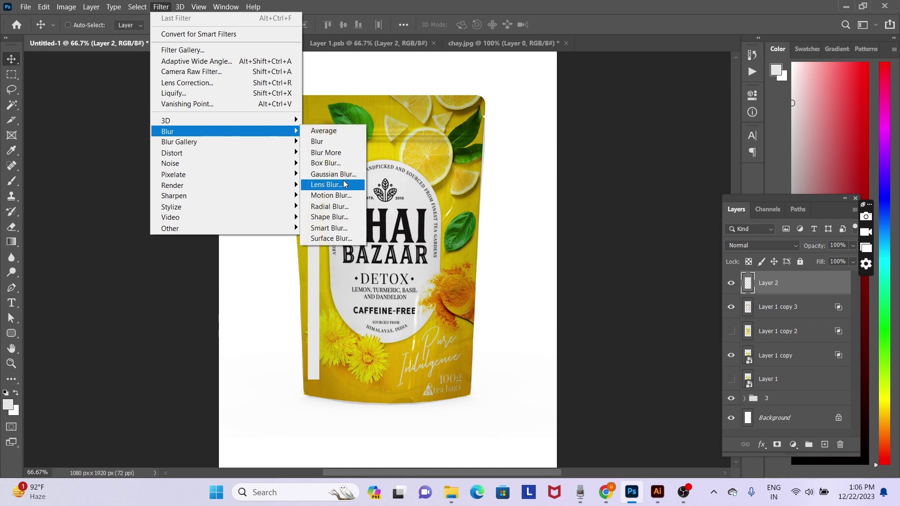
- Apply a Gaussian Blur of about 18.8 px radius to Layer 2's pale strip
click(343, 178)
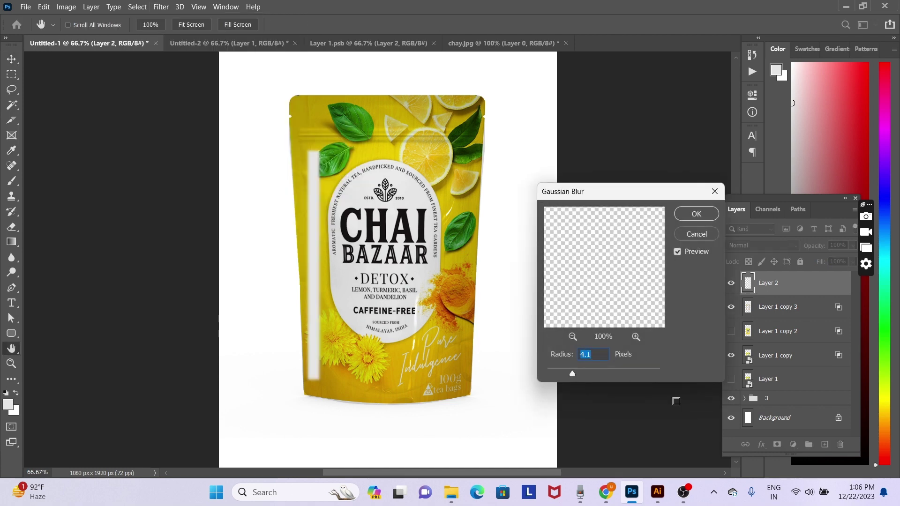
click(591, 374)
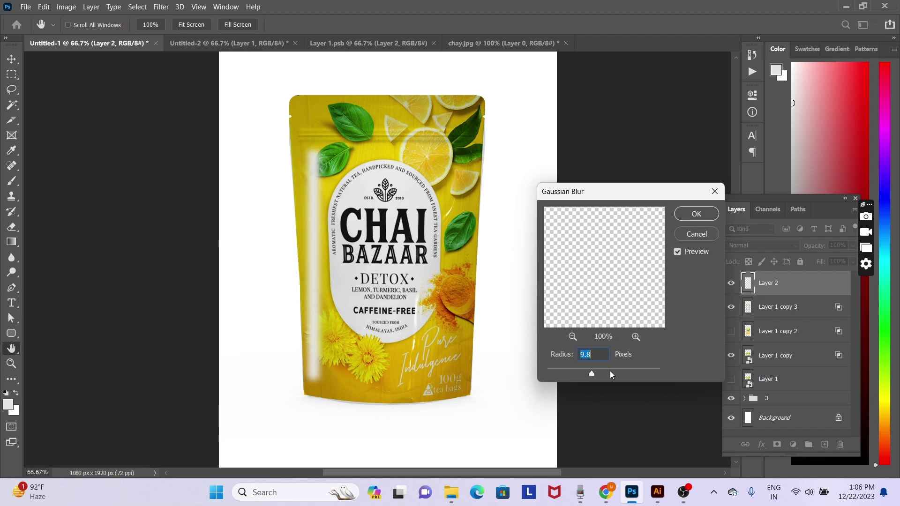
drag(605, 374, 600, 373)
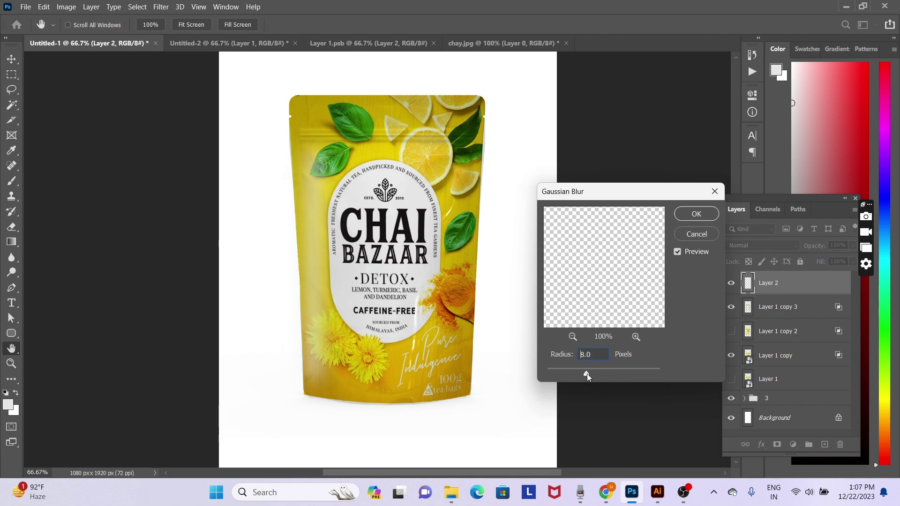
click(586, 373)
mouse_move(592, 373)
mouse_down()
mouse_move(600, 373)
mouse_move(593, 373)
mouse_up()
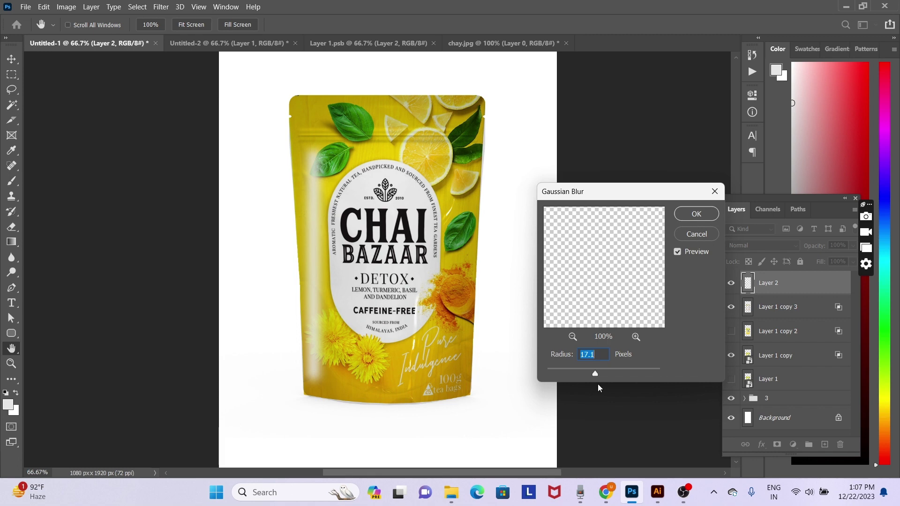
key(Up)
key(Up)
key(Up)
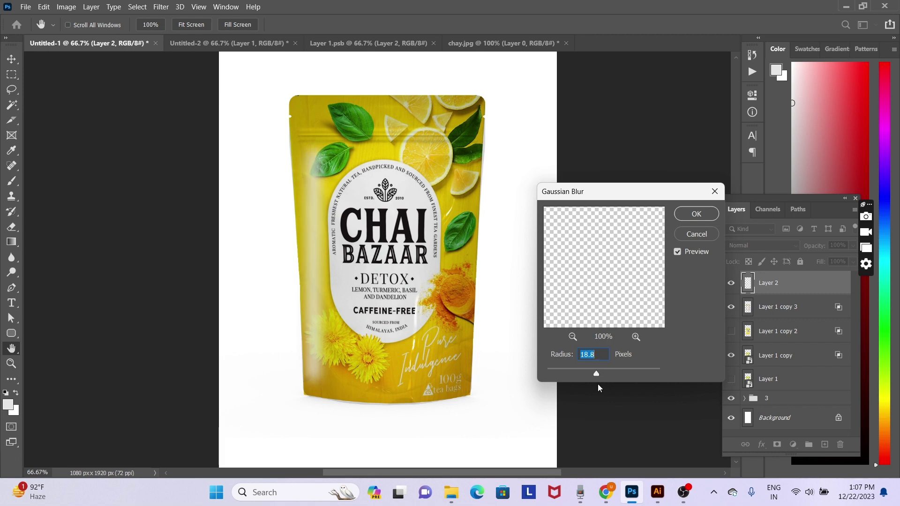
key(Return)
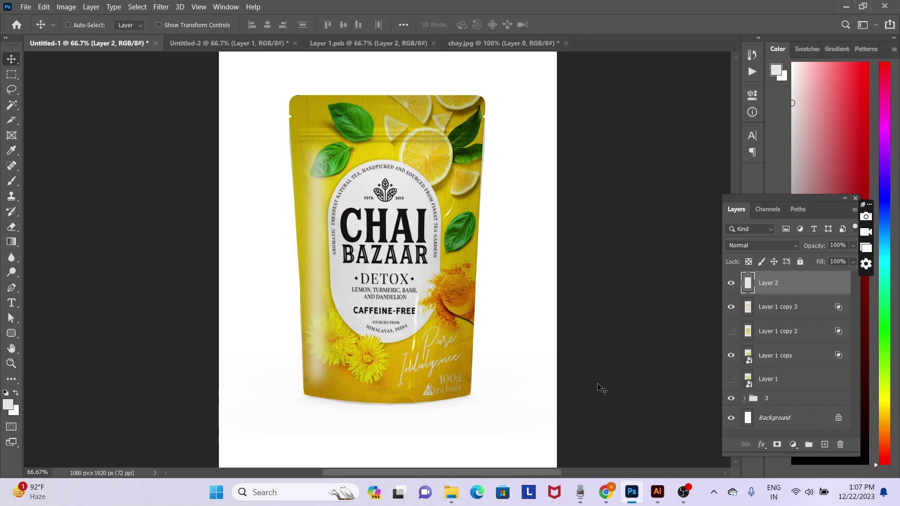
- Stretch the blurred strip slightly taller, then duplicate it and nudge the copy right
key(ctrl+t)
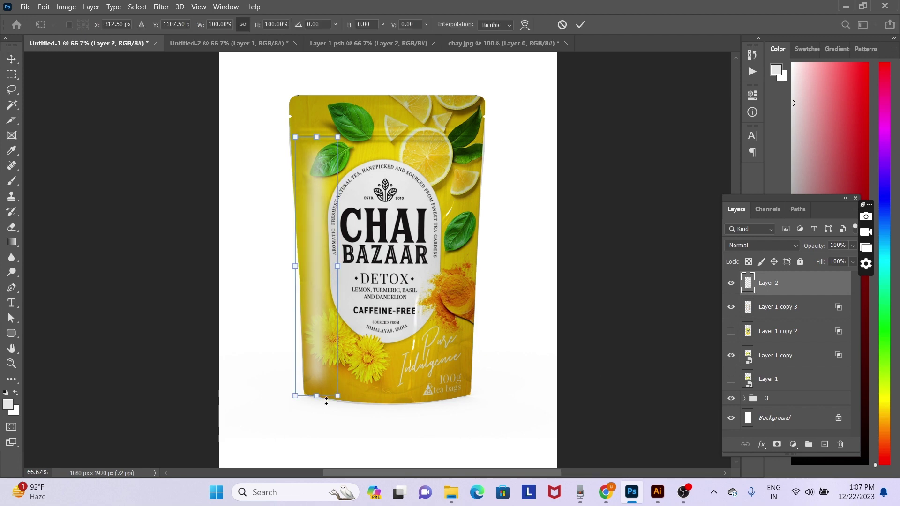
drag(317, 397, 317, 404)
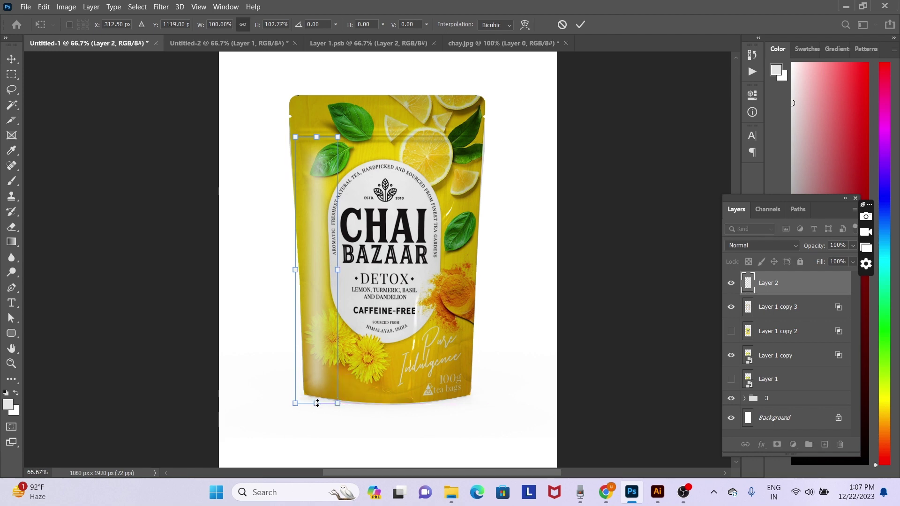
key(Return)
key(ctrl+j)
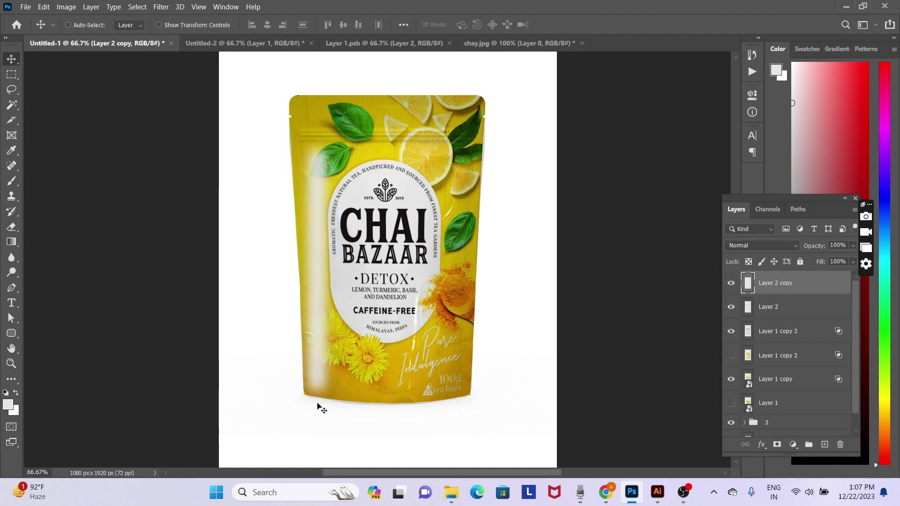
key(shift+Right)
key(shift+Right)
key(shift+Right)
key(shift+Right)
key(shift+Right)
key(shift+Right)
key(shift+Right)
key(shift+Right)
key(shift+Right)
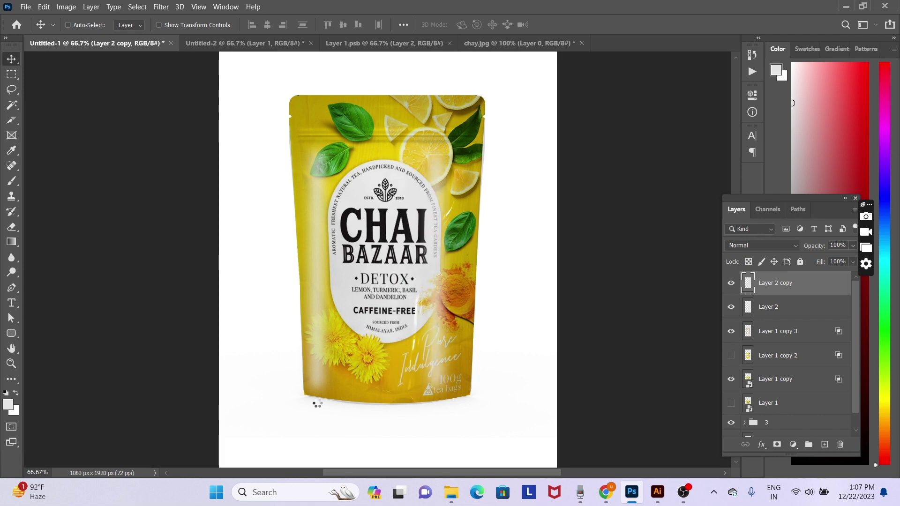
key(shift+Right)
key(shift+Right)
key(shift+Right)
key(shift+Right)
key(shift+Right)
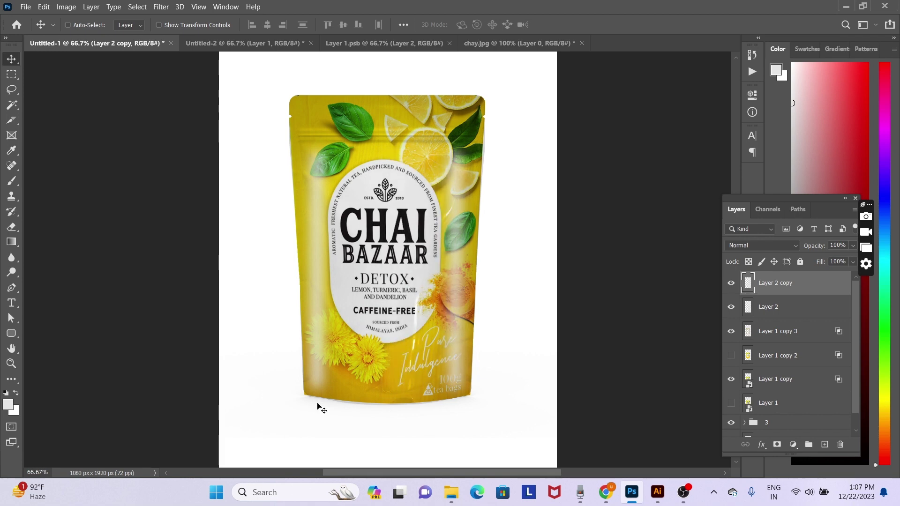
- Blend Layer 2 copy as Color Dodge at 80% opacity
click(752, 246)
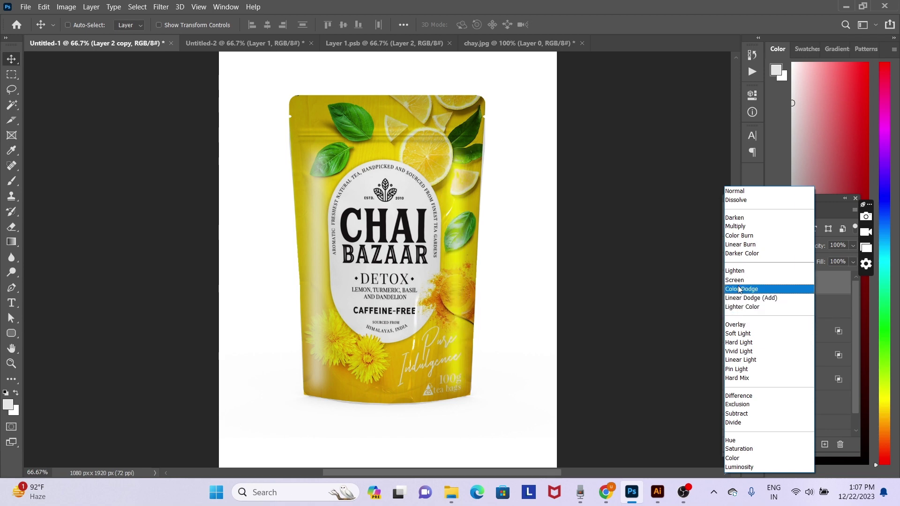
click(740, 290)
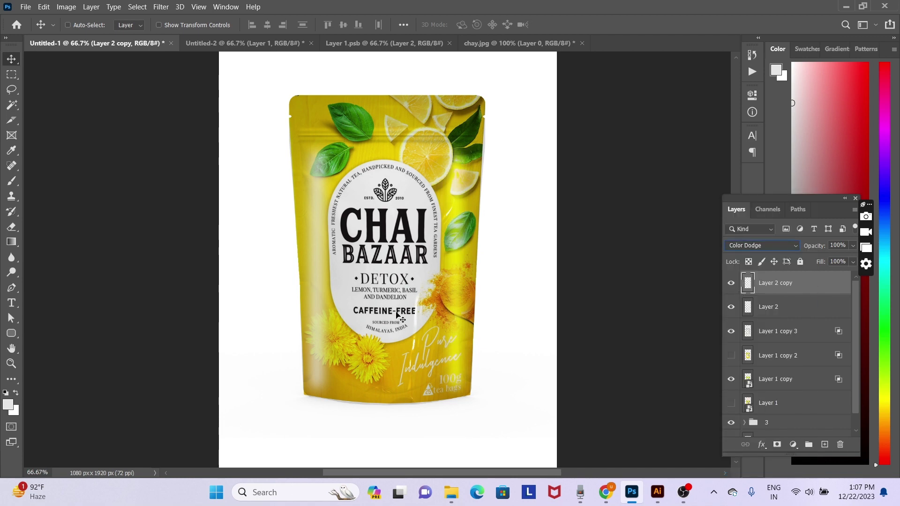
key(5)
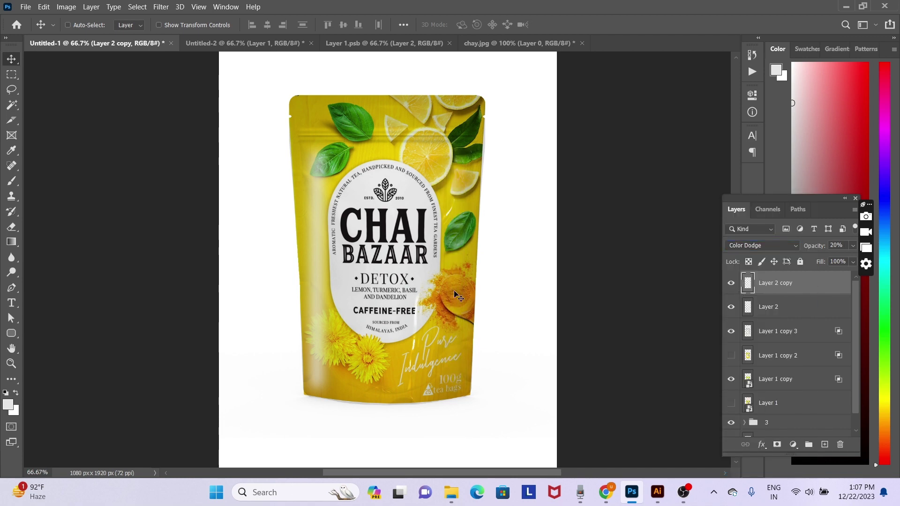
key(5)
key(8)
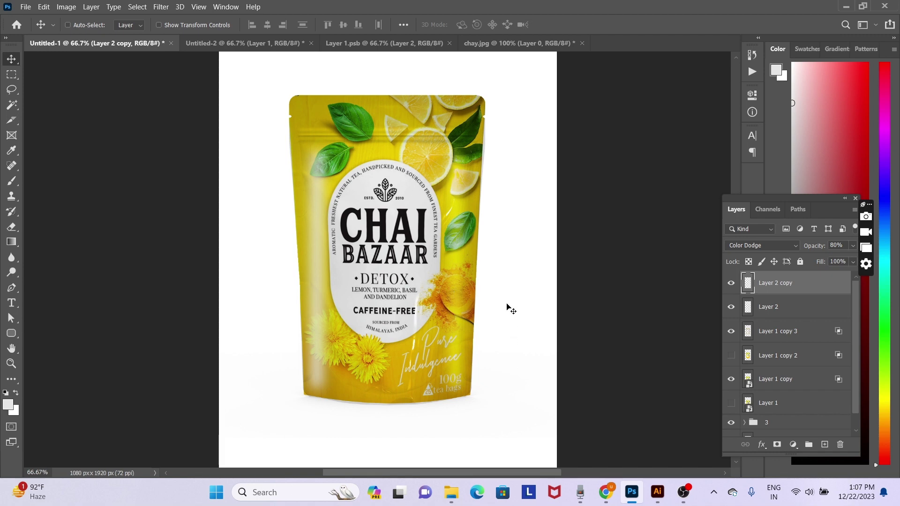
key(ctrl+minus)
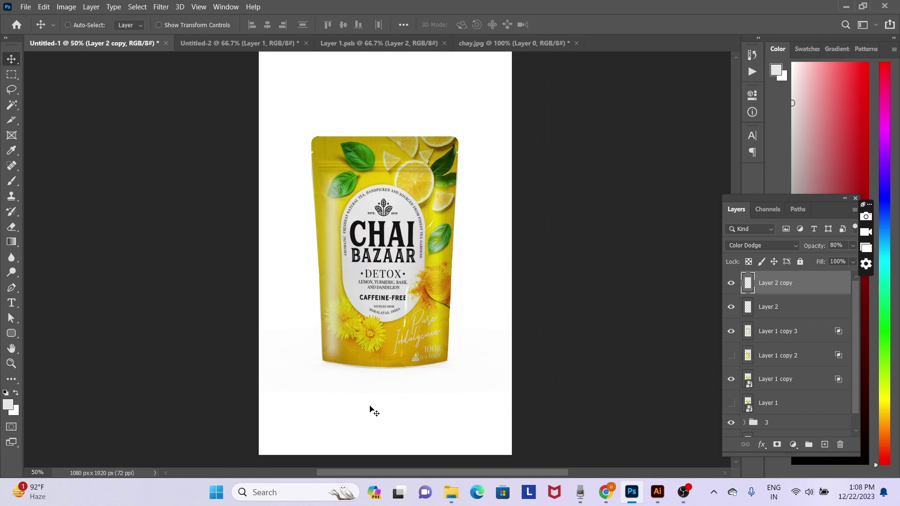
- Select Layer 1 copy 3 and then Layer 1 copy, undoing an accidental overlay move
right_click(364, 379)
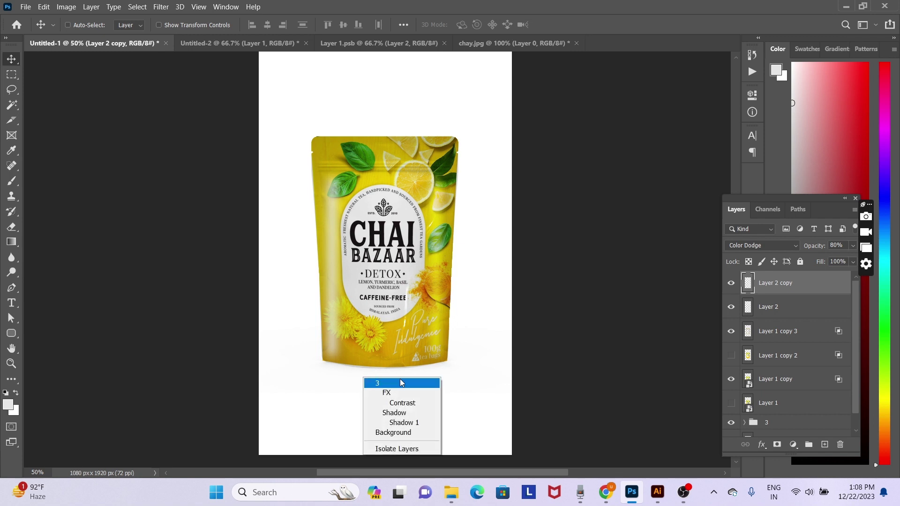
click(426, 369)
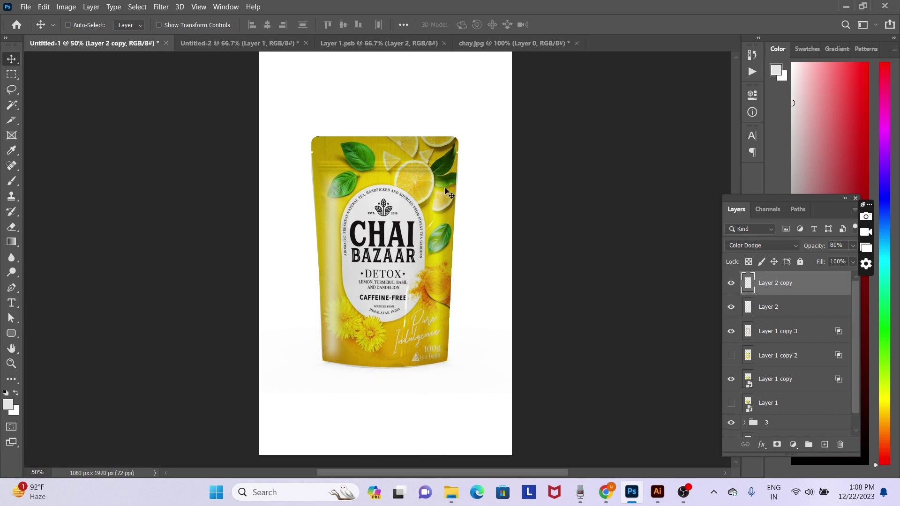
click(776, 333)
drag(418, 239, 365, 303)
key(ctrl+z)
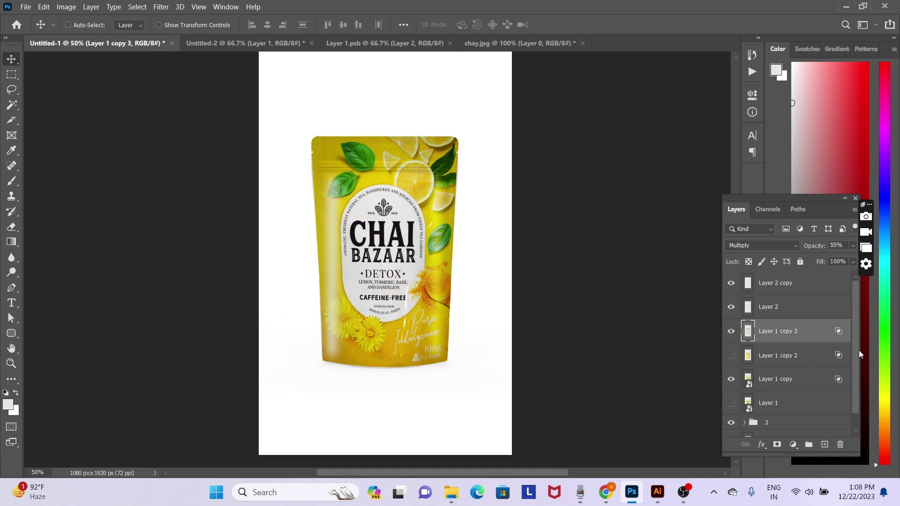
click(787, 379)
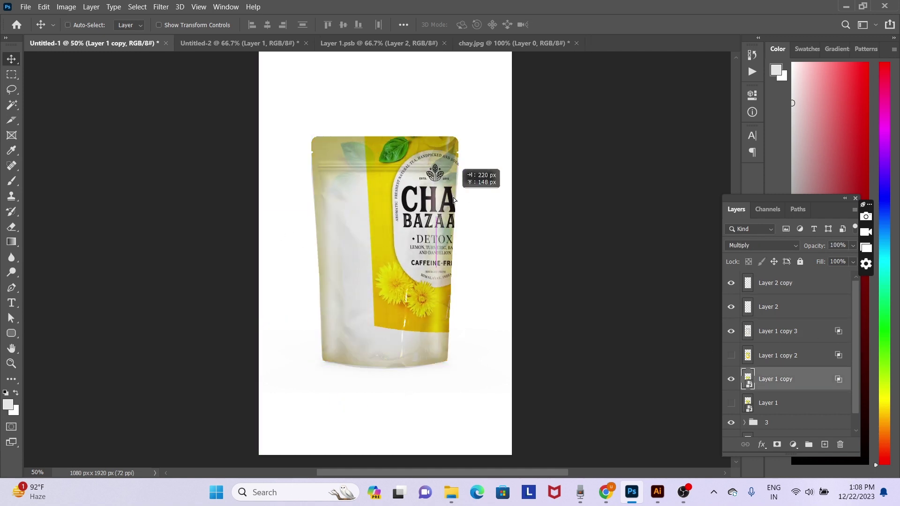
drag(407, 237, 457, 201)
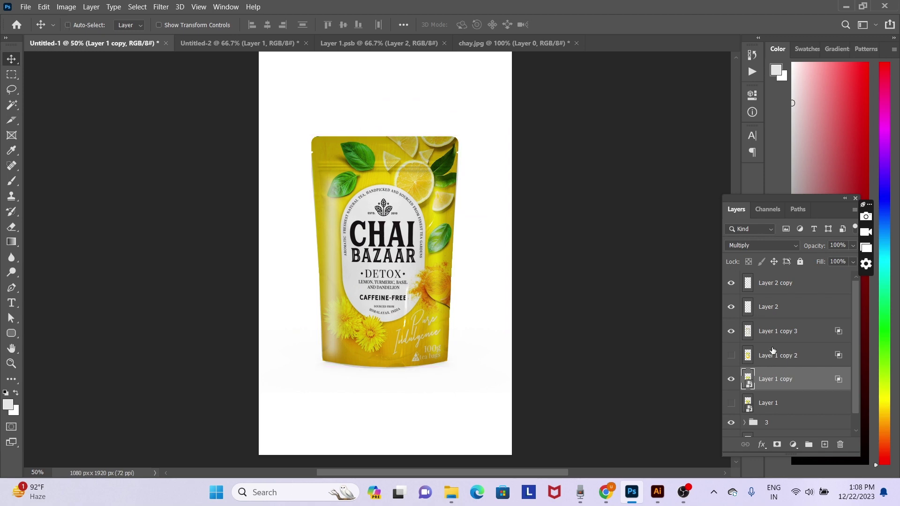
- Show and select Layer 1 copy 2, then delete that layer
click(731, 356)
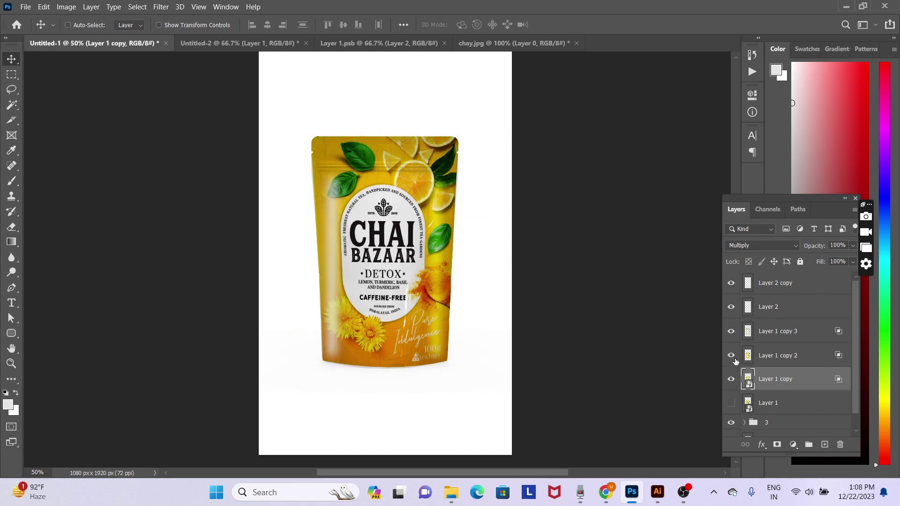
click(775, 357)
drag(427, 192, 428, 208)
key(ctrl)
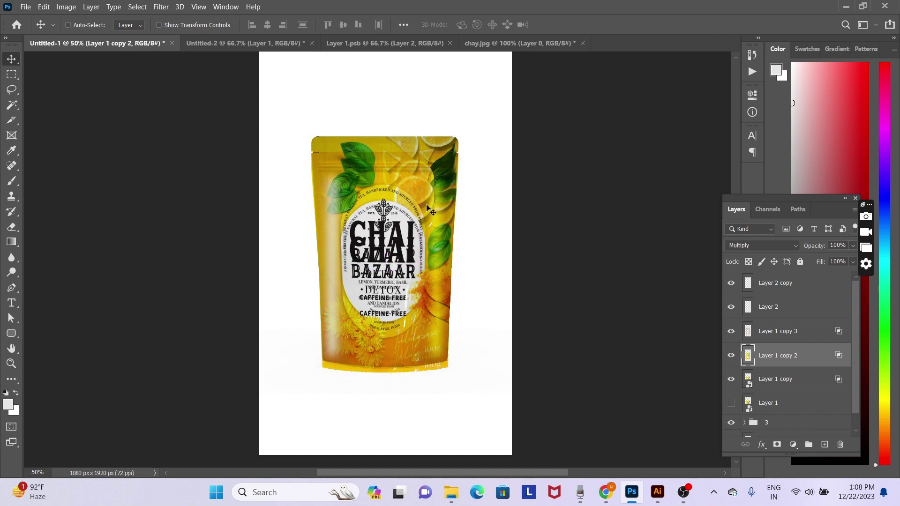
key(ctrl)
key(Delete)
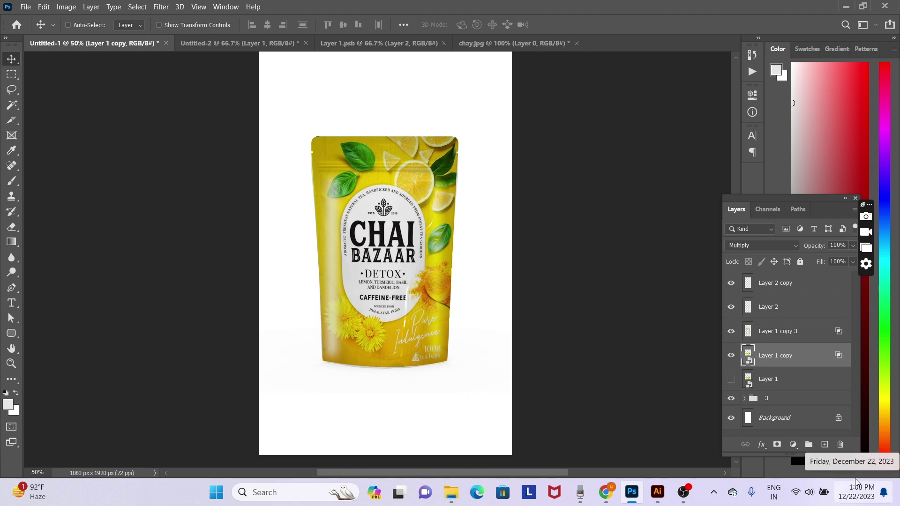
- Copy the pouch area onto a new Layer 3 with the Background temporarily hidden
click(730, 421)
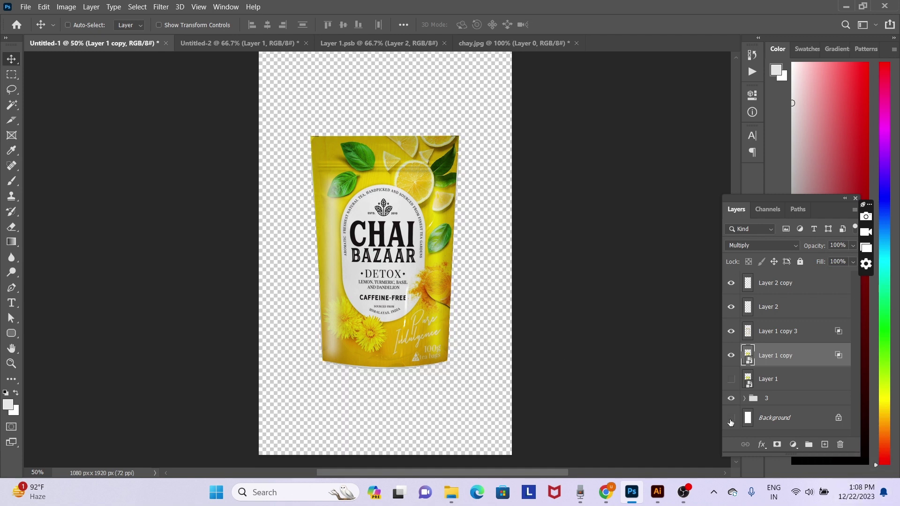
key(m)
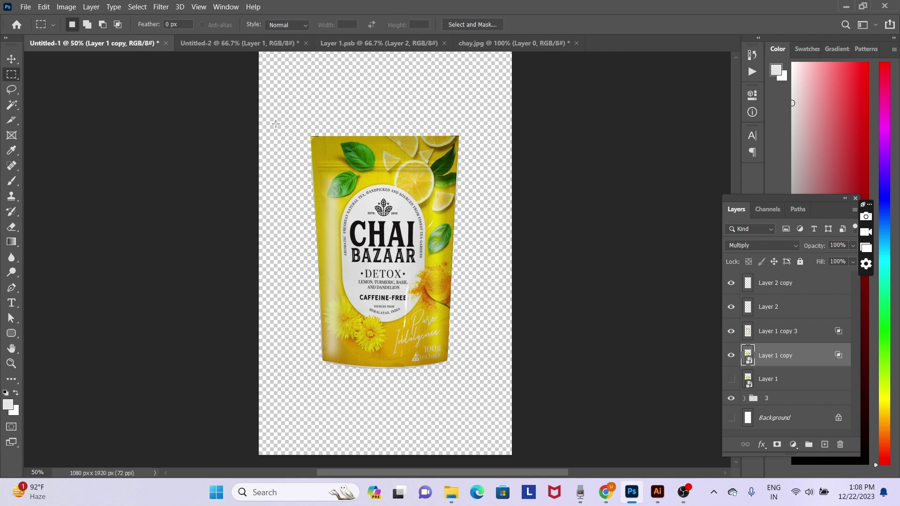
drag(298, 131, 477, 375)
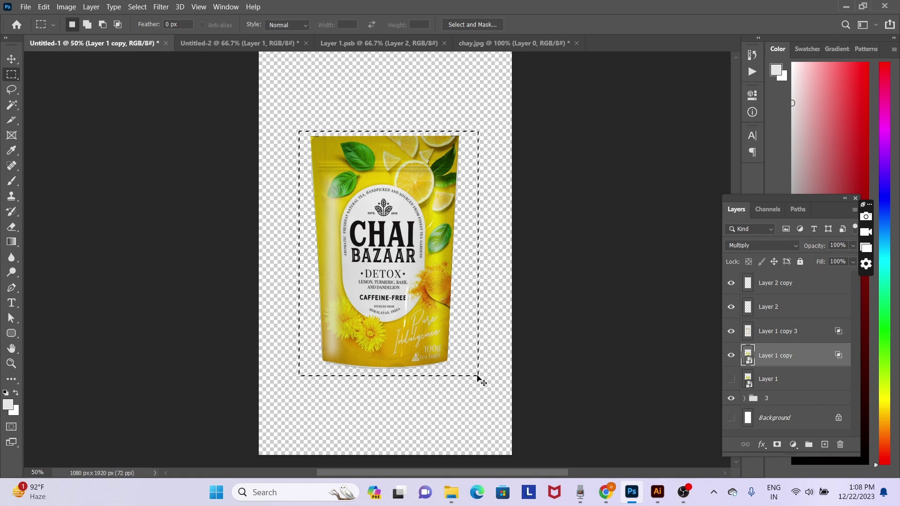
key(ctrl+j)
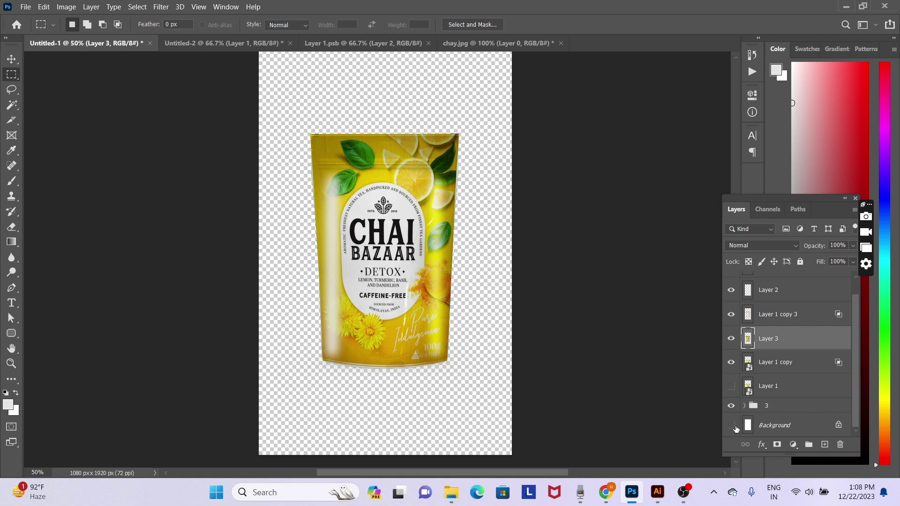
click(731, 425)
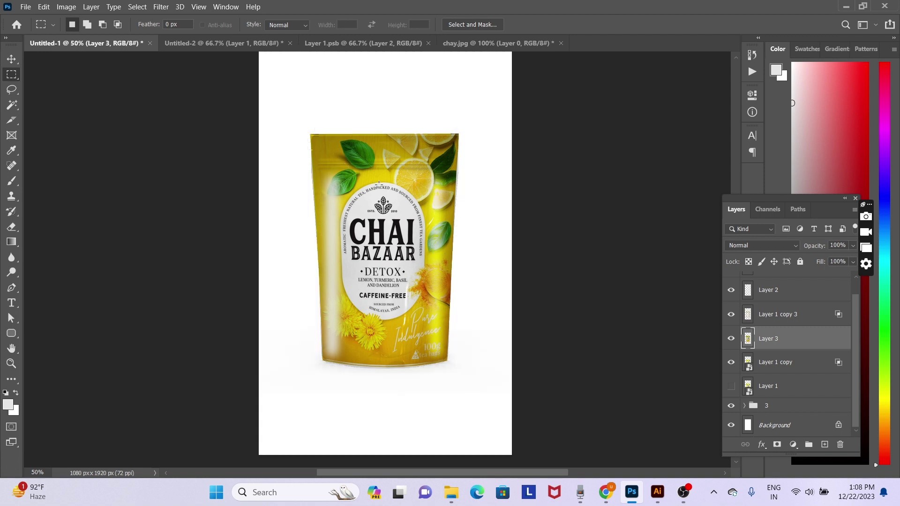
- Rotate Layer 3 by 180° and position it directly beneath the pouch
key(v)
drag(406, 164, 401, 244)
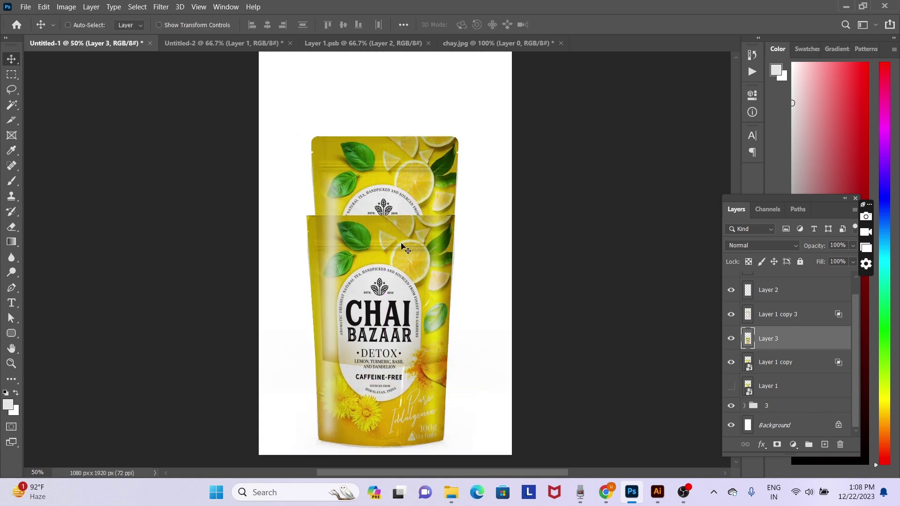
key(ctrl+t)
right_click(406, 253)
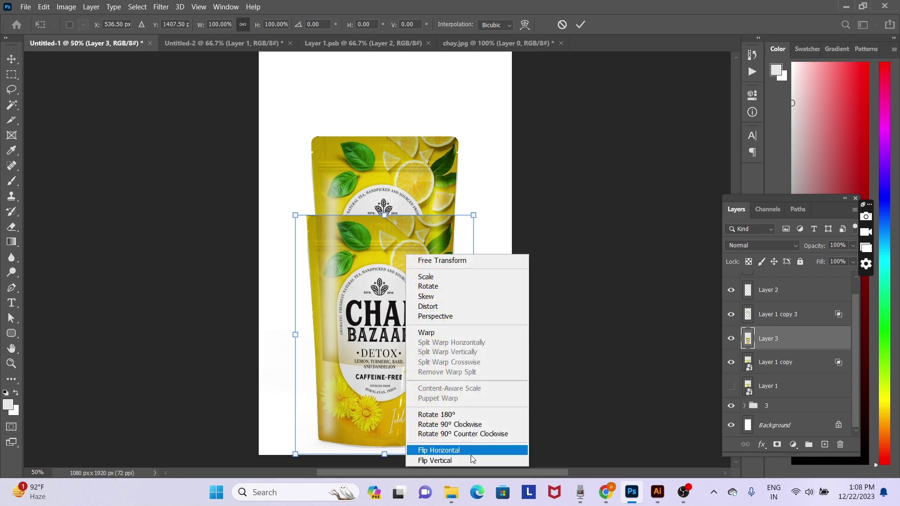
click(476, 415)
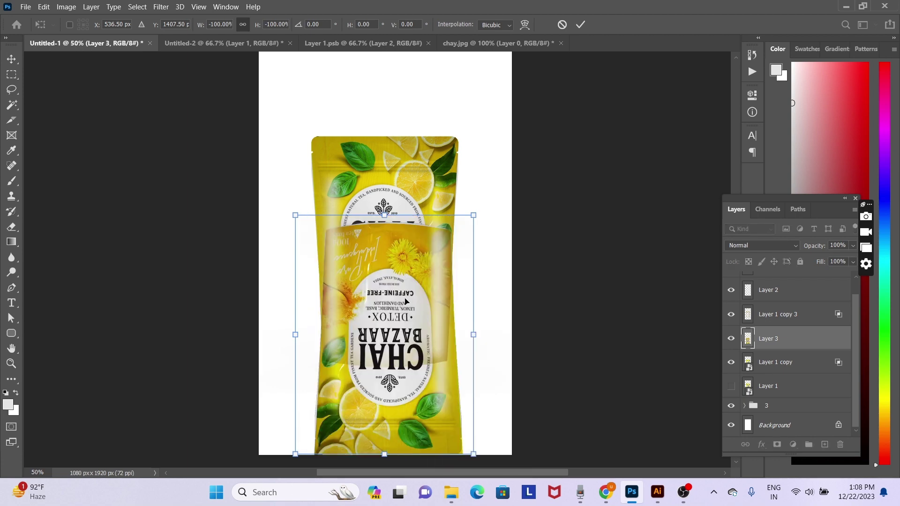
drag(405, 301, 400, 429)
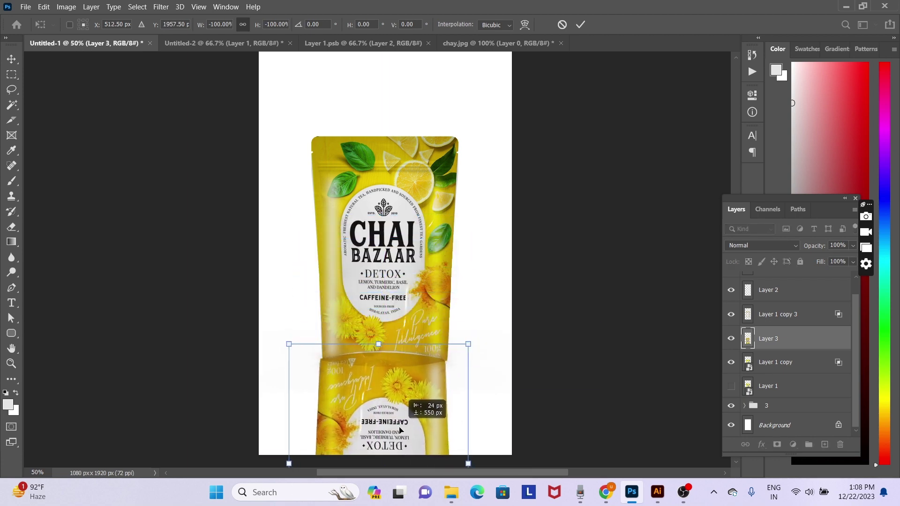
drag(399, 430, 401, 428)
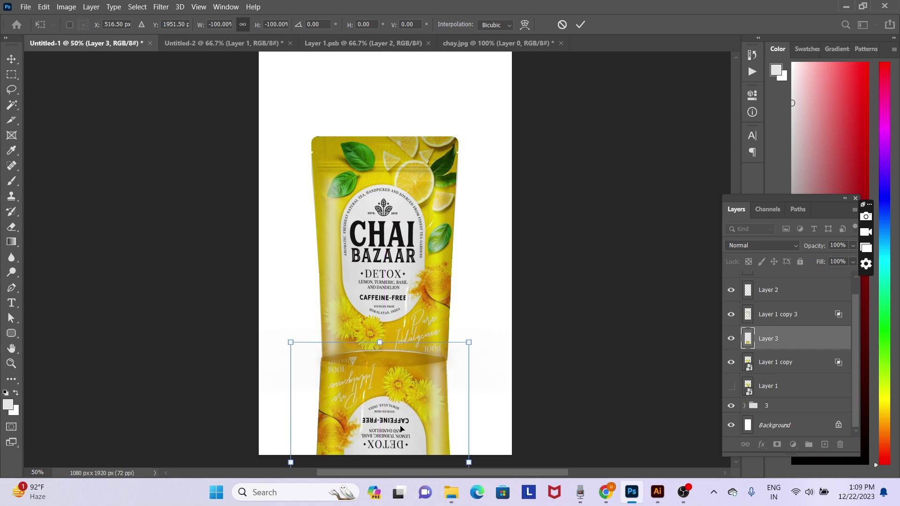
key(Return)
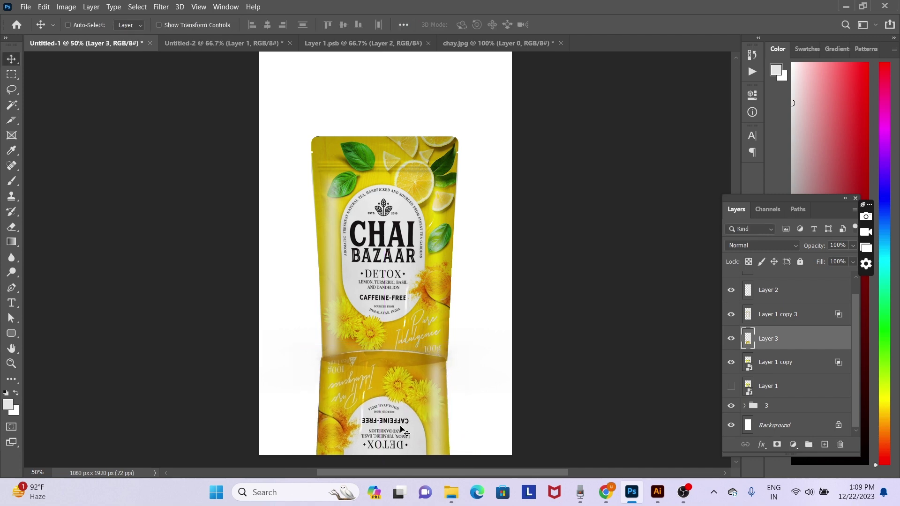
- Select and delete the reflection's overlapping region, then undo the deletion
key(m)
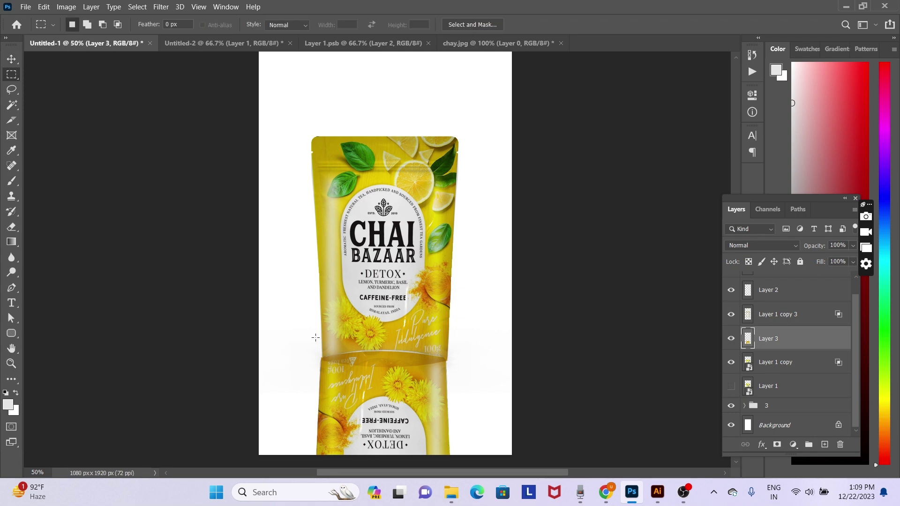
drag(292, 319, 465, 116)
scroll(401, 176, up, 5)
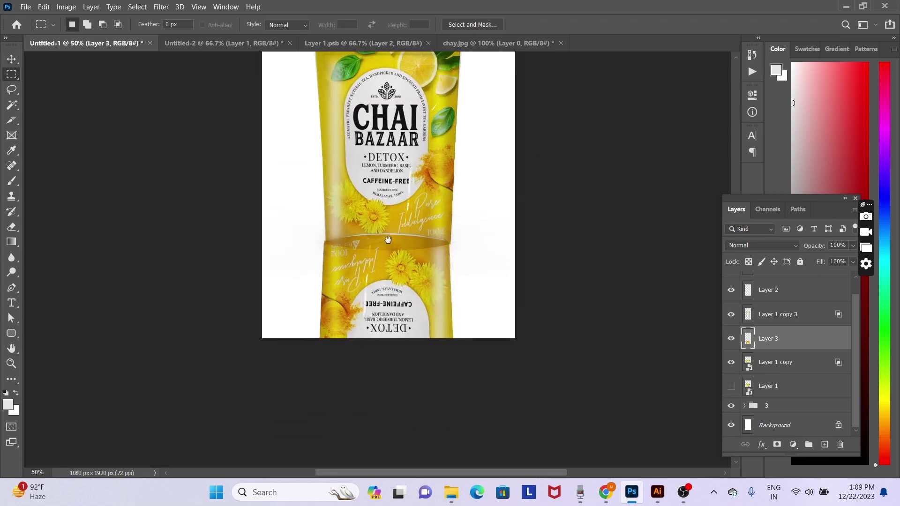
drag(286, 201, 463, 354)
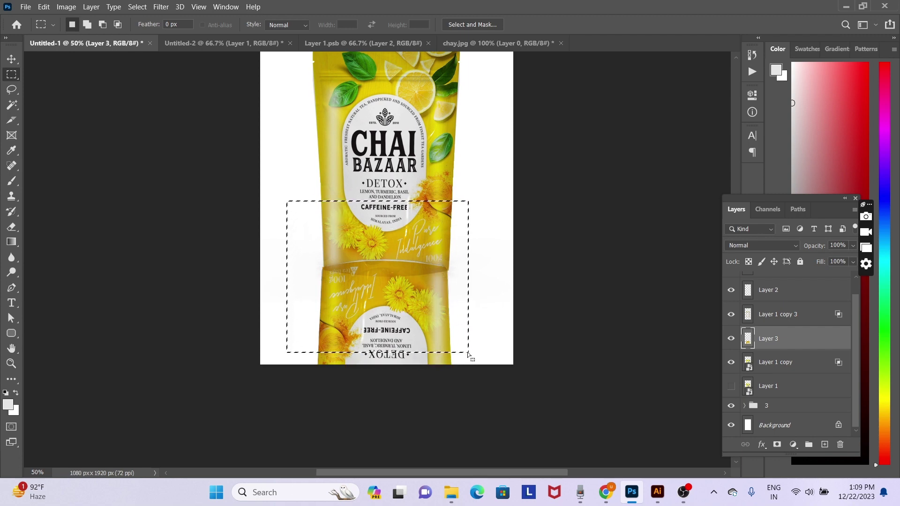
key(Delete)
key(ctrl+d)
key(ctrl+z)
key(ctrl+z)
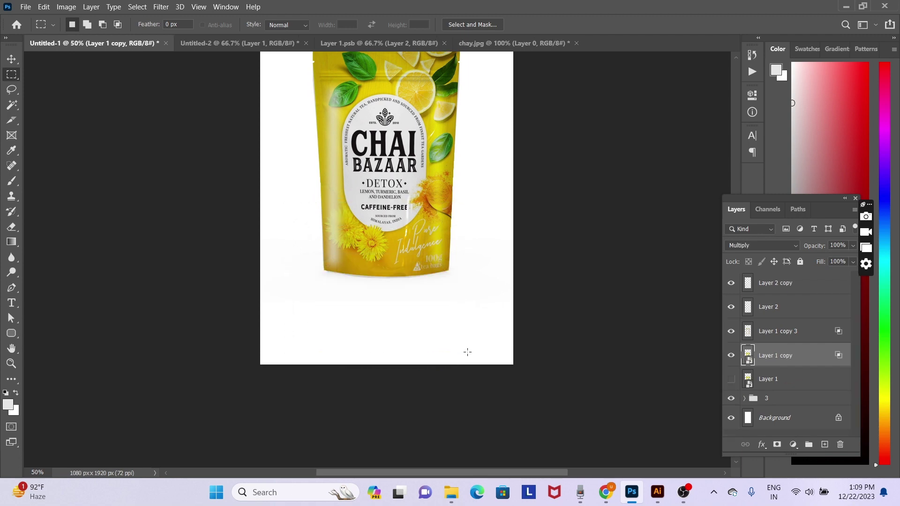
key(ctrl+z)
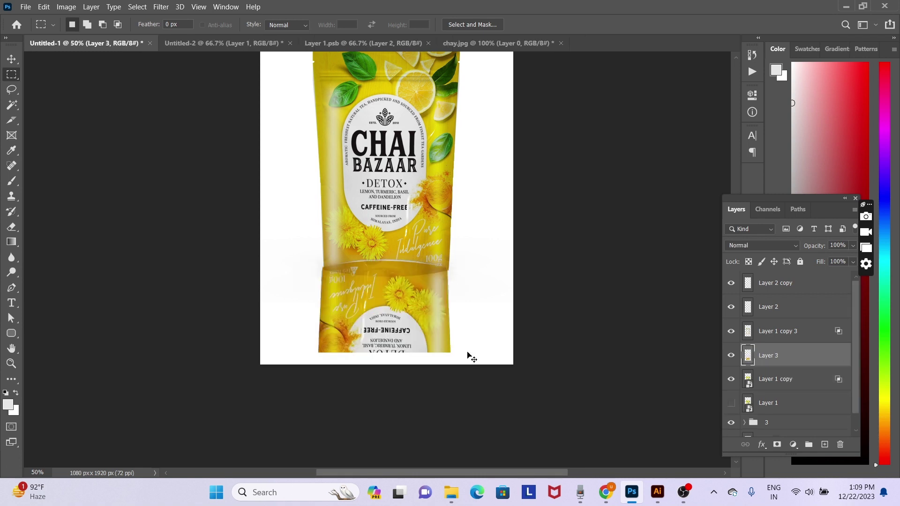
- Send the reflection behind the pouch, nudge it right and softly erase its bottom
key(ctrl+shift+bracketleft)
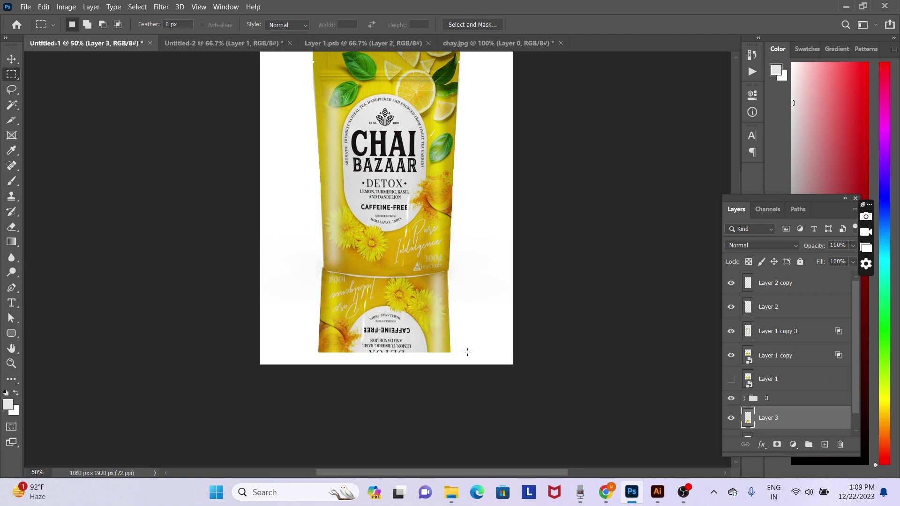
key(v)
key(Right)
key(Right)
key(Right)
key(Right)
key(Right)
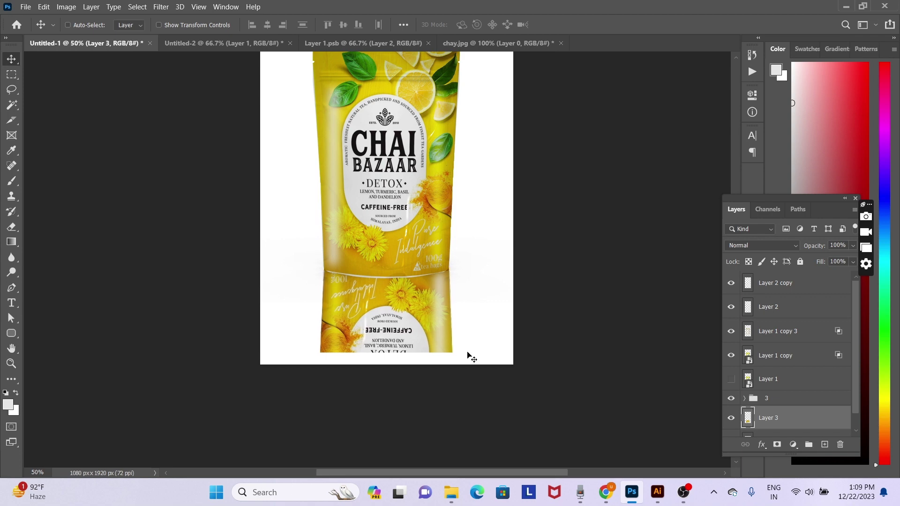
key(e)
mouse_move(311, 388)
mouse_down()
mouse_move(502, 395)
mouse_move(486, 372)
mouse_move(217, 376)
mouse_up()
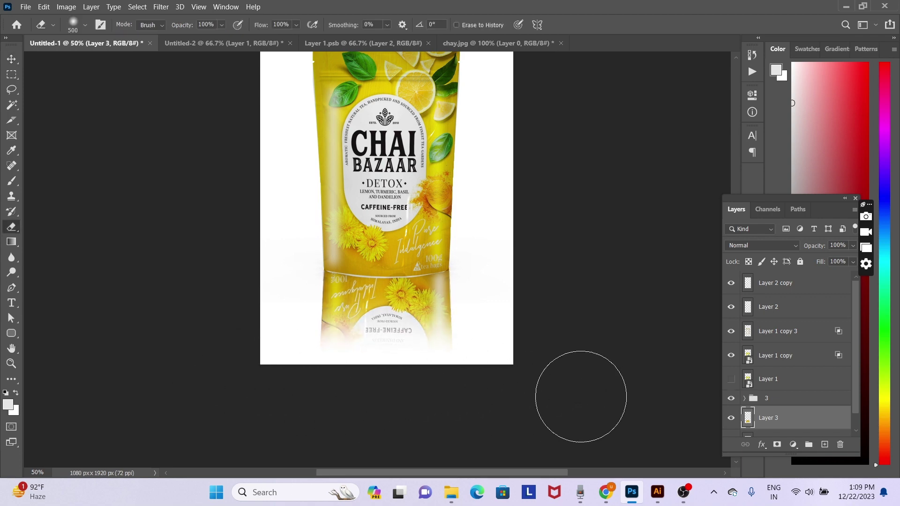
key(v)
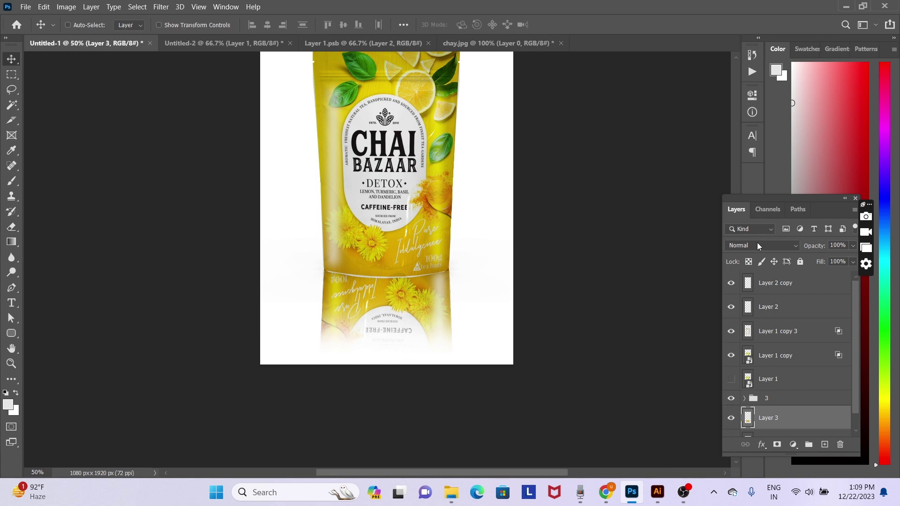
- Blend the reflection as Darker Color at 88% opacity
click(757, 247)
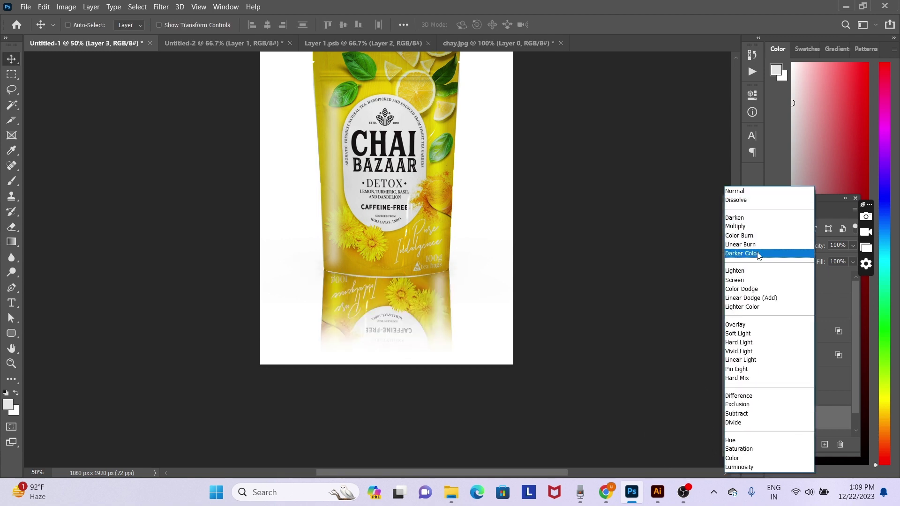
click(759, 254)
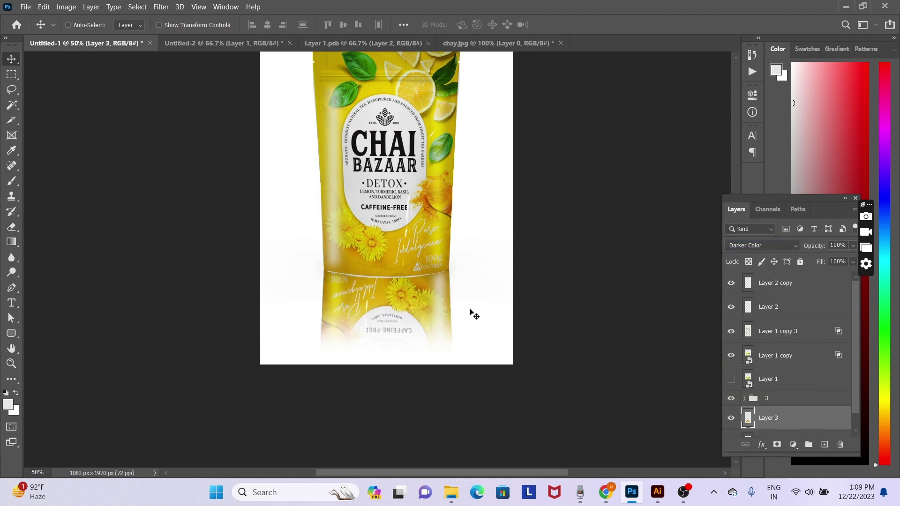
key(5)
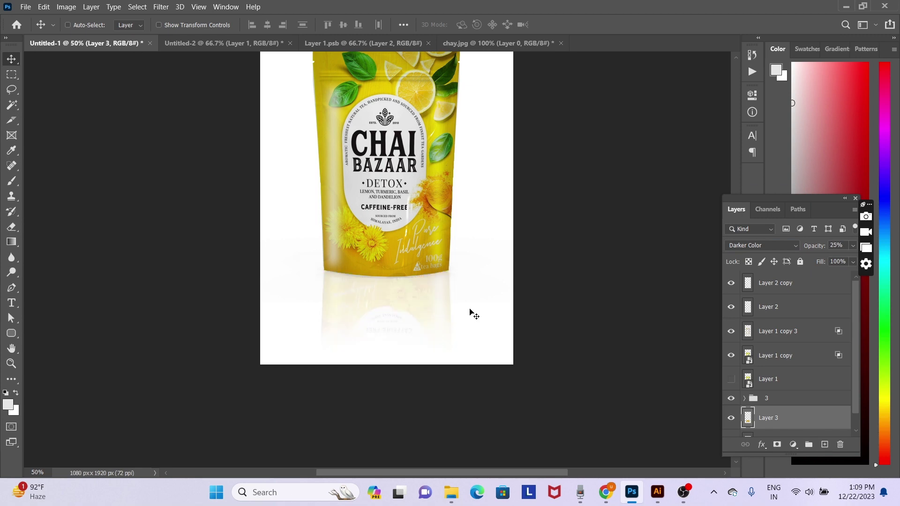
key(5)
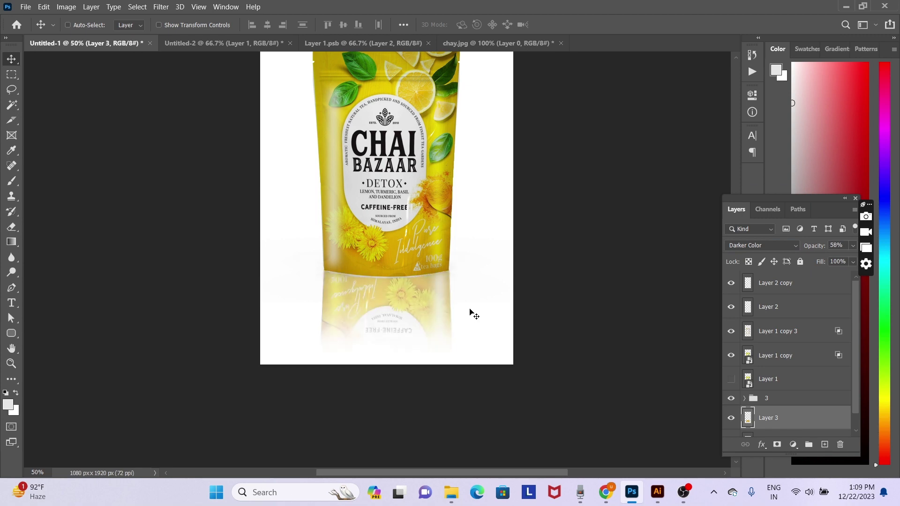
key(8)
key(8)
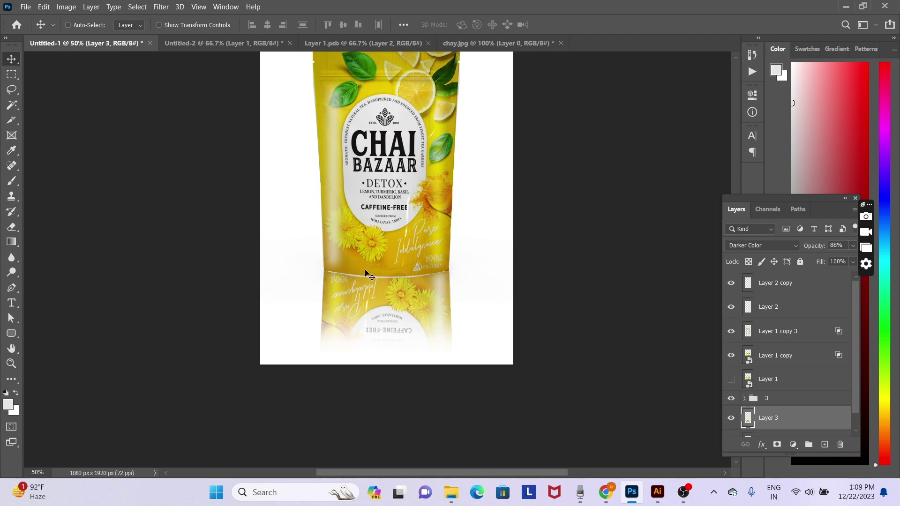
- Paint a black 100 px Soft Round stroke along the pouch base on new topmost Layer 4
key(ctrl+shift+n)
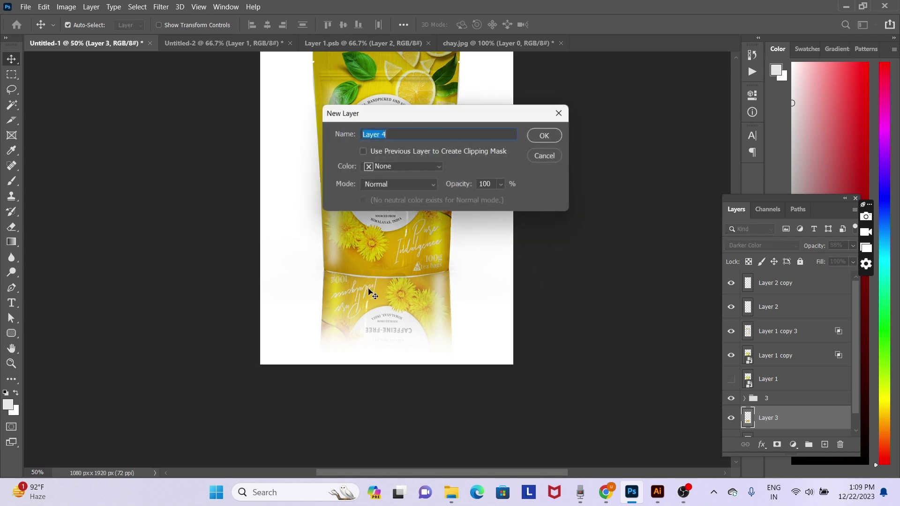
key(Return)
key(b)
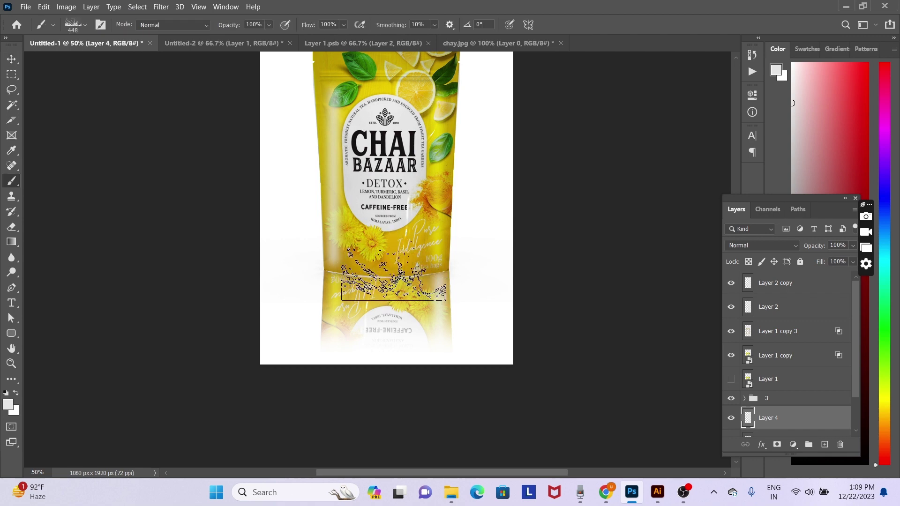
right_click(398, 267)
click(424, 347)
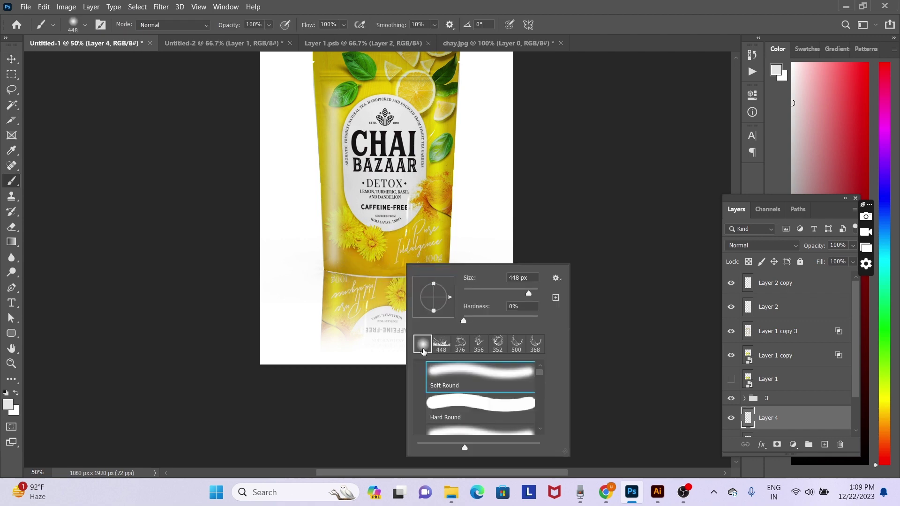
click(424, 350)
key(d)
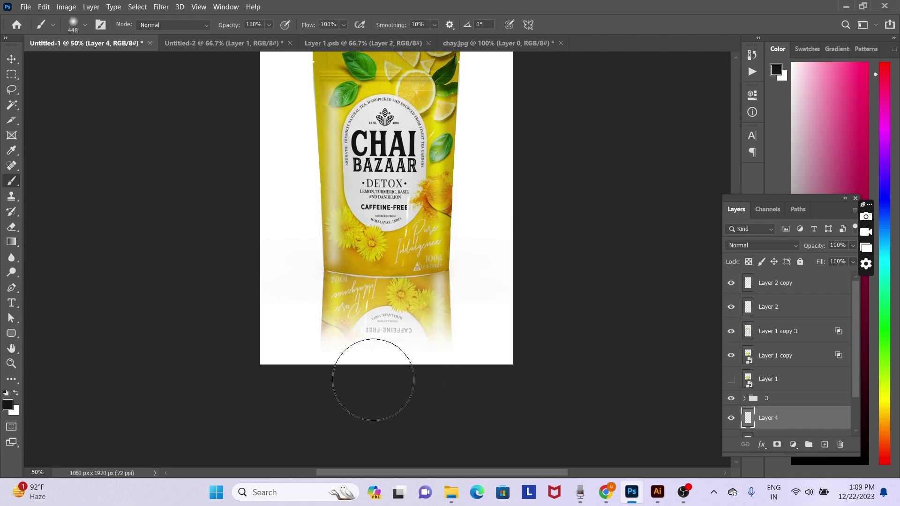
key(bracketleft)
key(bracketleft)
key(bracketleft)
key(bracketleft)
key(bracketleft)
mouse_move(334, 267)
mouse_down()
mouse_move(439, 264)
mouse_move(331, 270)
mouse_move(373, 269)
mouse_up()
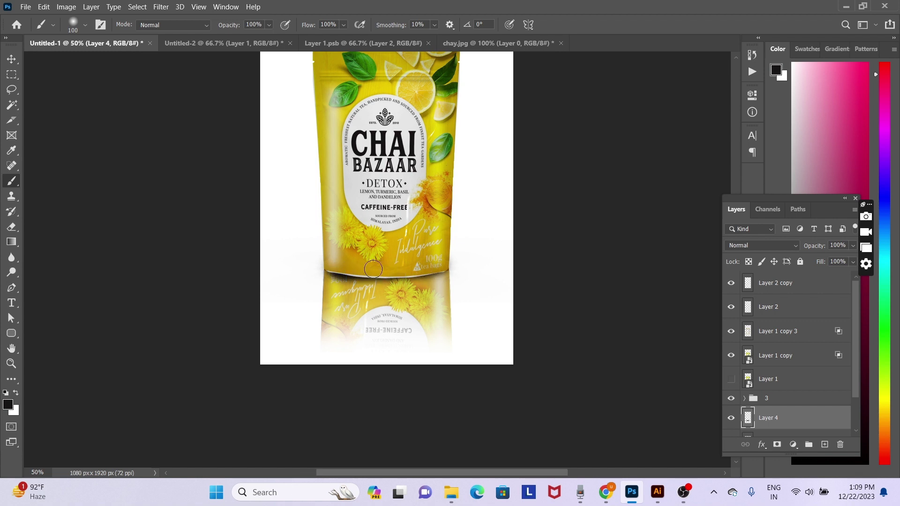
key(v)
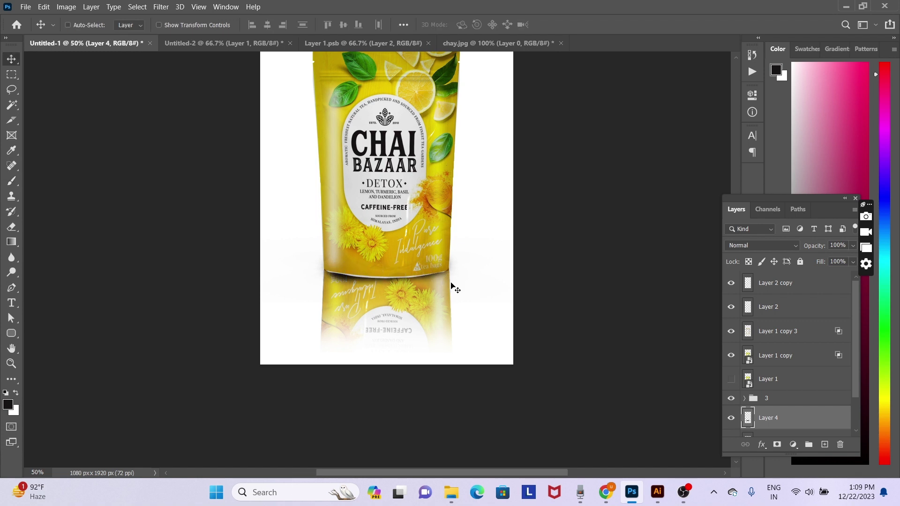
key(ctrl+shift+bracketright)
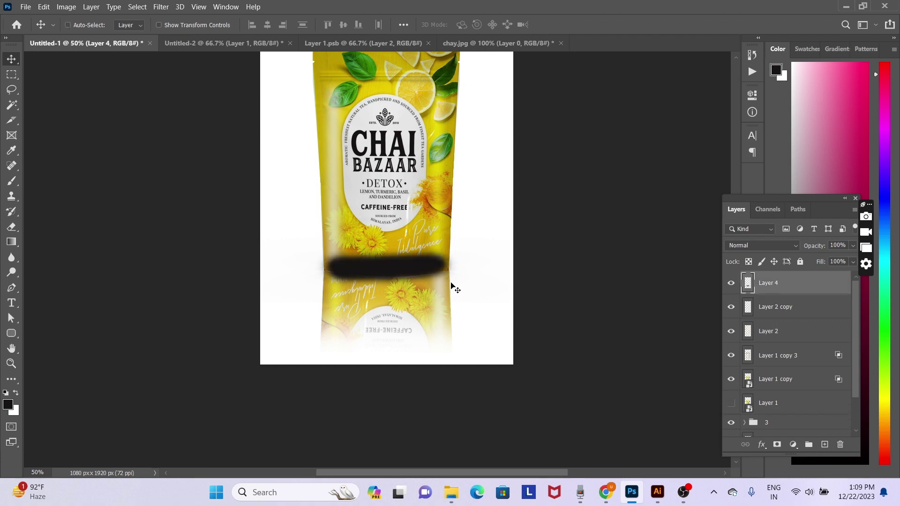
- Set Layer 4's blend mode to Overlay and shift the shadow on the lower pouch
click(763, 245)
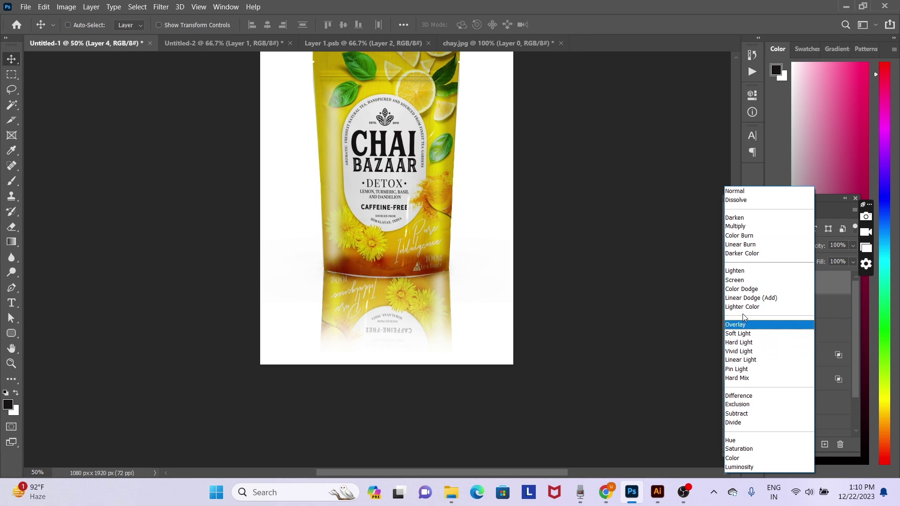
key(Escape)
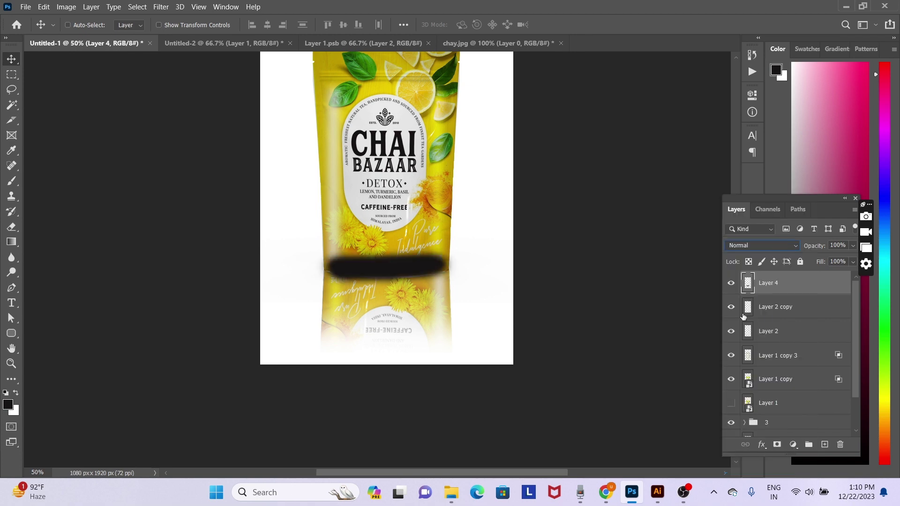
click(778, 246)
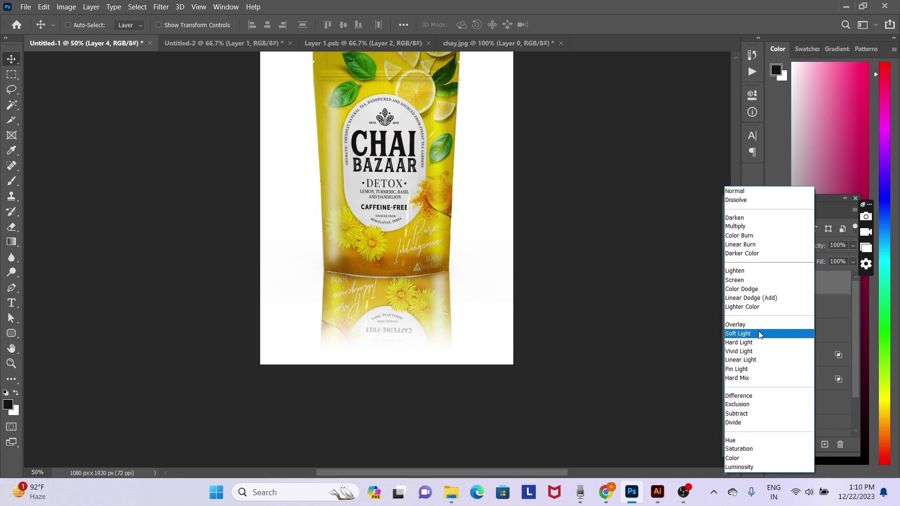
click(759, 334)
key(Up)
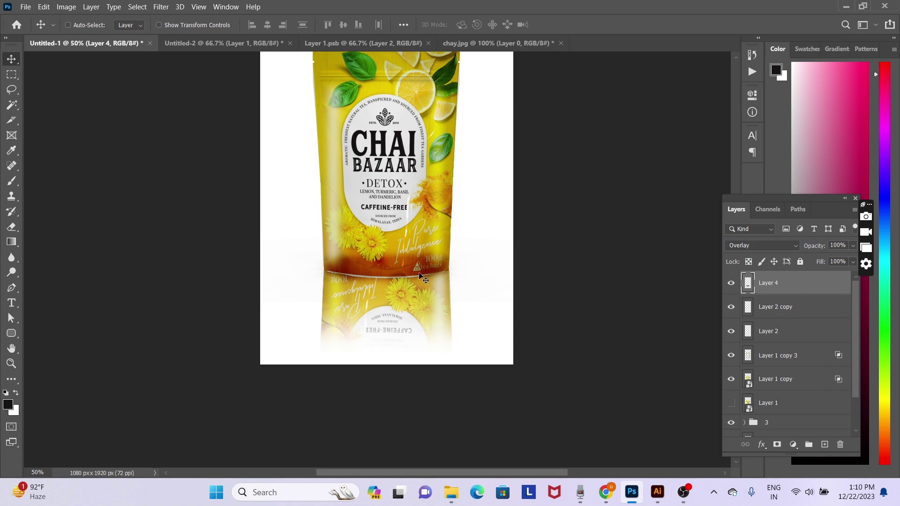
drag(420, 276, 423, 262)
drag(424, 262, 424, 291)
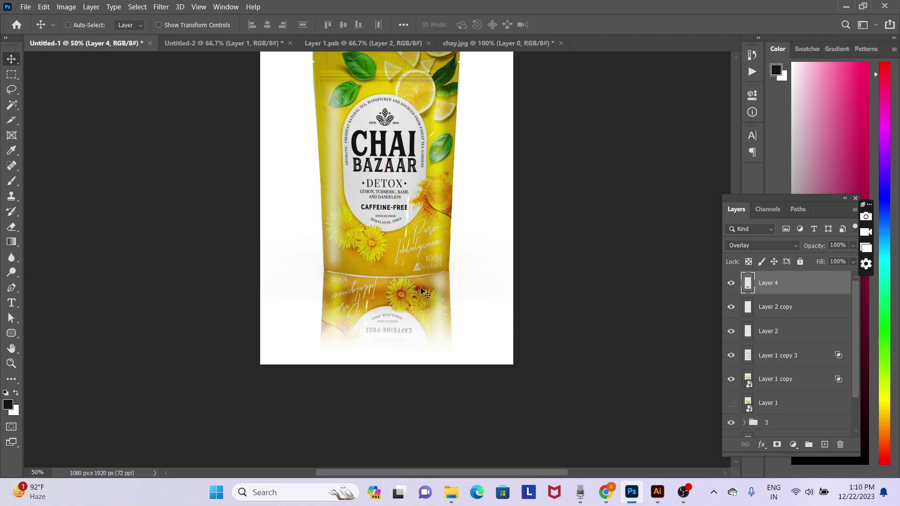
- Place Layer 4 just above Layer 3, trying Color Burn and other blend modes
key(ctrl+shift+bracketleft)
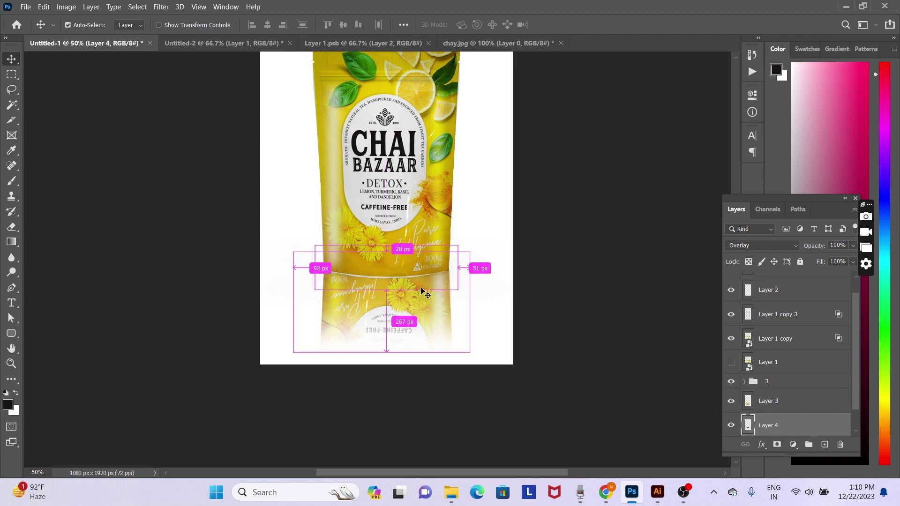
key(ctrl+bracketright)
key(ctrl+bracketleft)
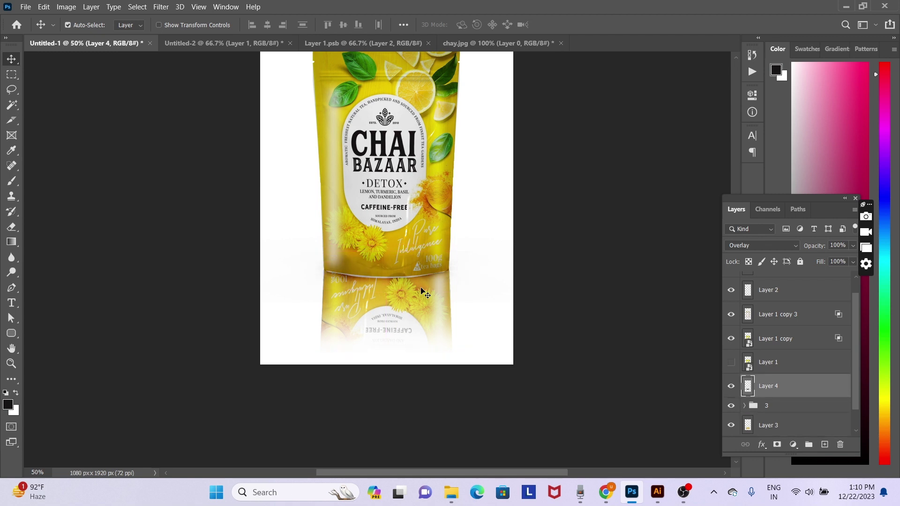
key(ctrl+bracketright)
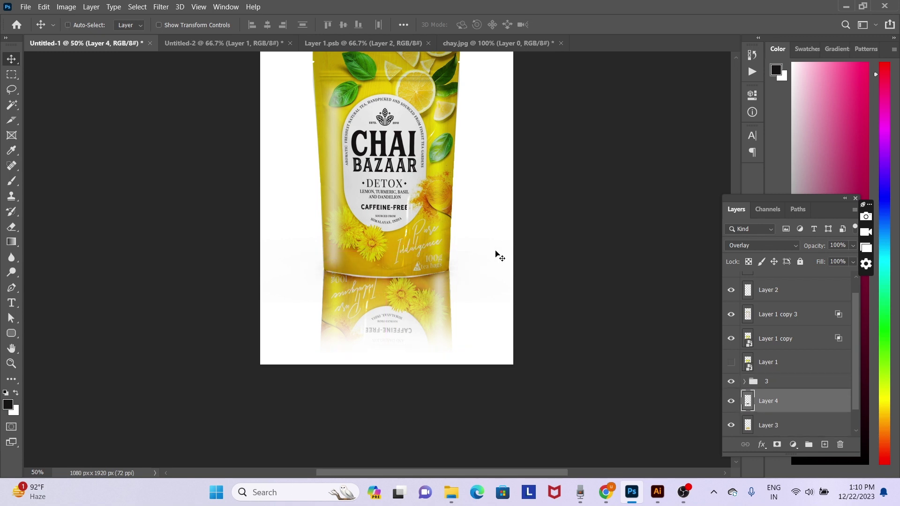
click(773, 245)
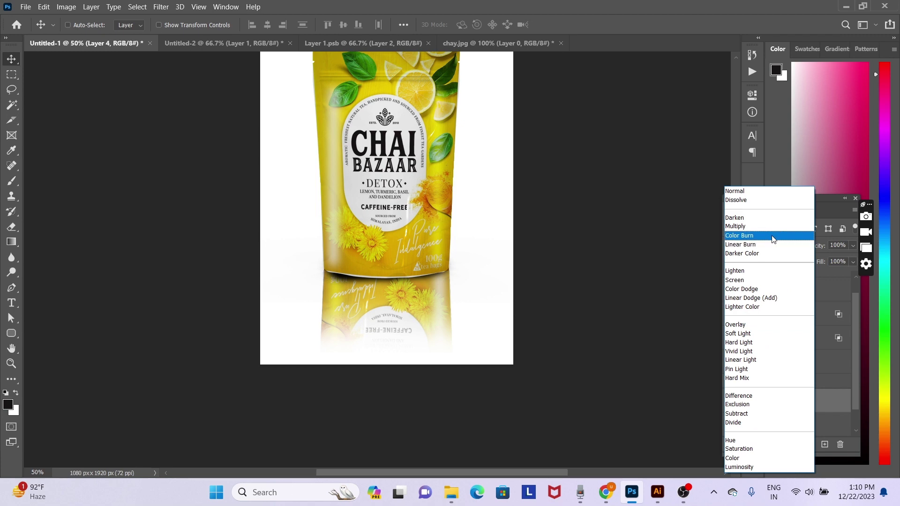
click(773, 237)
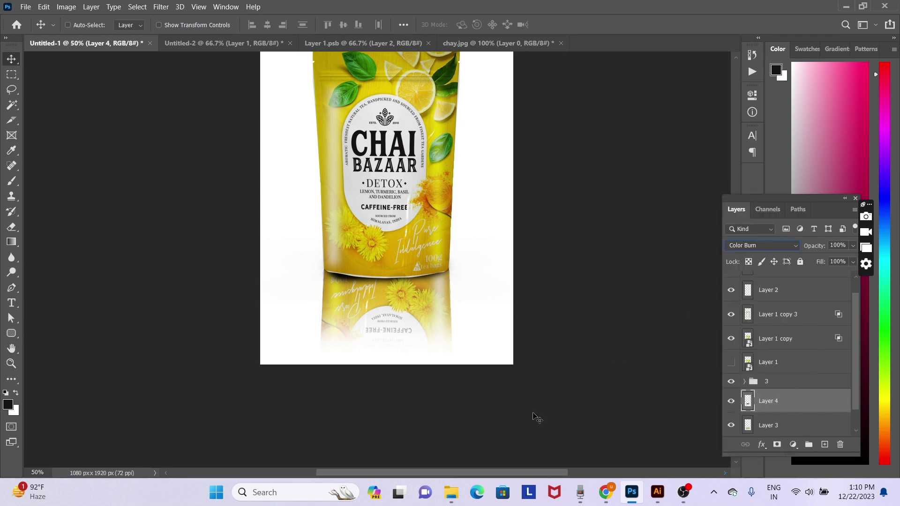
key(Down)
key(Down)
key(Down)
key(Down)
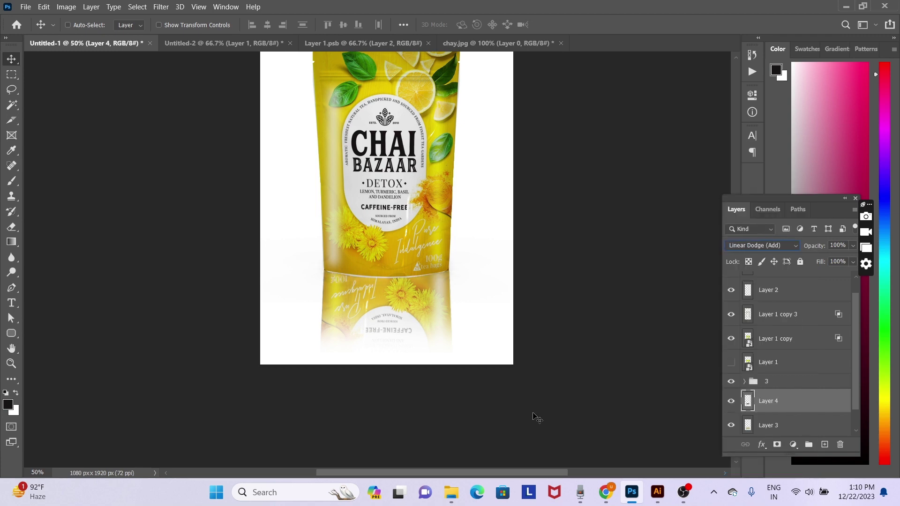
key(Down)
key(Down)
key(Down)
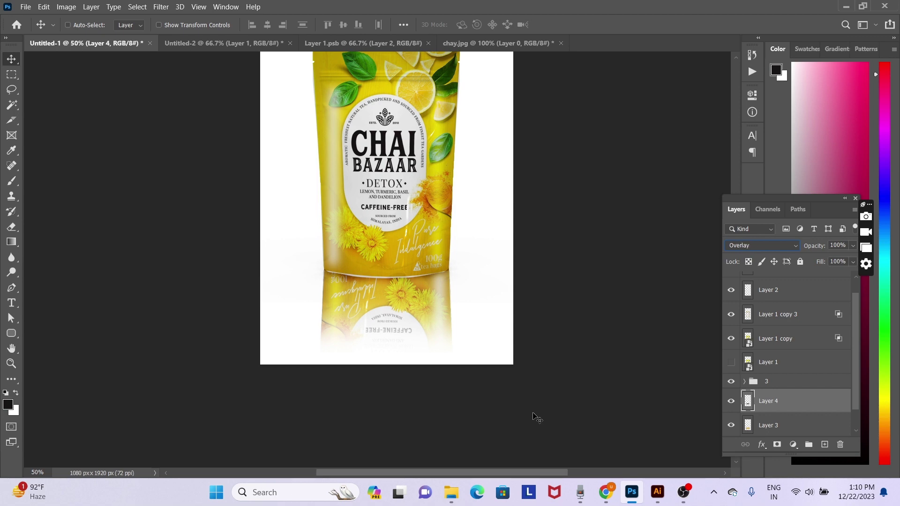
ctrl+click(370, 284)
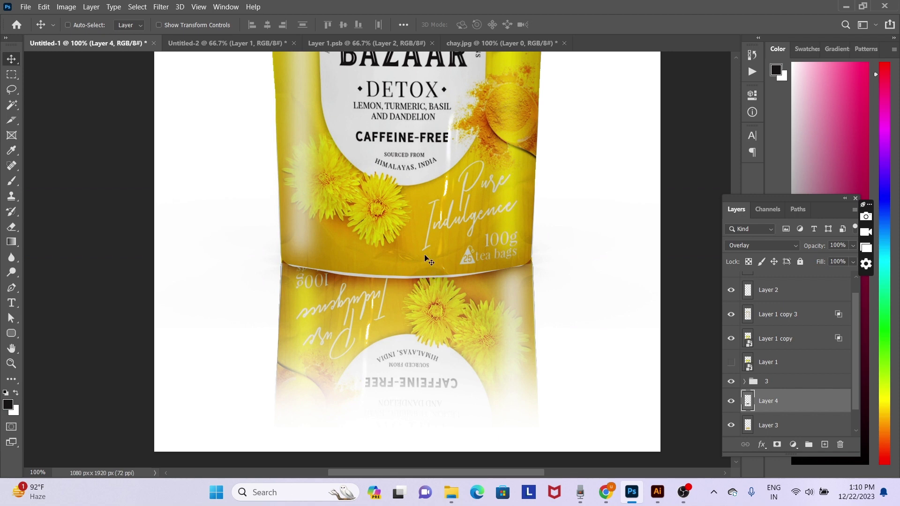
- Select Layer 1 copy from the canvas and nudge it up slightly
right_click(424, 256)
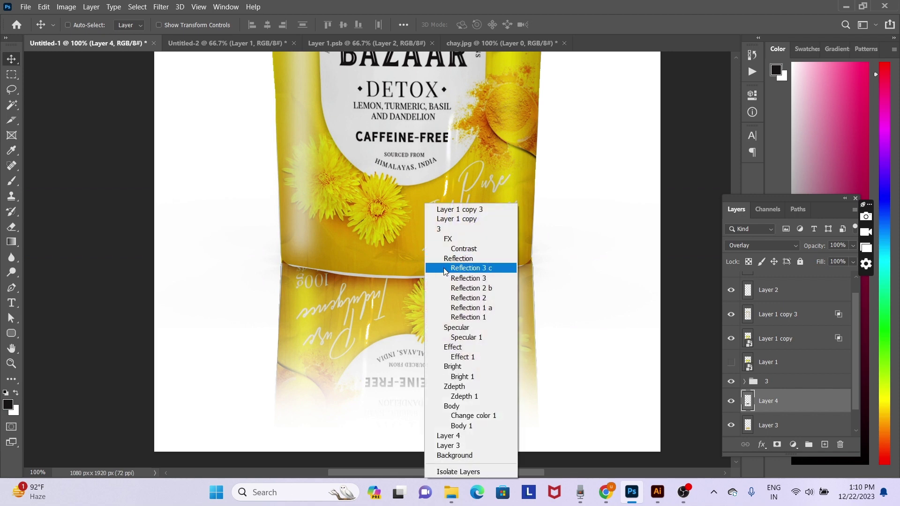
click(483, 219)
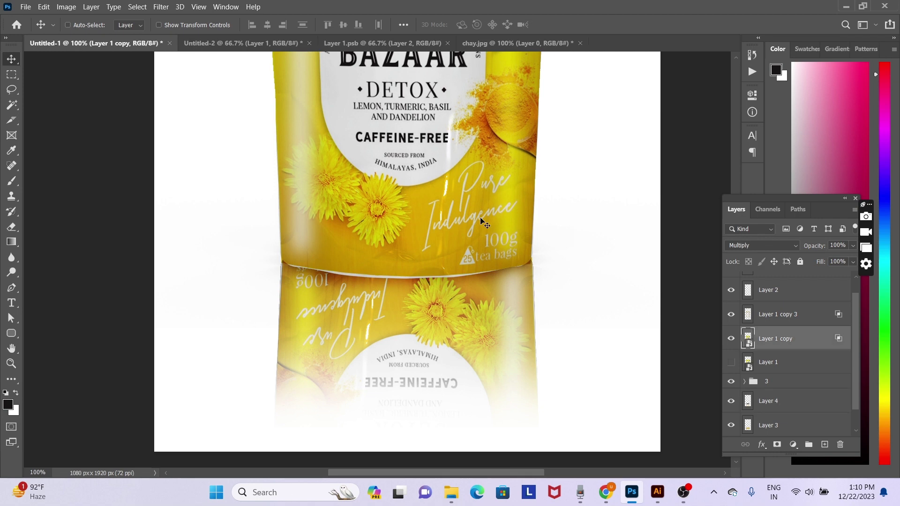
key(Up)
key(Up)
key(Up)
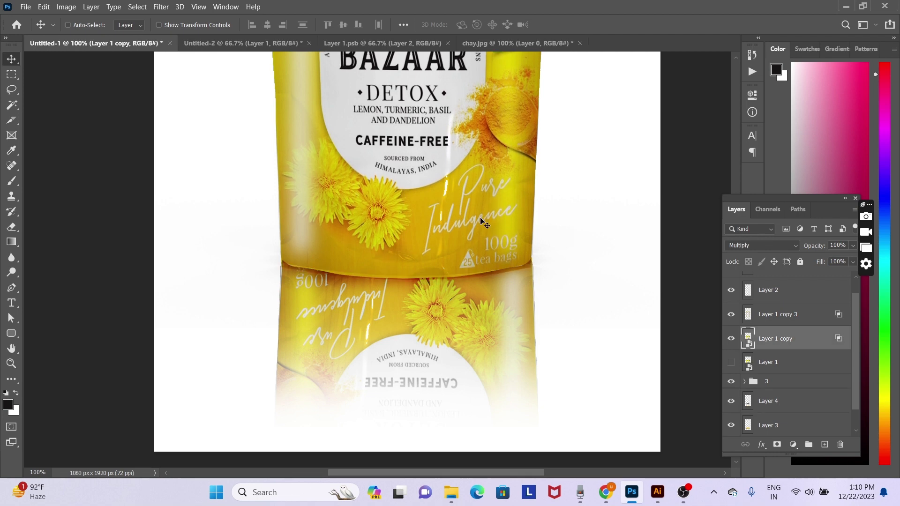
key(ctrl+minus)
key(ctrl+minus)
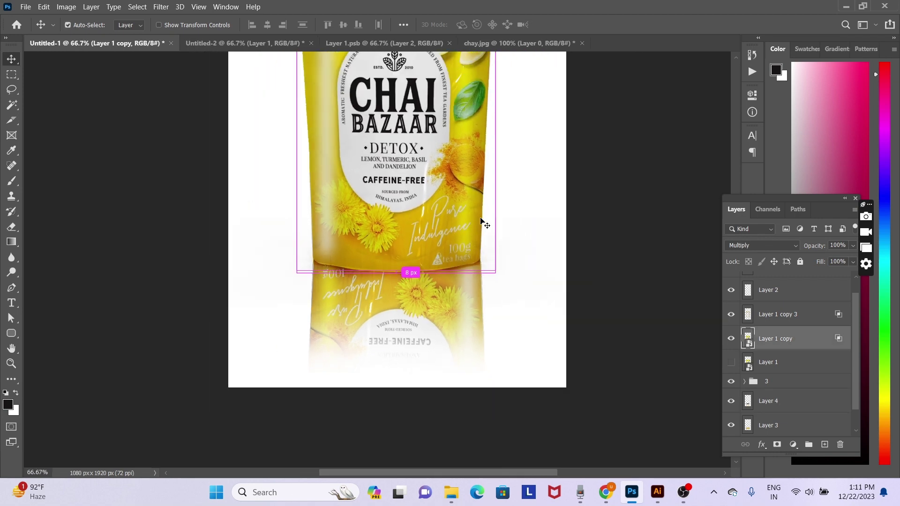
key(ctrl+minus)
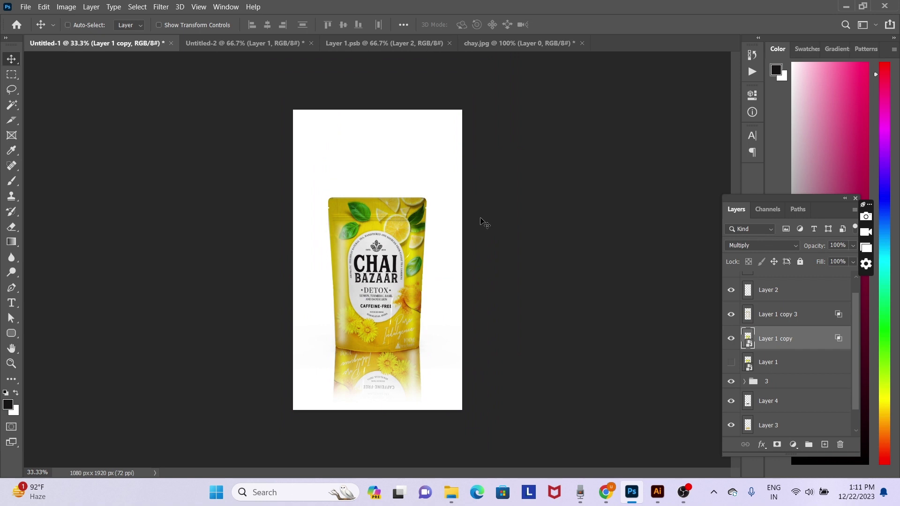
ctrl+click(411, 215)
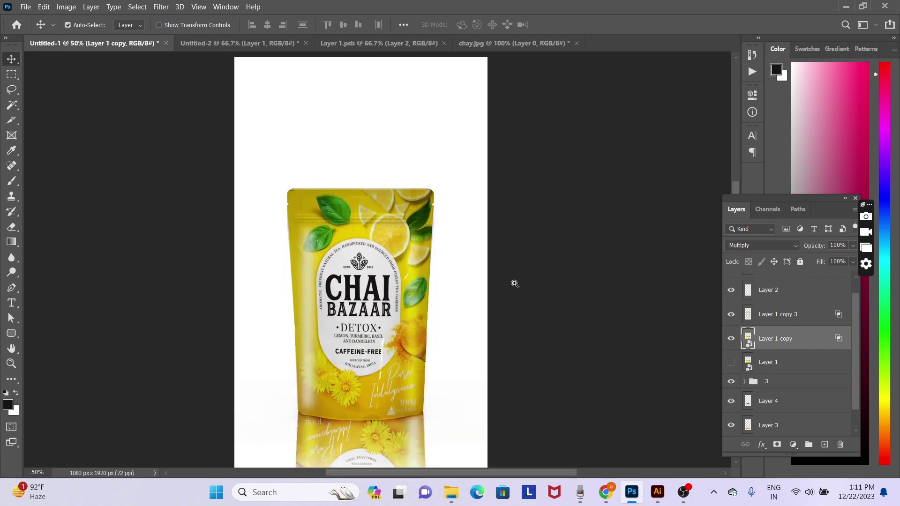
ctrl+click(515, 283)
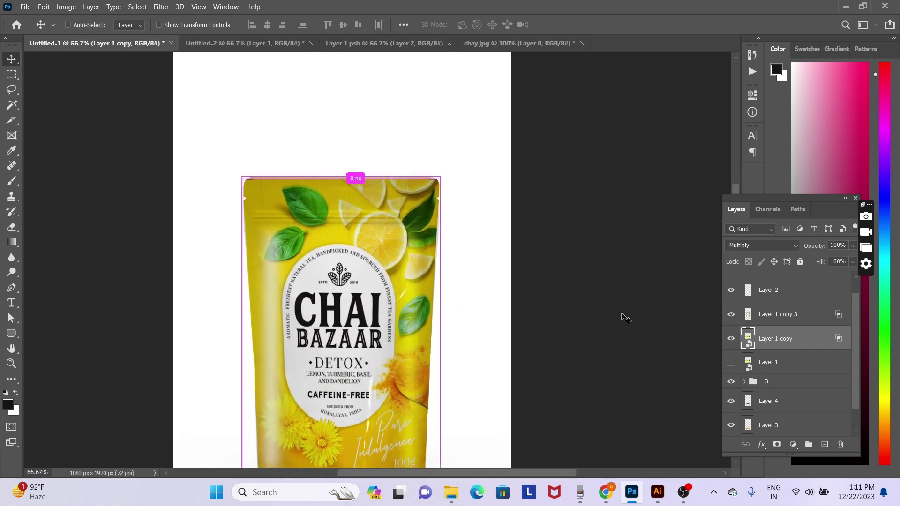
- Stretch Layer 1 copy's top edge slightly upward, then review the full mockup
key(ctrl+t)
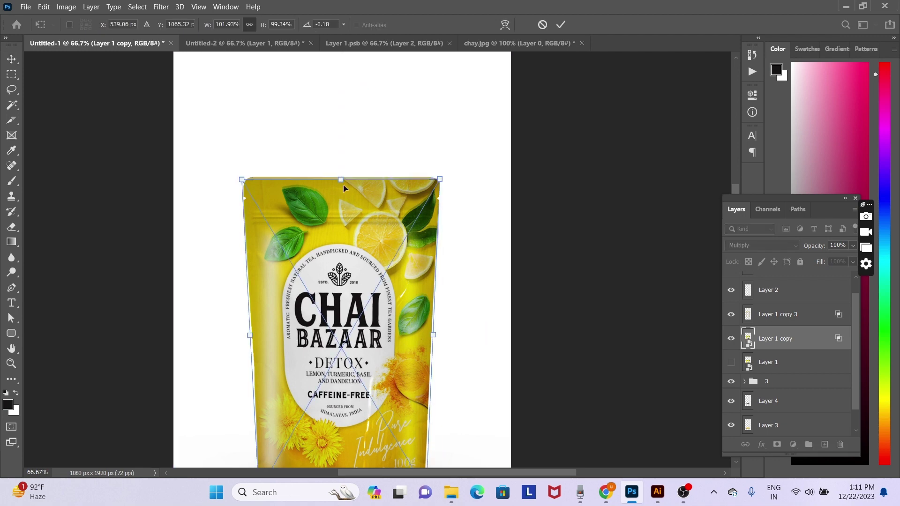
drag(341, 180, 341, 176)
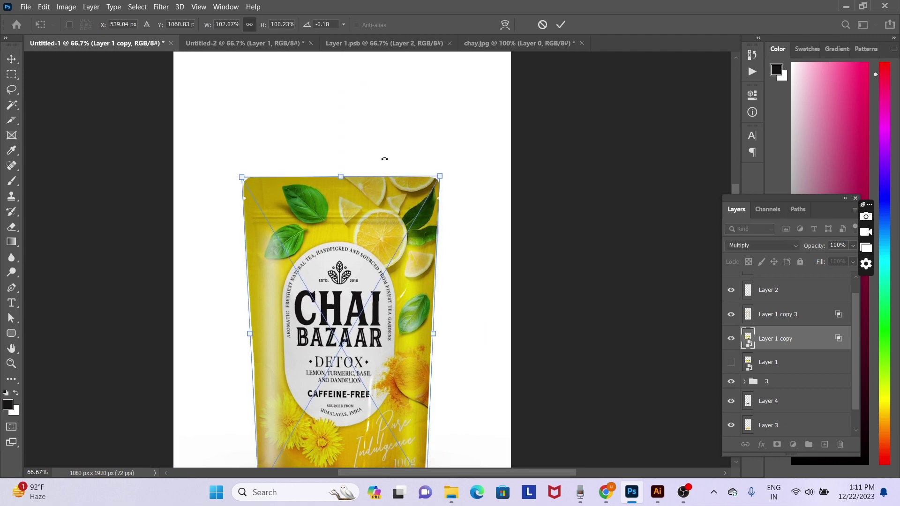
key(Return)
mouse_move(360, 268)
mouse_down()
mouse_move(378, 197)
mouse_move(402, 239)
mouse_up()
alt+click(414, 264)
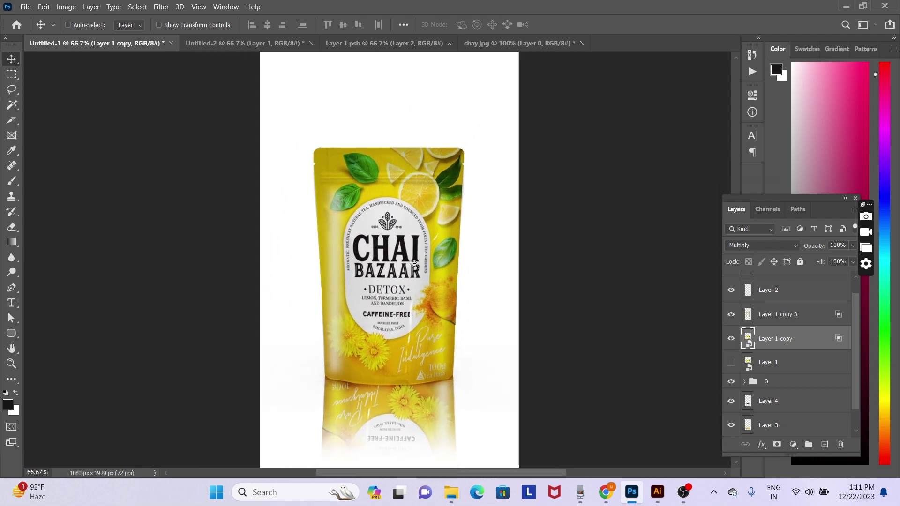
right_click(495, 261)
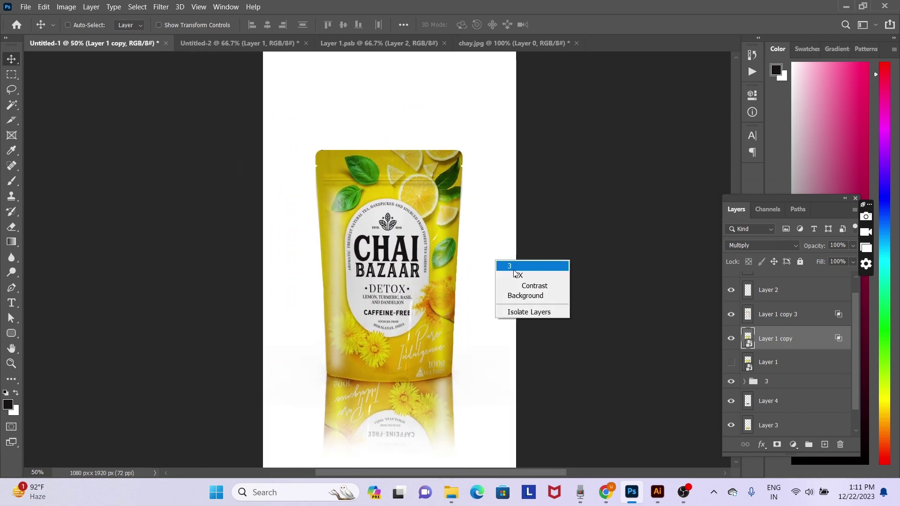
click(500, 228)
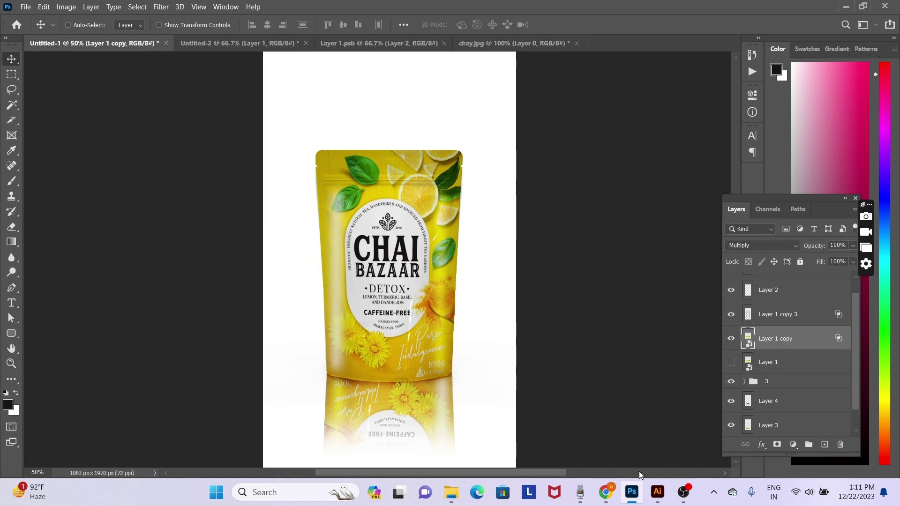
- Find the yellow Chai Bazaar pack image in Chrome's tea pack design image results
click(606, 492)
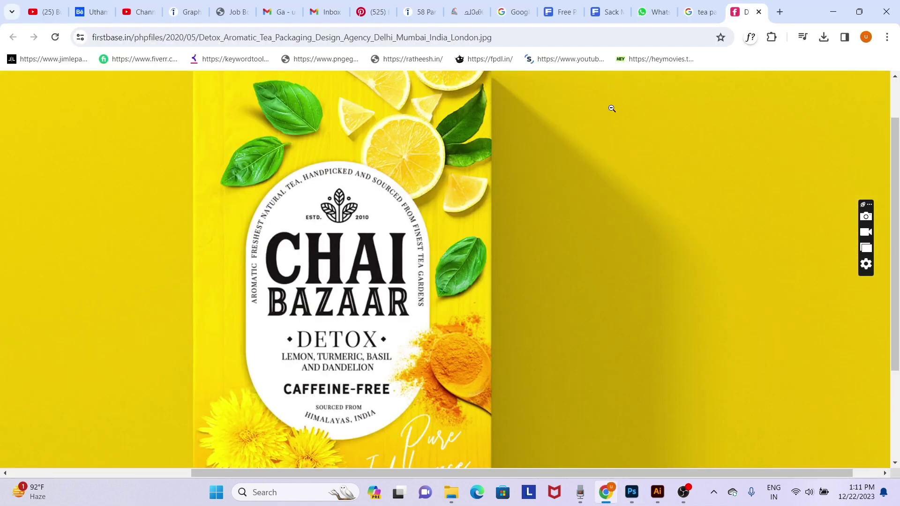
click(700, 13)
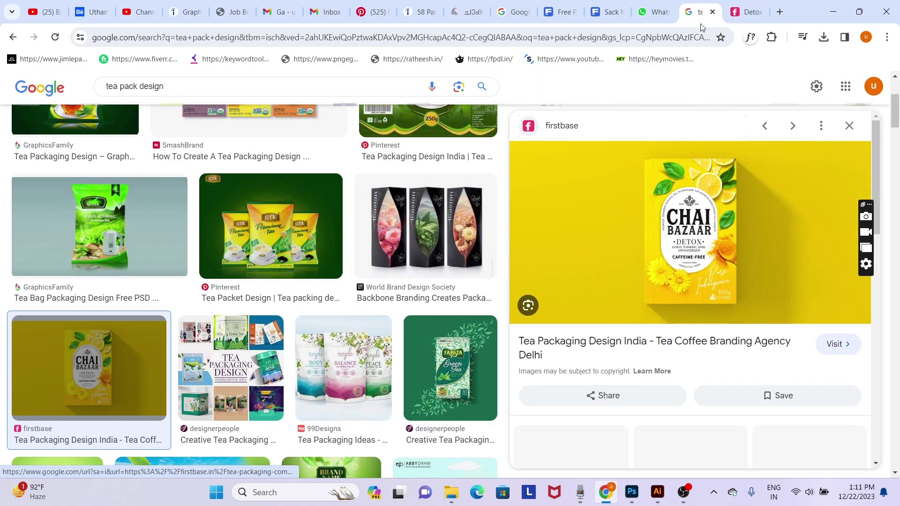
scroll(370, 253, down, 7)
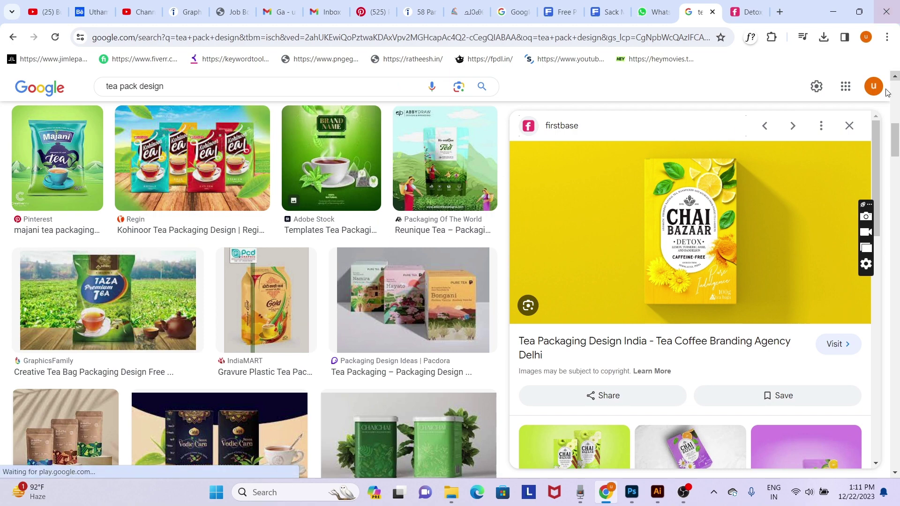
click(850, 126)
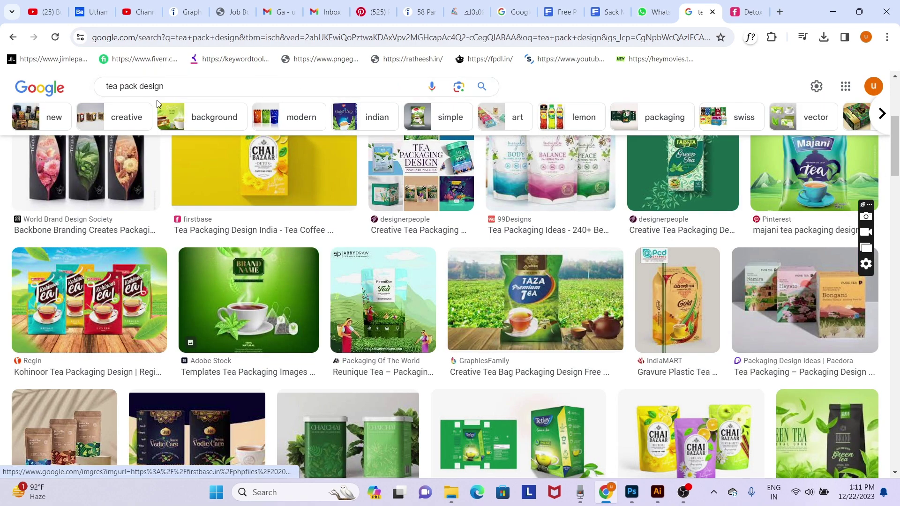
click(176, 90)
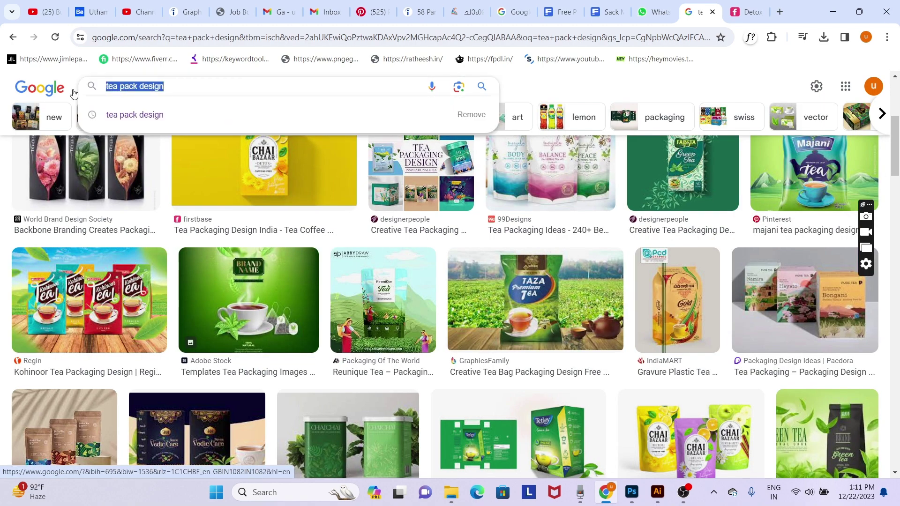
key(alt+Tab)
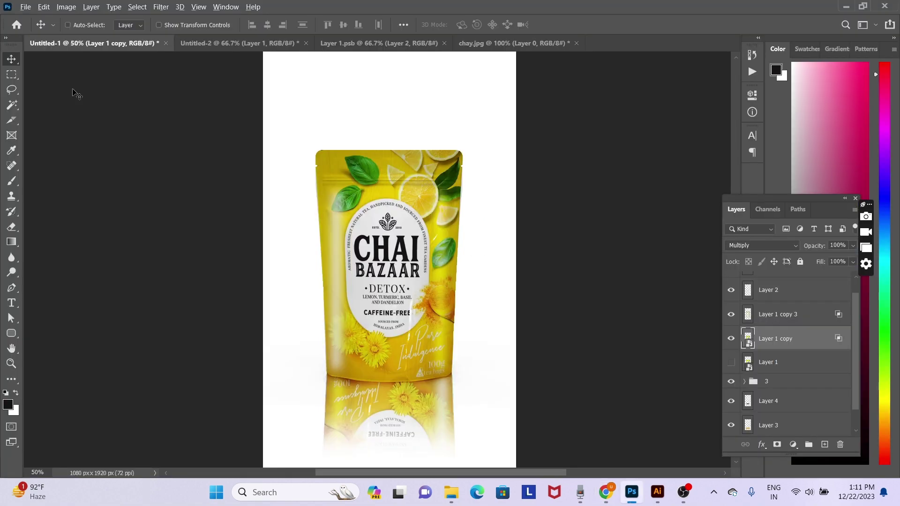
key(alt+Tab)
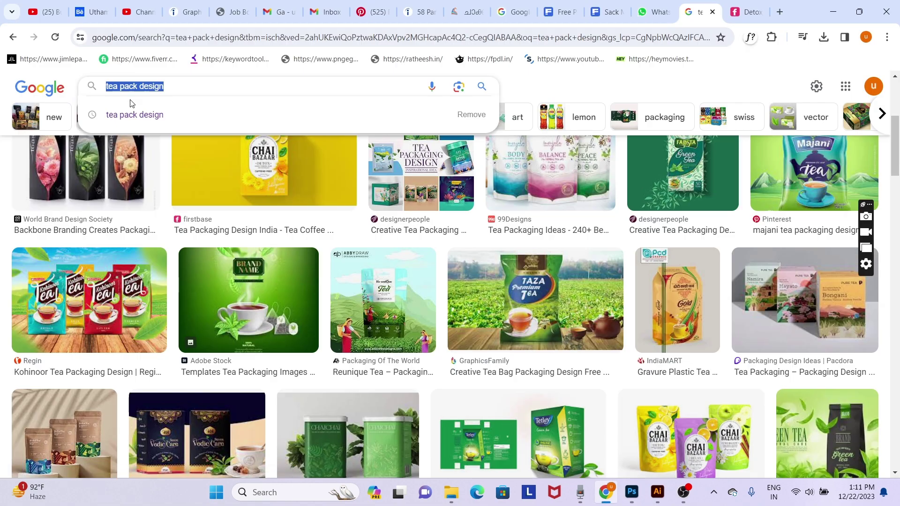
key(alt+Tab)
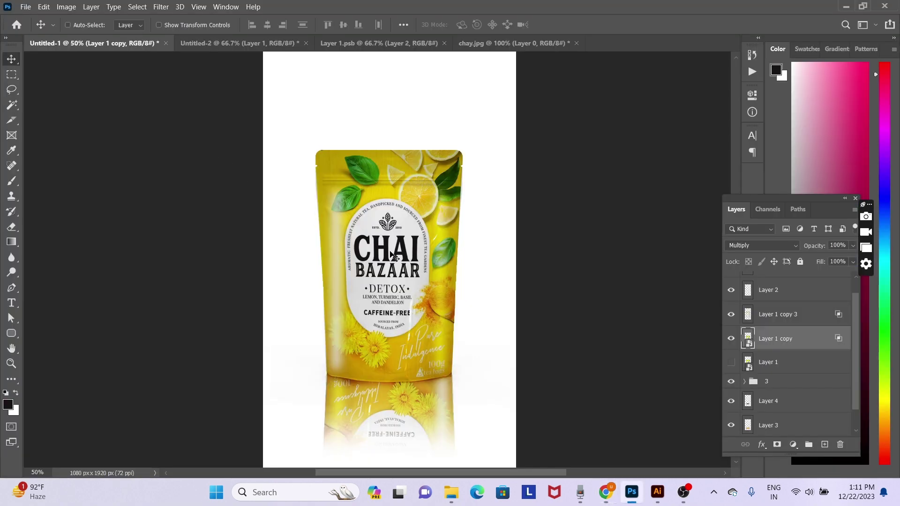
key(alt+Tab)
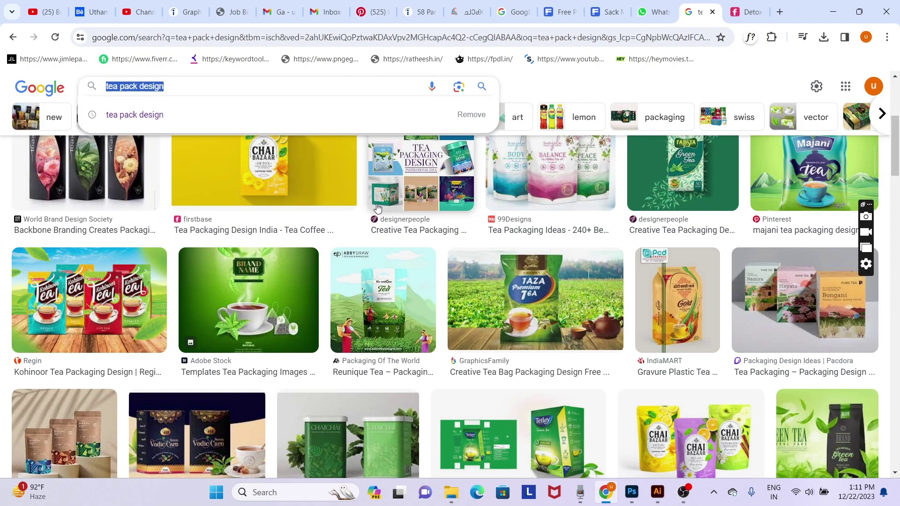
- Paste the Chai Bazaar image into the pouch document top-right and sample its yellow
right_click(317, 177)
click(346, 341)
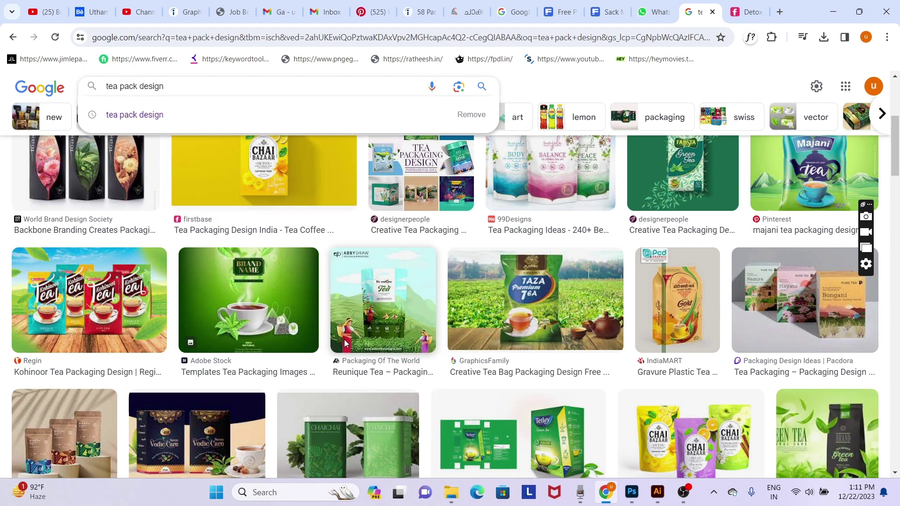
key(alt+Tab)
key(ctrl+v)
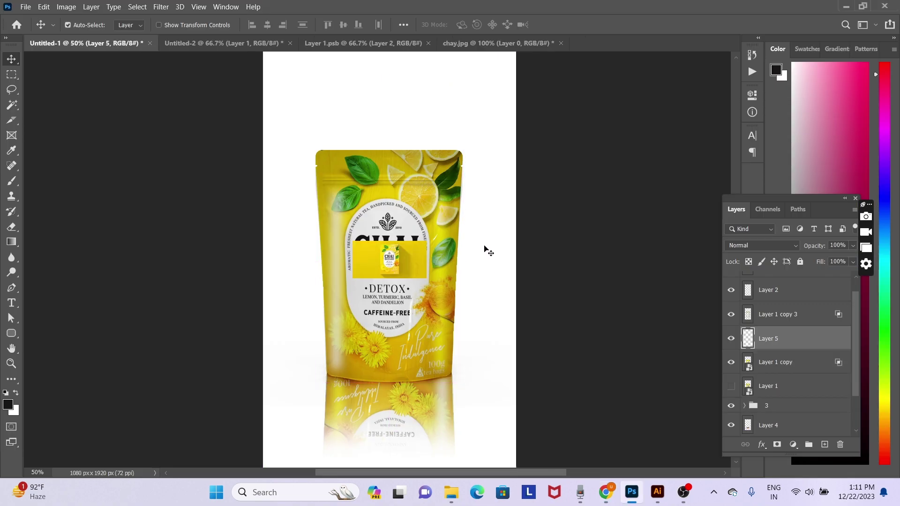
drag(404, 265, 486, 98)
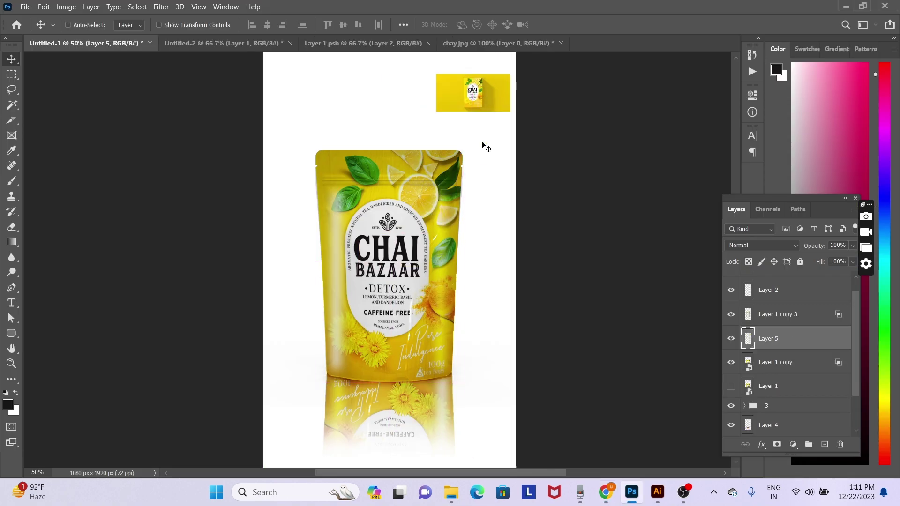
key(i)
click(505, 93)
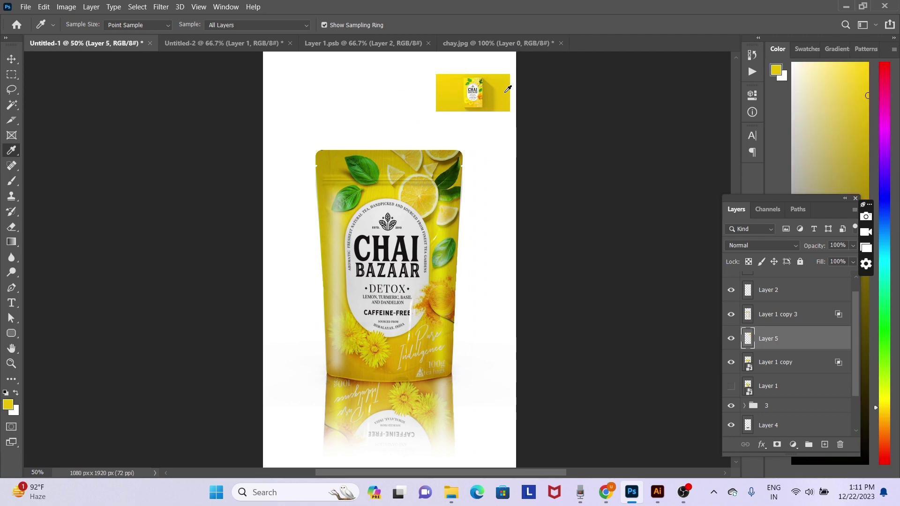
- Fill Layer 5 with the sampled yellow and send it to the bottom of the stack
key(alt+BackSpace)
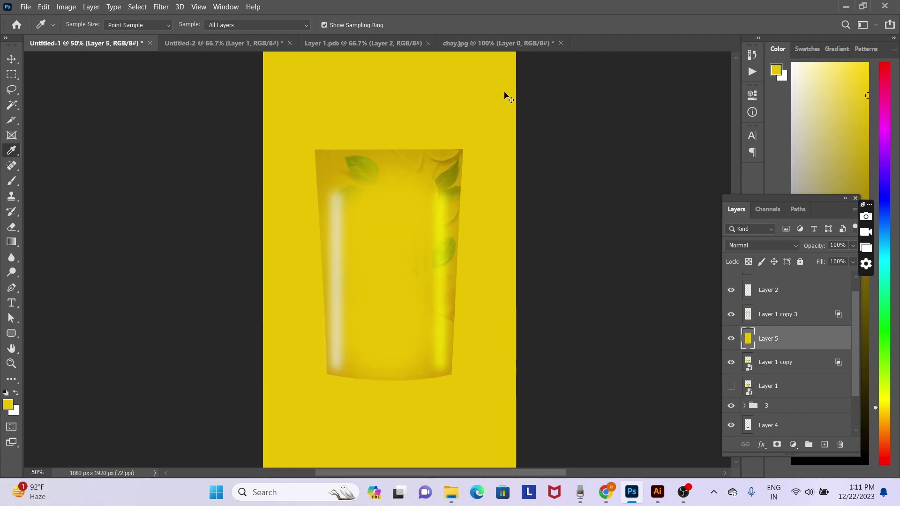
key(ctrl+shift+bracketleft)
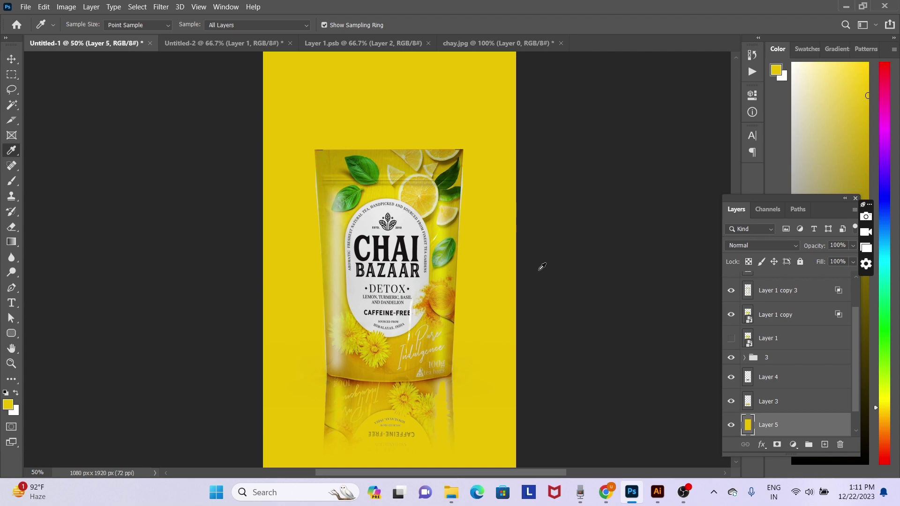
- Zoom in on the pouch and stretch the Layer 1 copy overlay slightly wider on both sides
key(v)
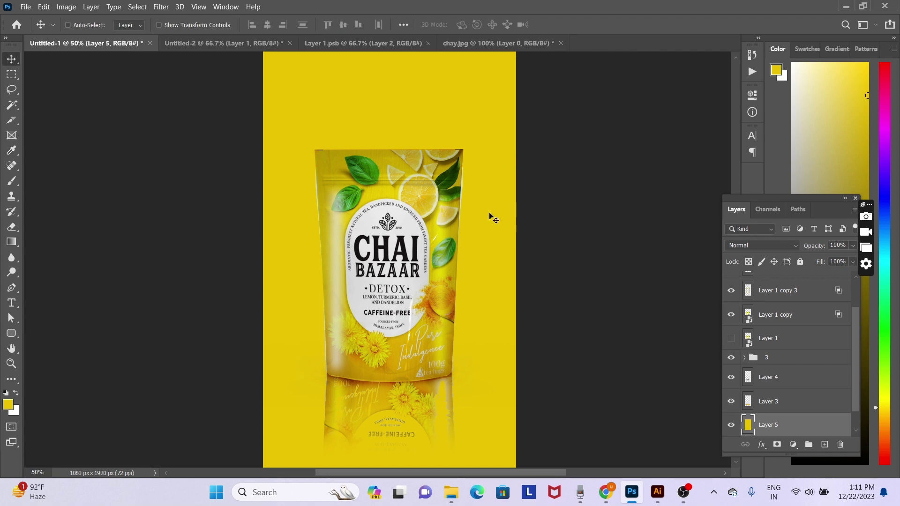
ctrl+click(363, 210)
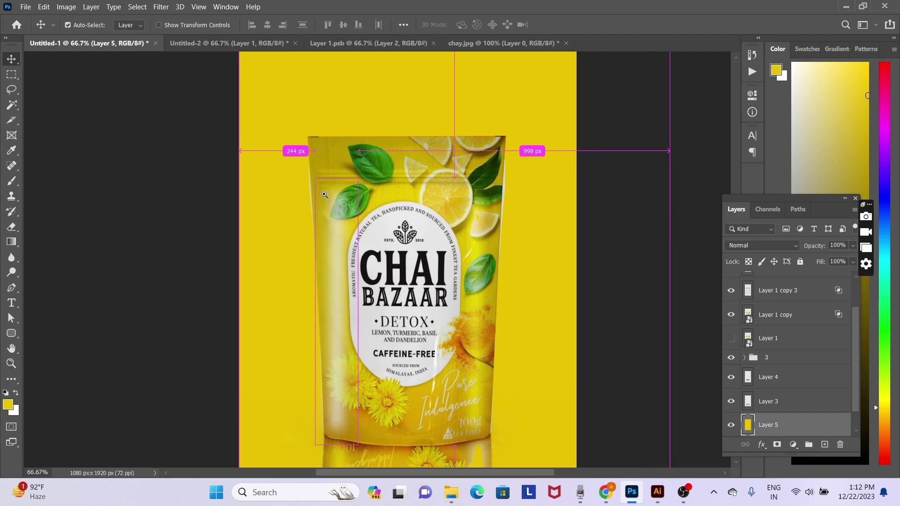
ctrl+click(324, 191)
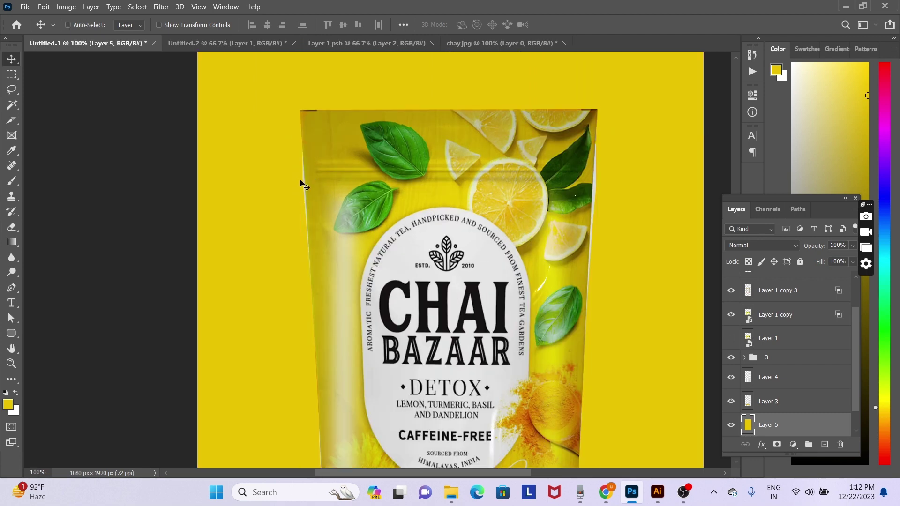
right_click(322, 176)
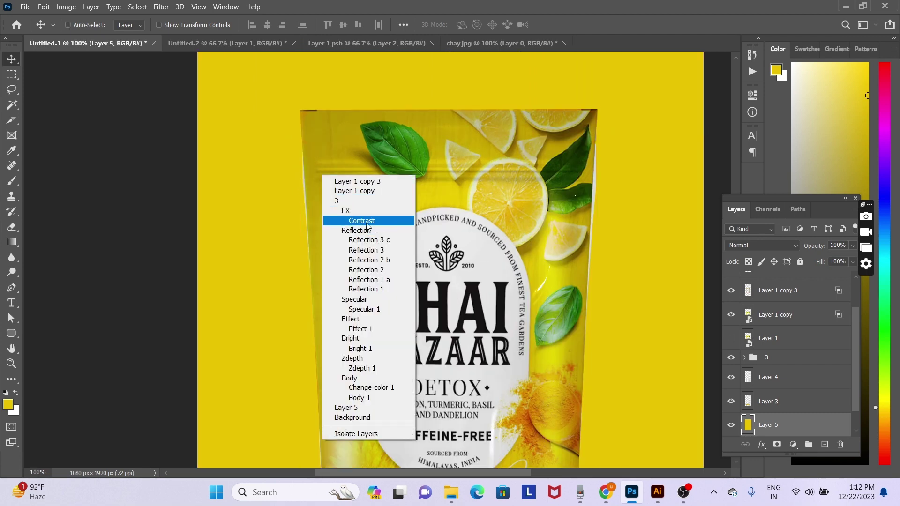
click(368, 191)
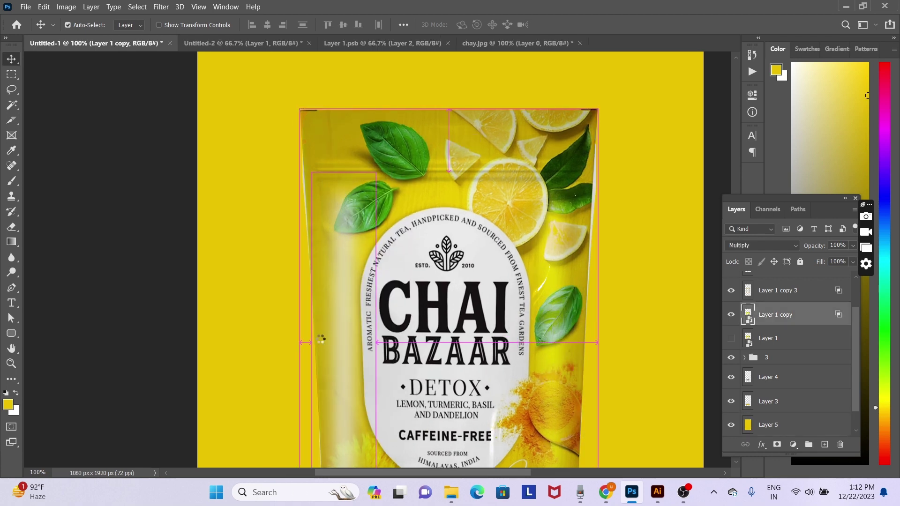
key(t)
key(ctrl+t)
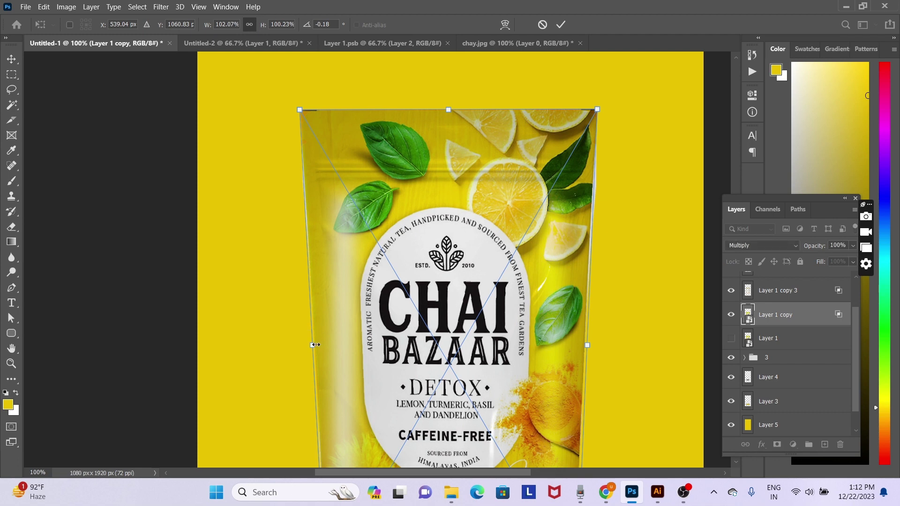
drag(315, 345, 308, 345)
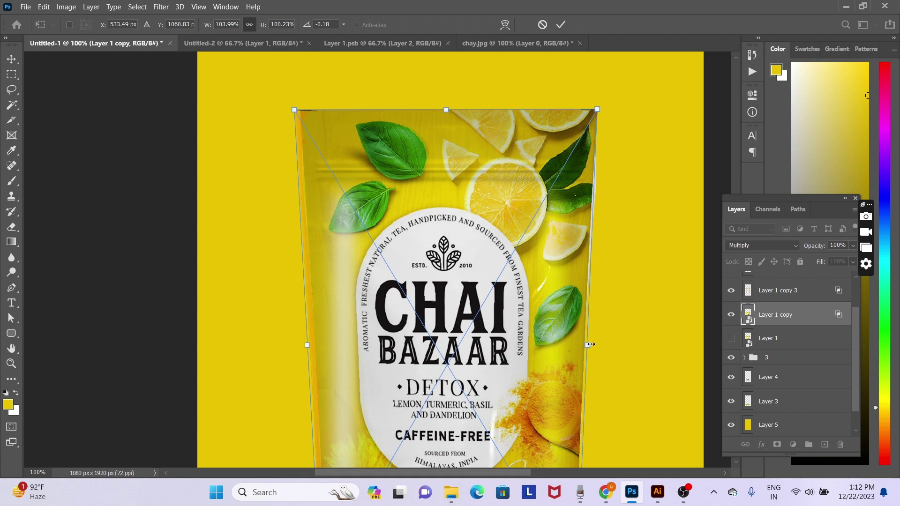
drag(591, 344, 593, 345)
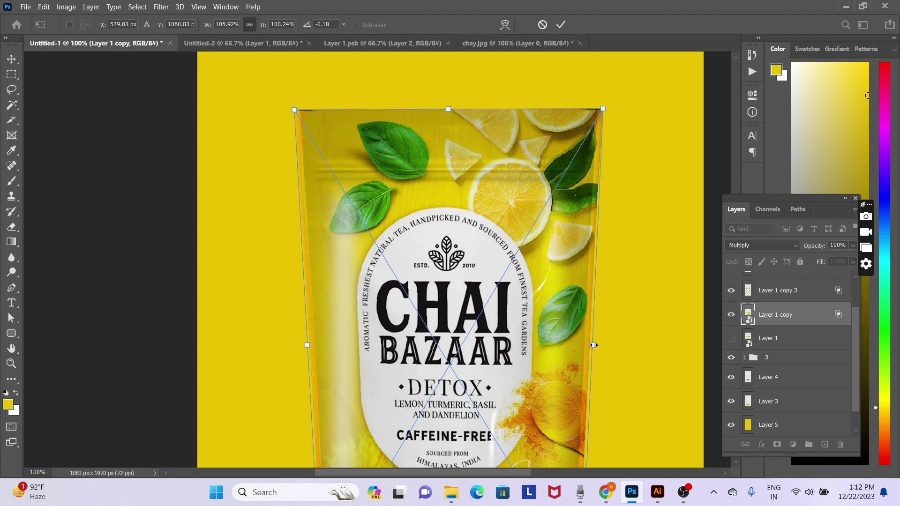
key(Return)
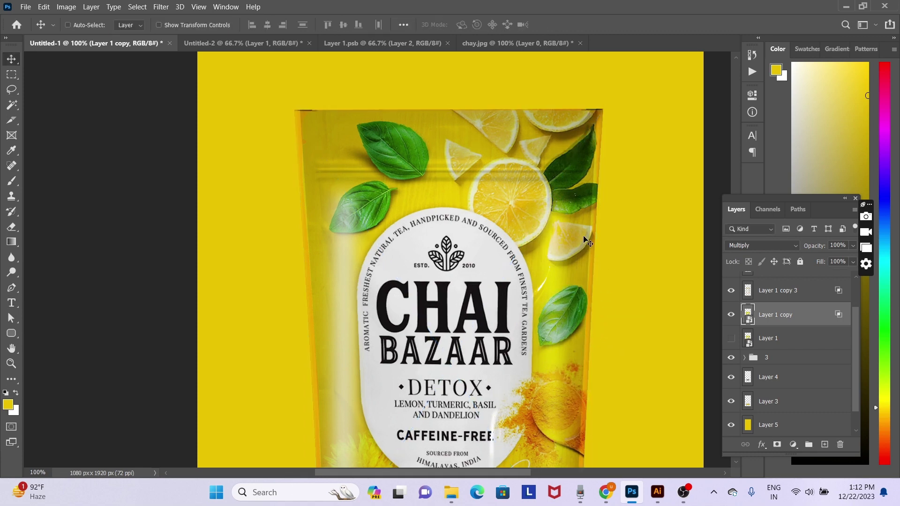
- Widen Layer 1 copy 3 to about 104% and show both overlays
right_click(584, 239)
click(605, 221)
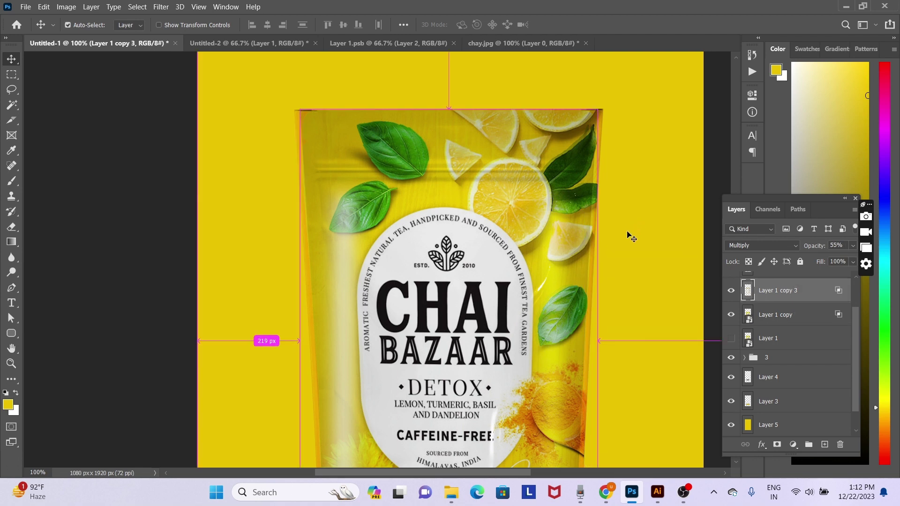
key(ctrl+t)
drag(598, 346, 601, 346)
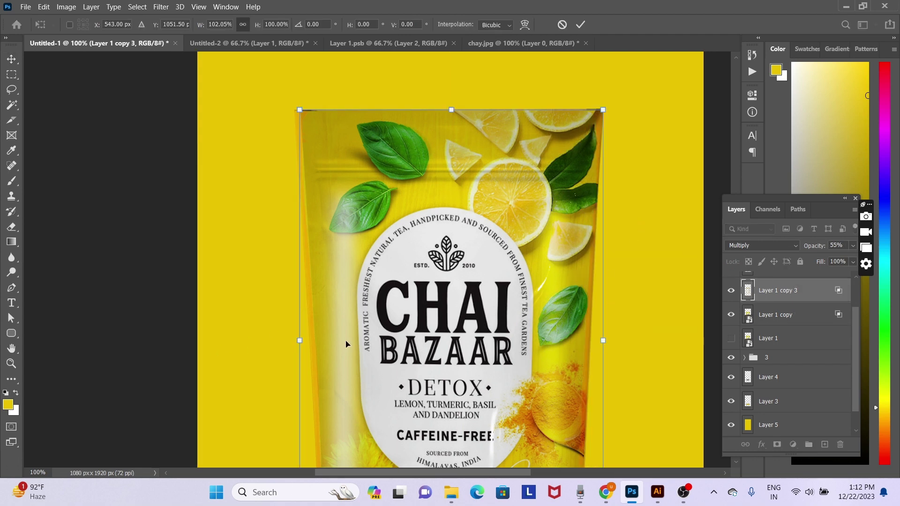
drag(303, 342, 303, 343)
key(ctrl+z)
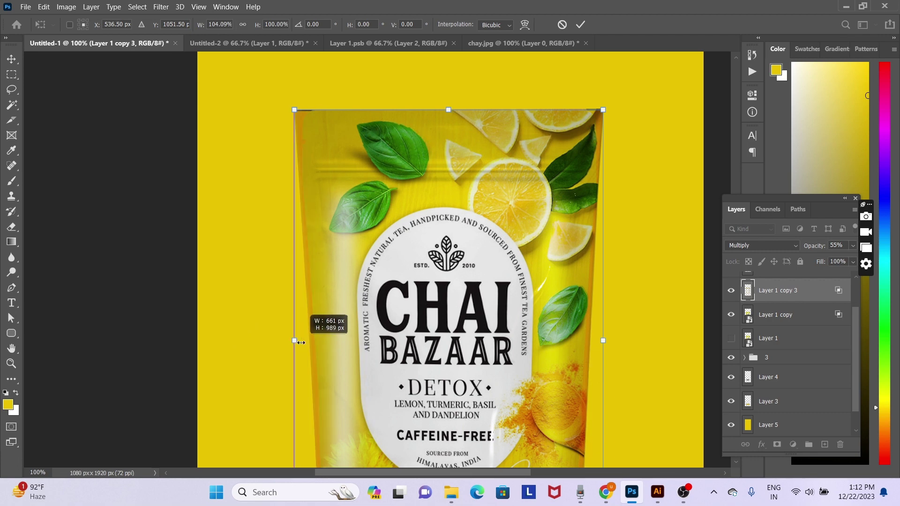
key(Return)
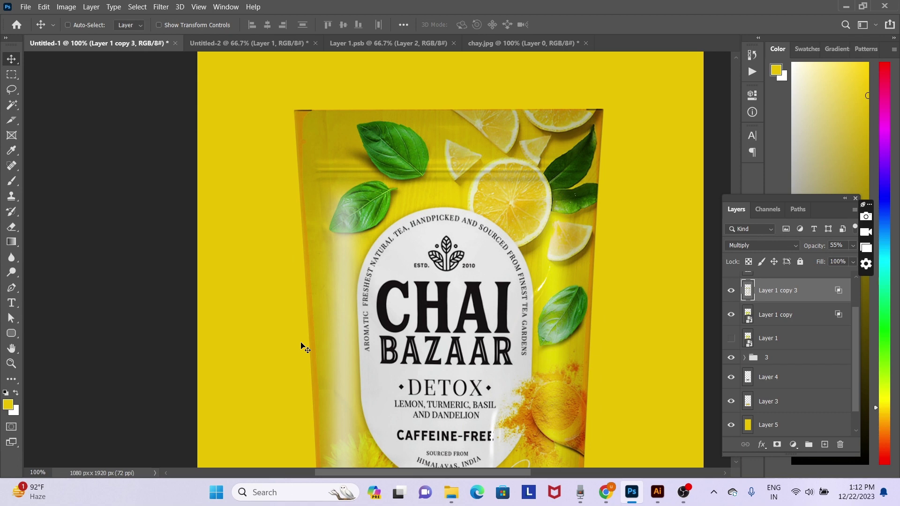
click(732, 317)
click(731, 291)
- Toggle Layer 2, Layer 2 copy, Layer 1 copy and Layer 1 copy 3 visibility to compare the pouch
scroll(814, 337, up, 2)
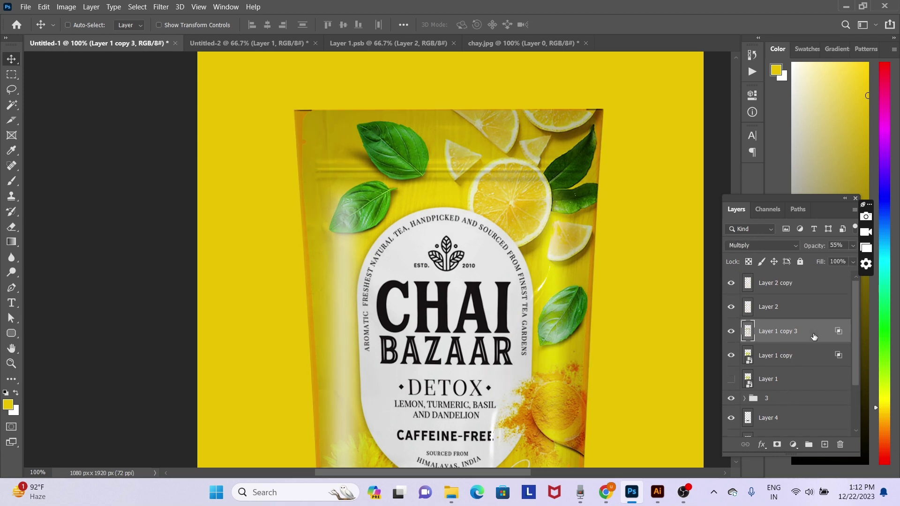
click(732, 309)
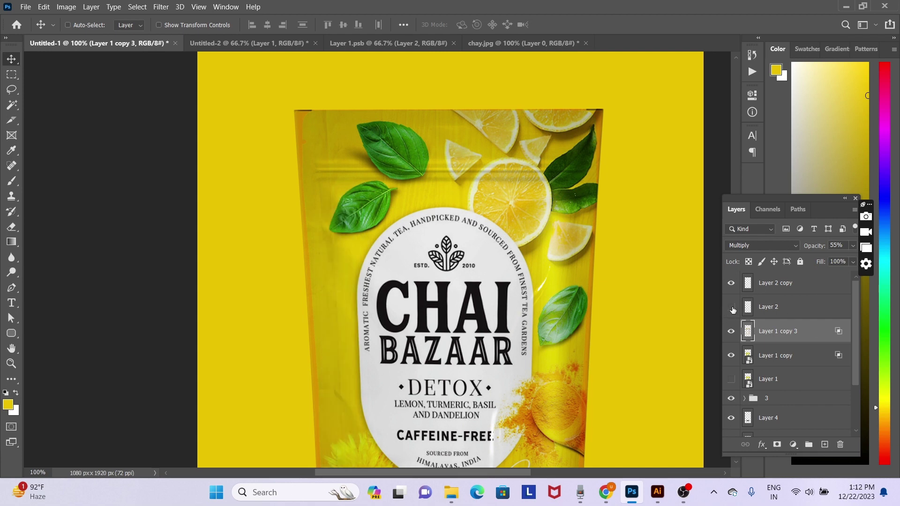
click(731, 283)
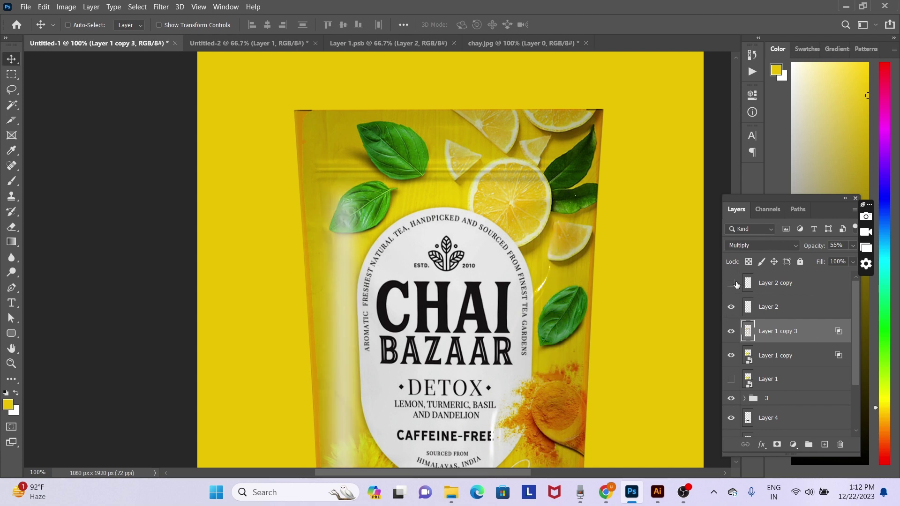
click(731, 356)
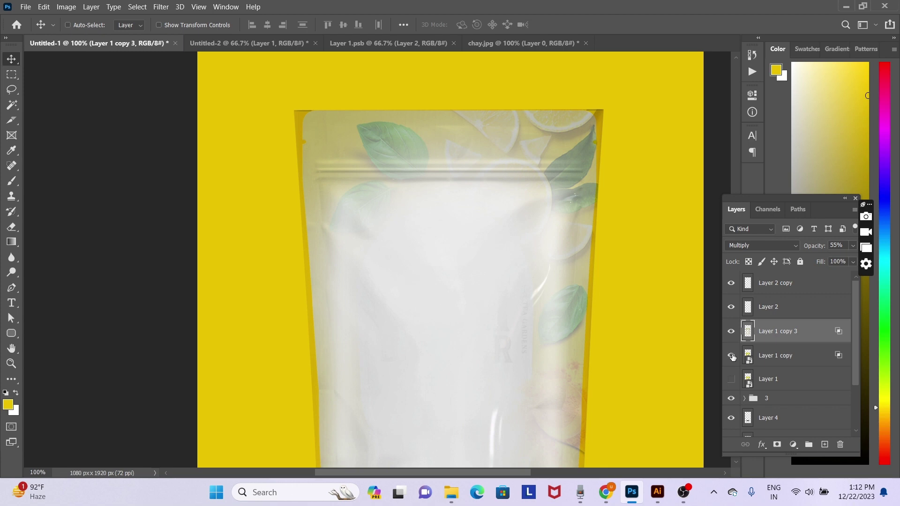
click(731, 355)
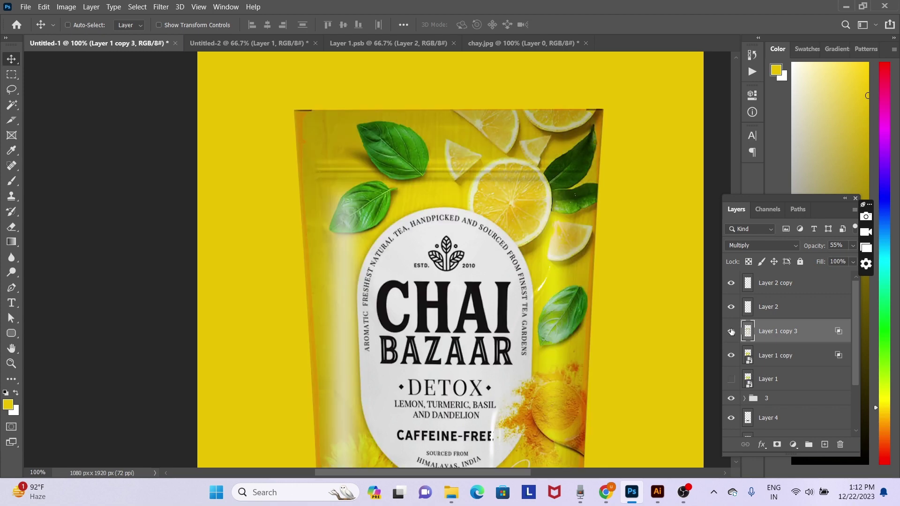
click(731, 332)
click(731, 331)
- Zoom out to 50% to see the whole pouch and reflection, and scroll the Layers panel down
mouse_move(289, 358)
mouse_down()
mouse_move(293, 179)
mouse_move(295, 213)
mouse_up()
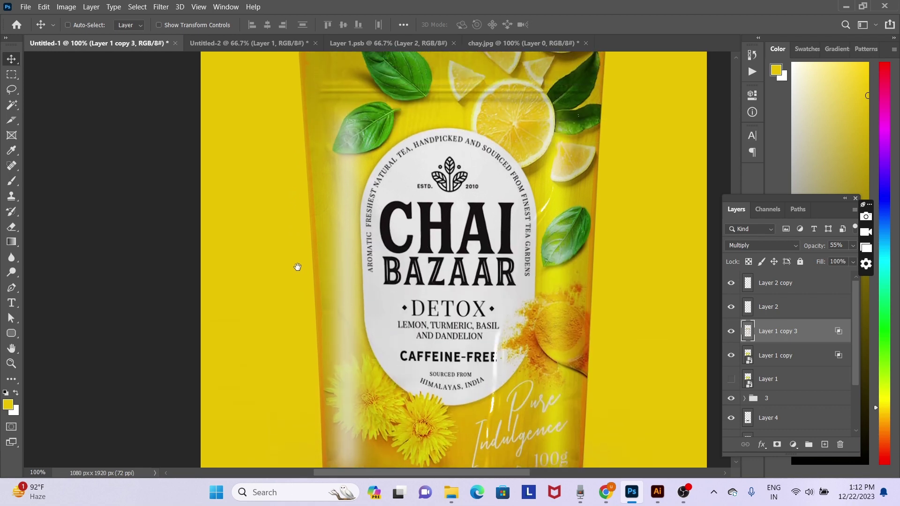
key(ctrl+minus)
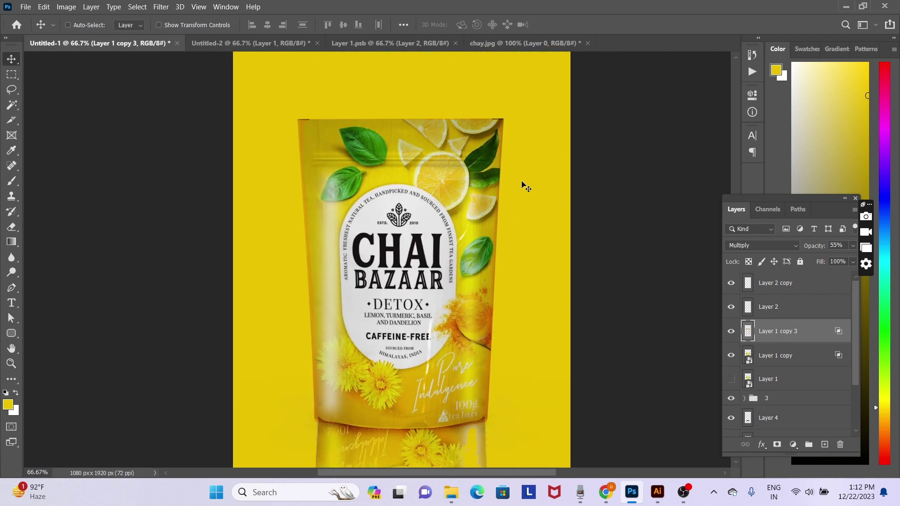
alt+scroll(526, 267, down, 1)
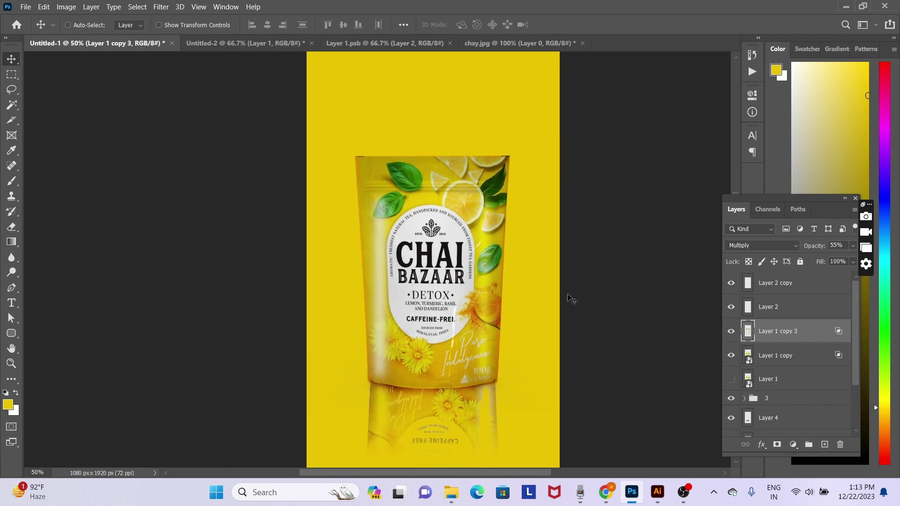
right_click(530, 268)
click(536, 232)
scroll(805, 415, down, 3)
- Unlock the Background layer as Layer 6
click(802, 424)
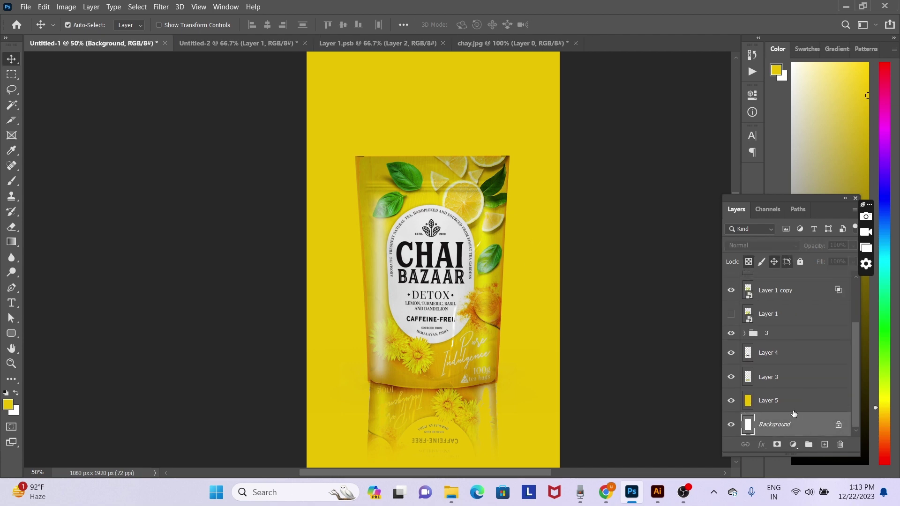
double_click(794, 413)
key(Return)
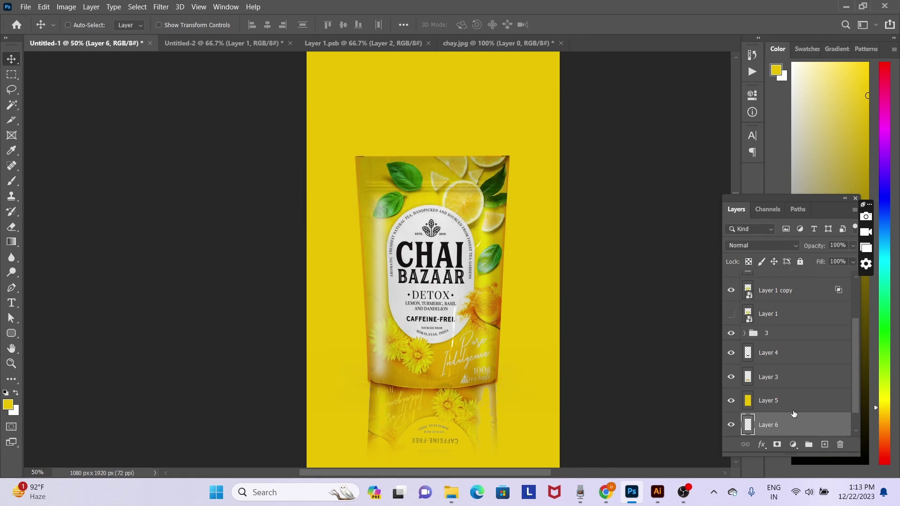
- Draw a closed four-point Pen path right of the pouch and load it as a selection
key(p)
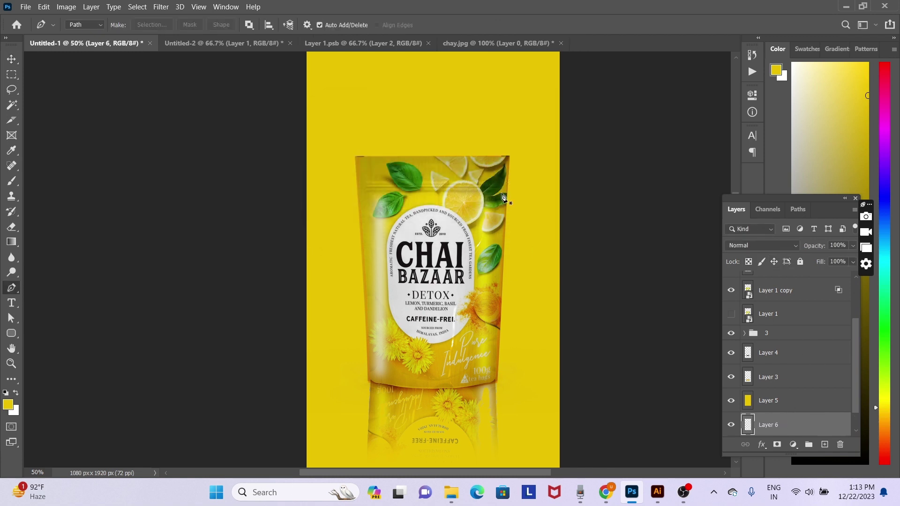
click(457, 193)
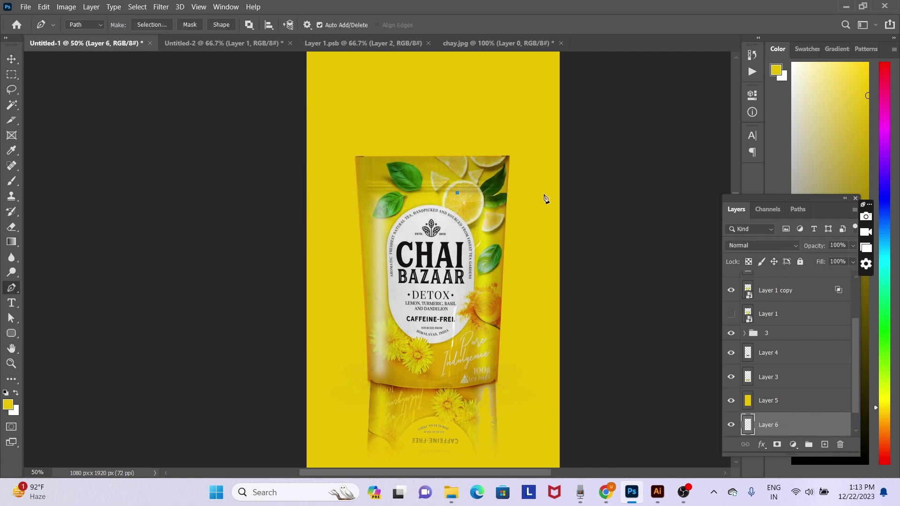
click(551, 193)
click(532, 377)
key(ctrl+z)
click(530, 379)
click(457, 193)
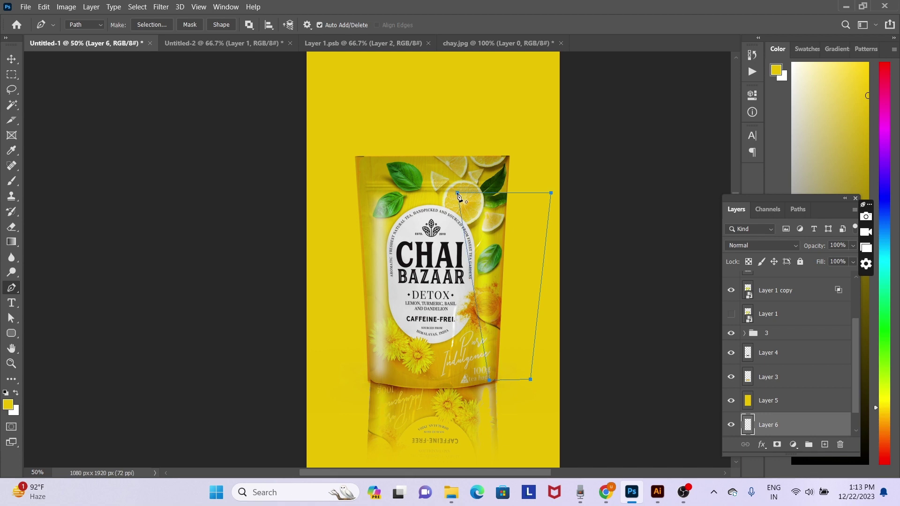
key(ctrl+Return)
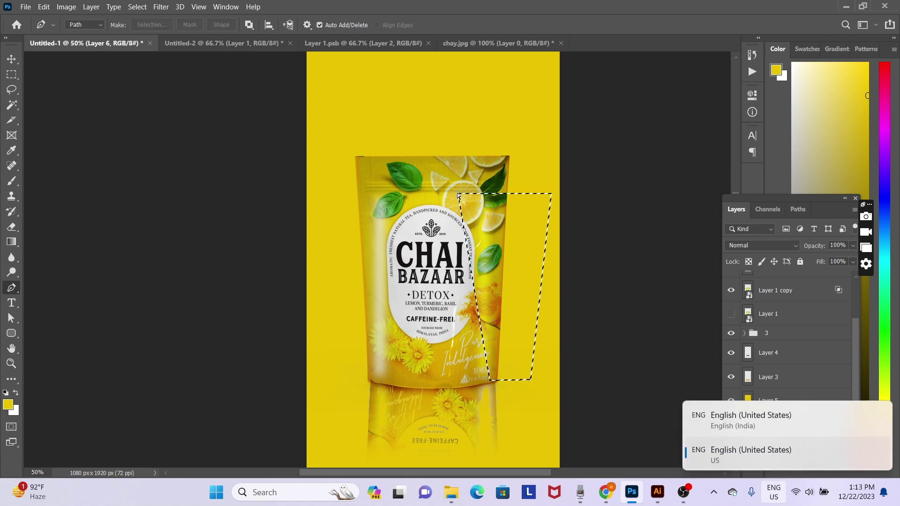
- Fill the selection with a sampled darker gold on new Layer 7, raise it above the yellow, and deselect
key(ctrl+shift+n)
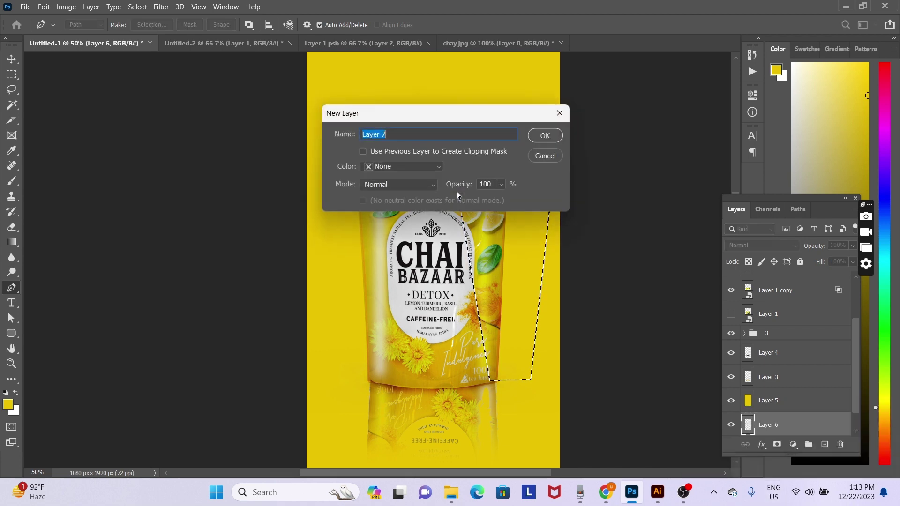
key(Return)
key(i)
click(364, 178)
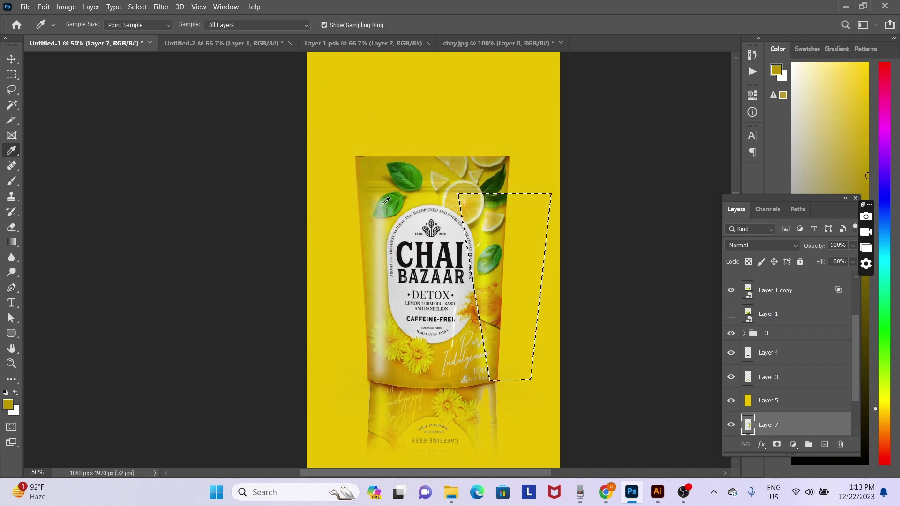
scroll(850, 417, down, 2)
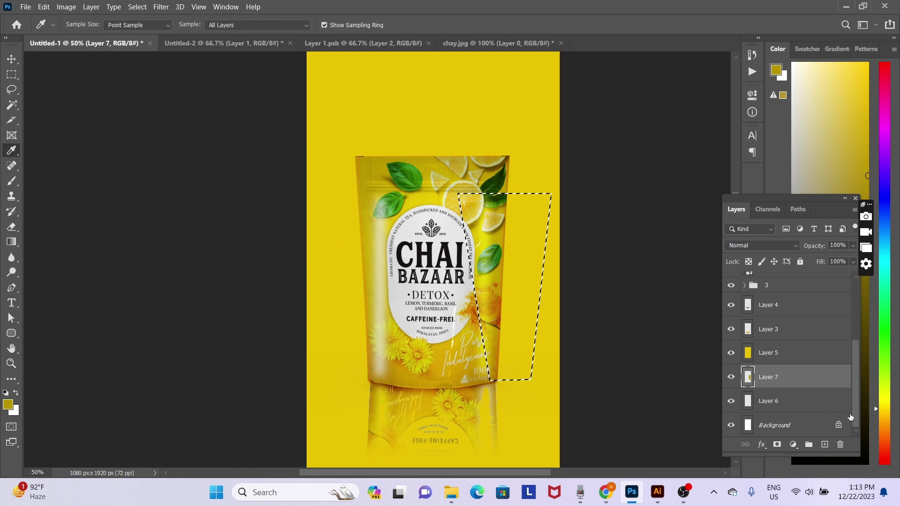
key(ctrl+bracketright)
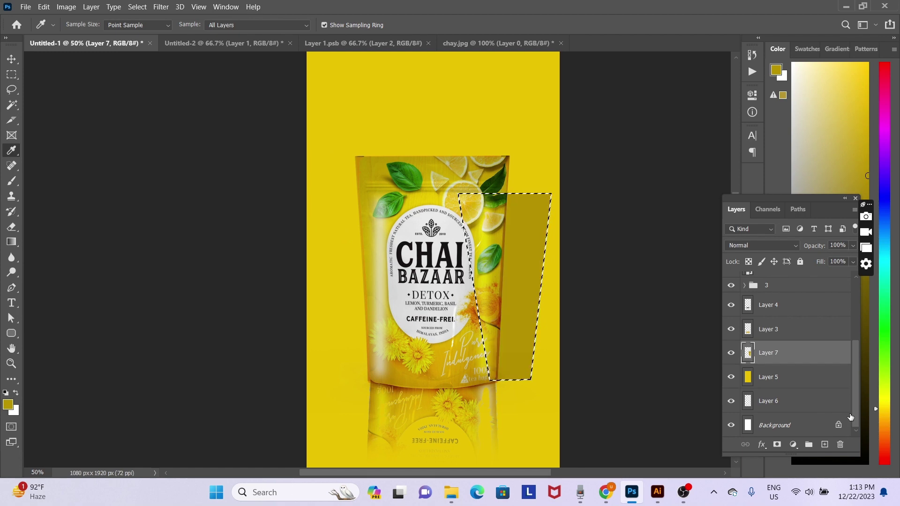
key(ctrl+d)
key(v)
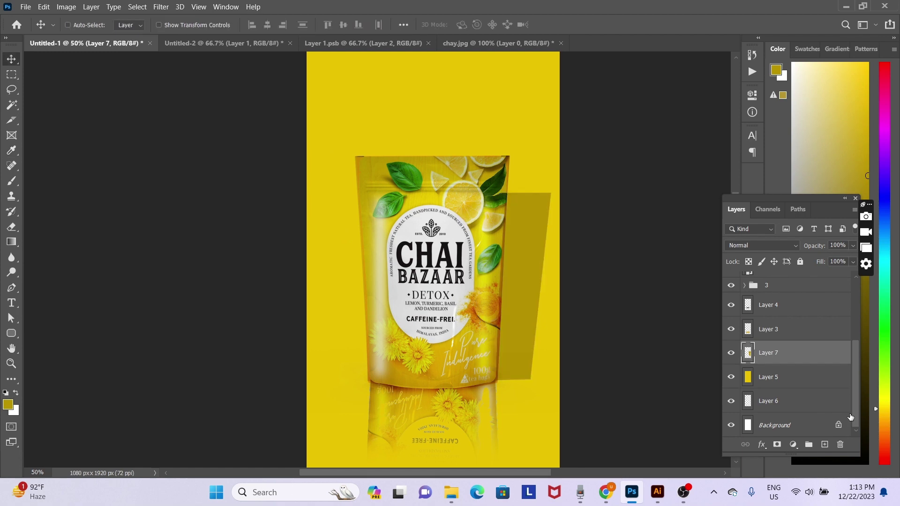
- Apply a Gaussian Blur with a 23.5 px radius to the Layer 7 shadow shape
click(160, 7)
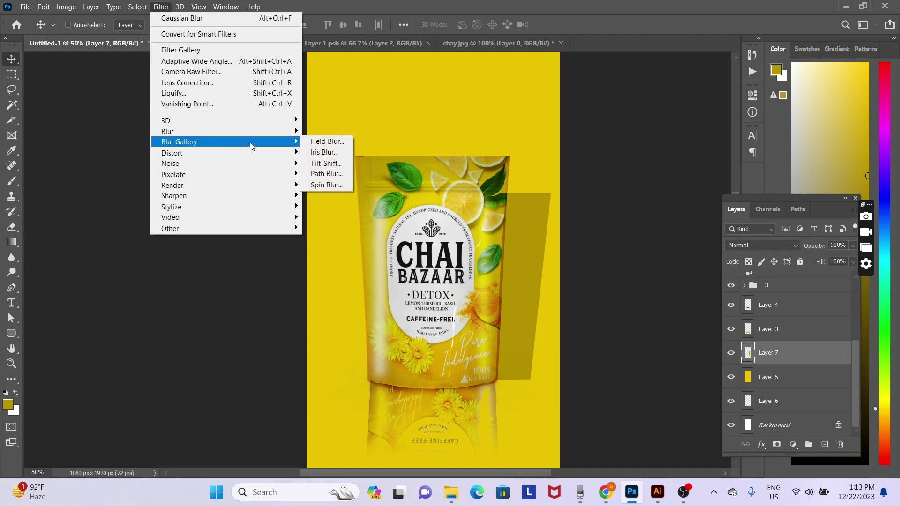
mouse_move(211, 131)
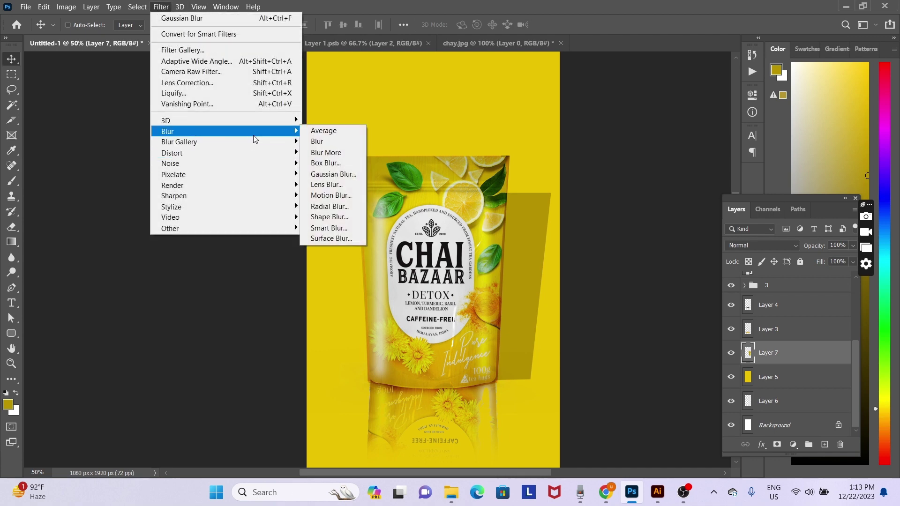
click(344, 176)
drag(678, 196, 756, 186)
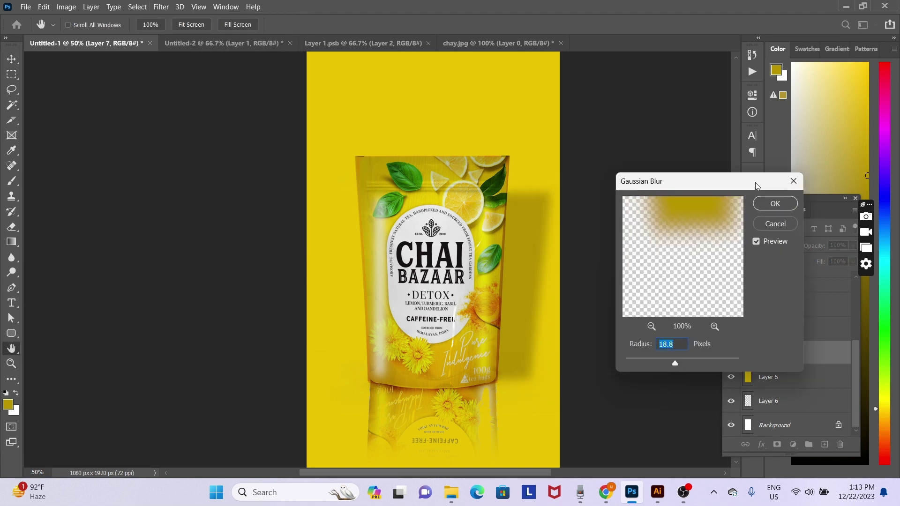
click(650, 359)
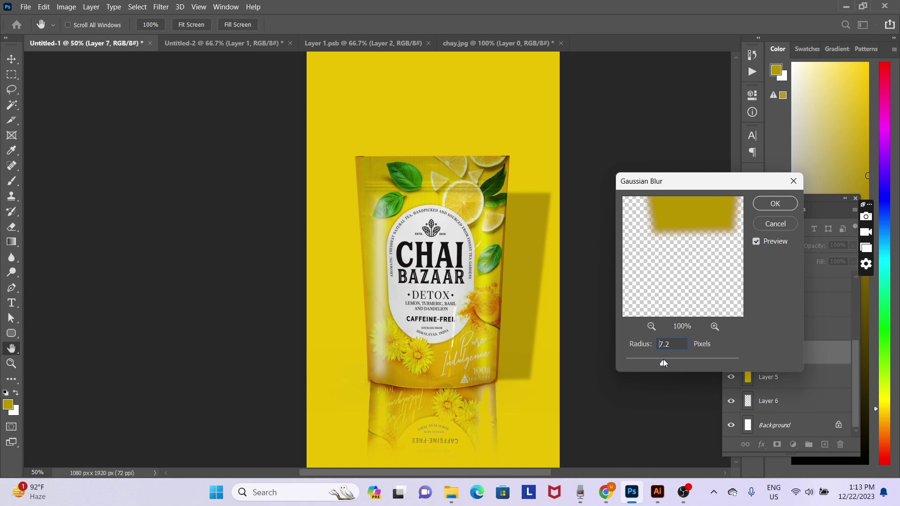
click(677, 360)
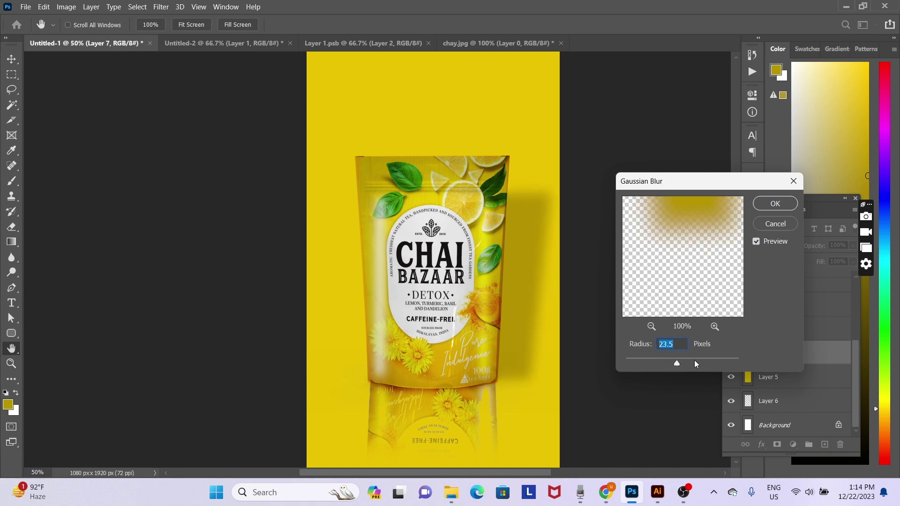
key(Return)
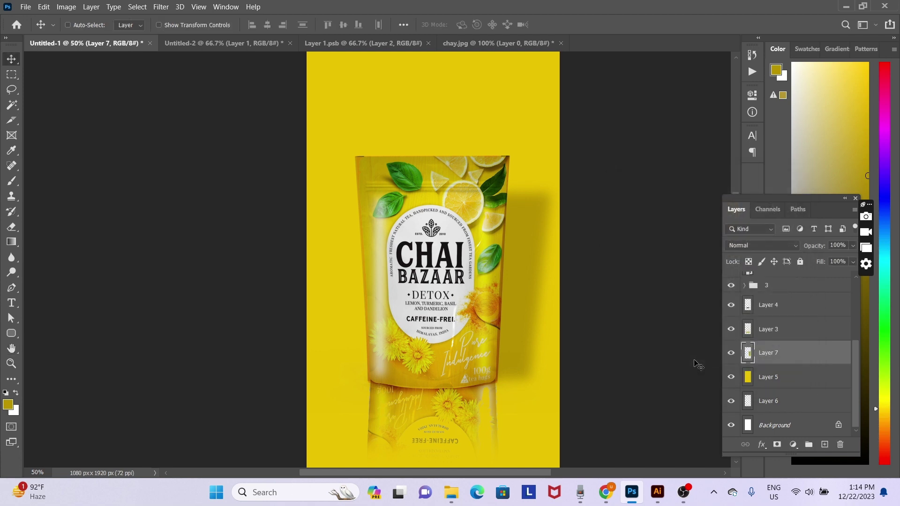
- Rotate the shadow about -1.9°, scale it to ~110%, and shift it left and down behind the pouch
key(ctrl+t)
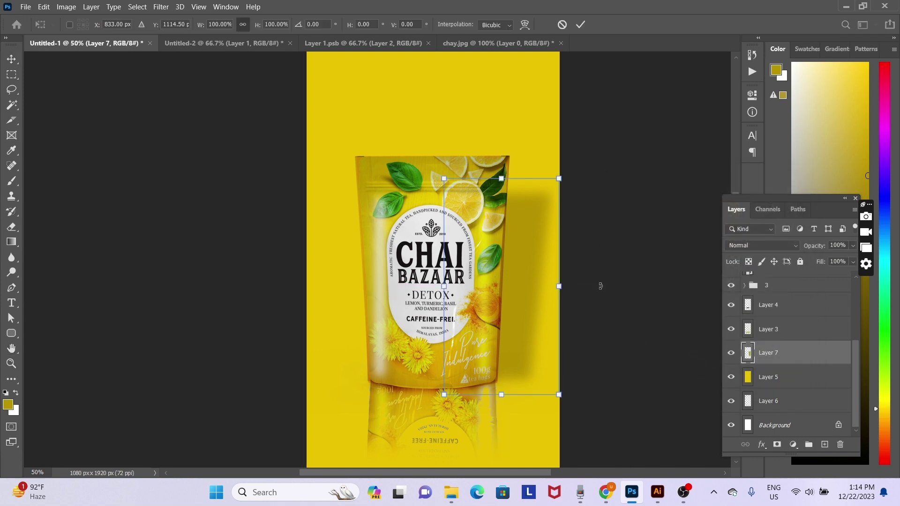
drag(600, 286, 599, 283)
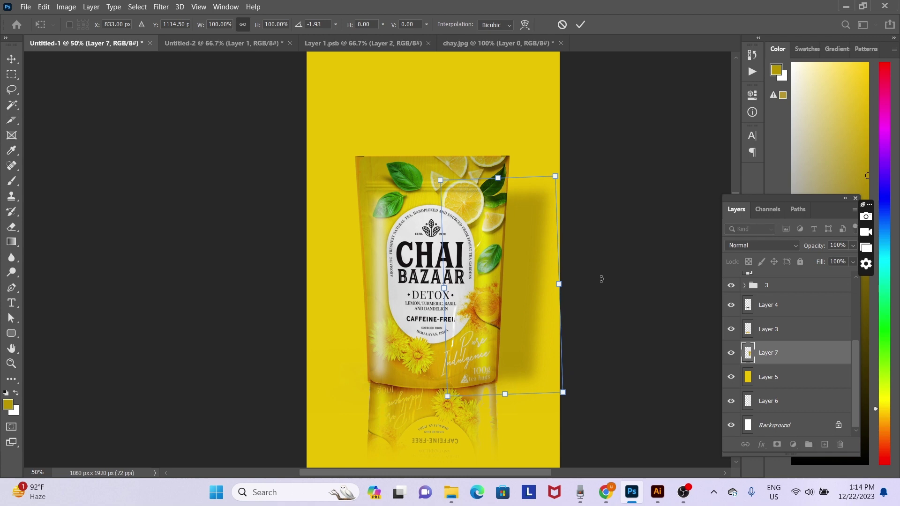
drag(554, 176, 569, 153)
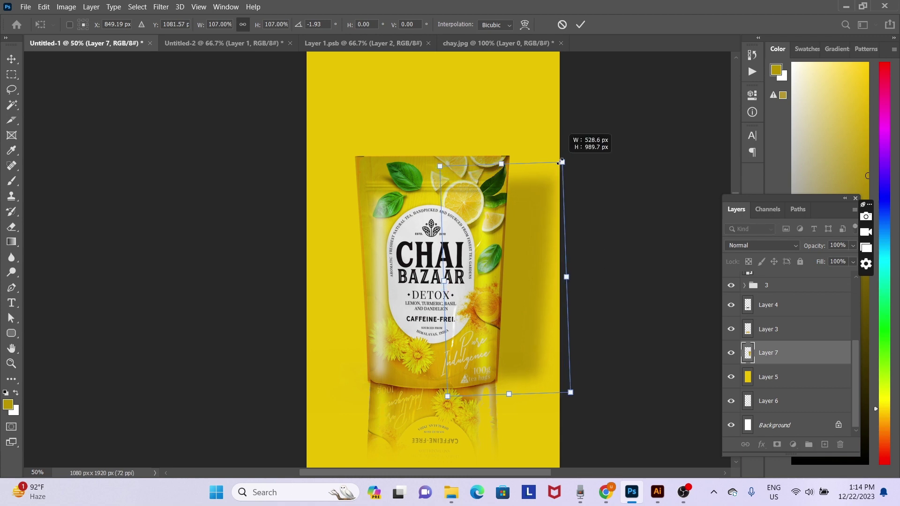
drag(534, 245, 526, 252)
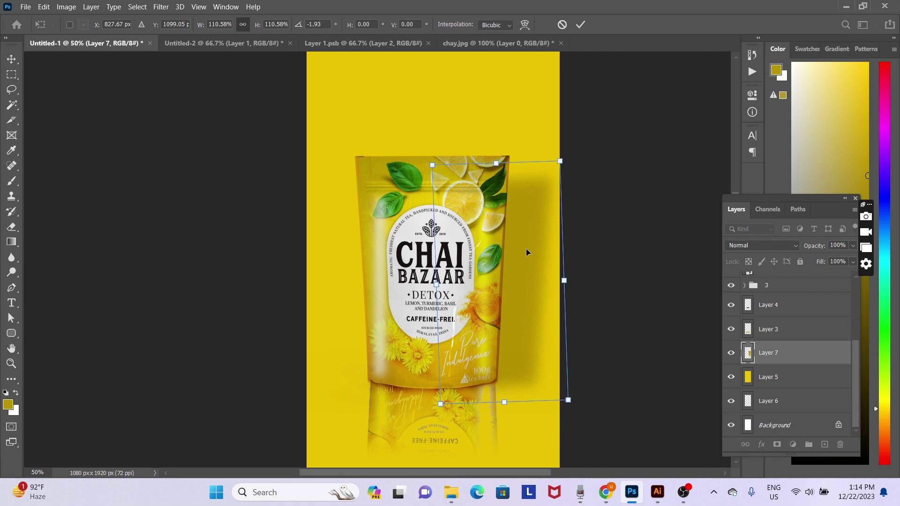
key(Return)
- Trim the shadow's base with the Eraser and zoom out to review the canvas
key(e)
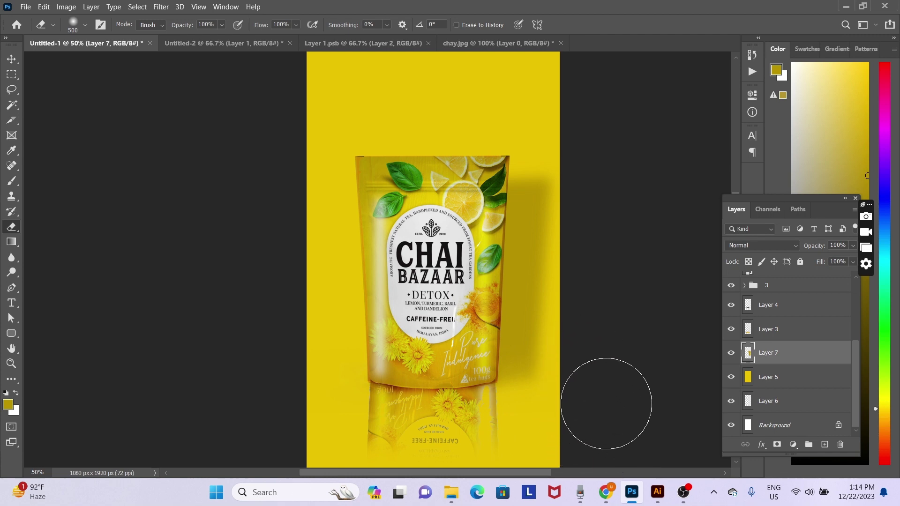
key(v)
key(ctrl+minus)
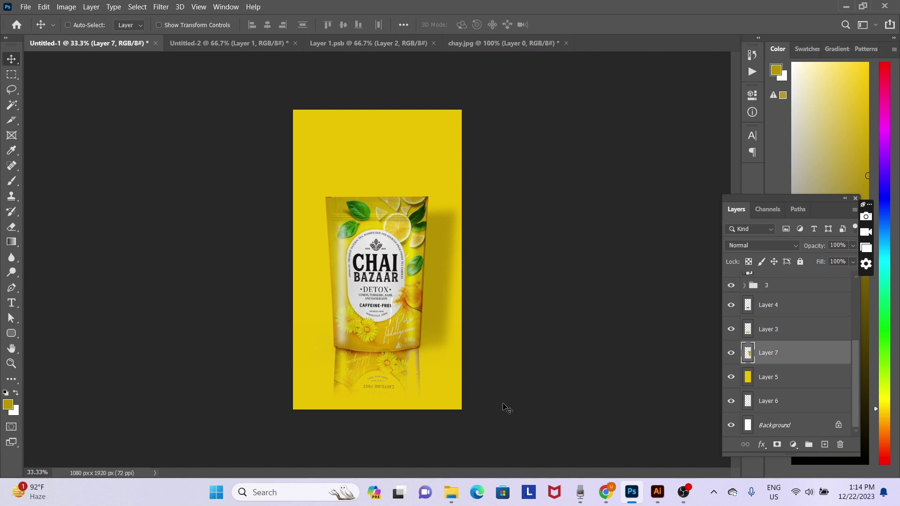
ctrl+click(394, 316)
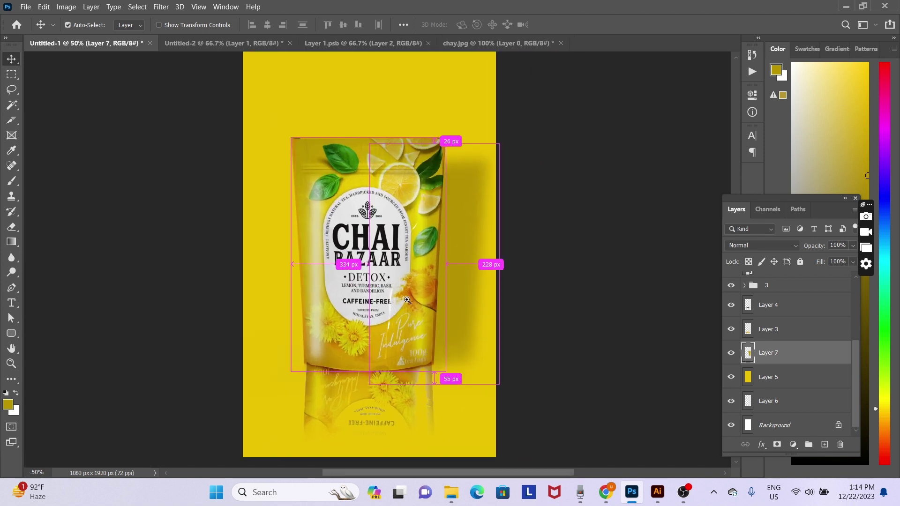